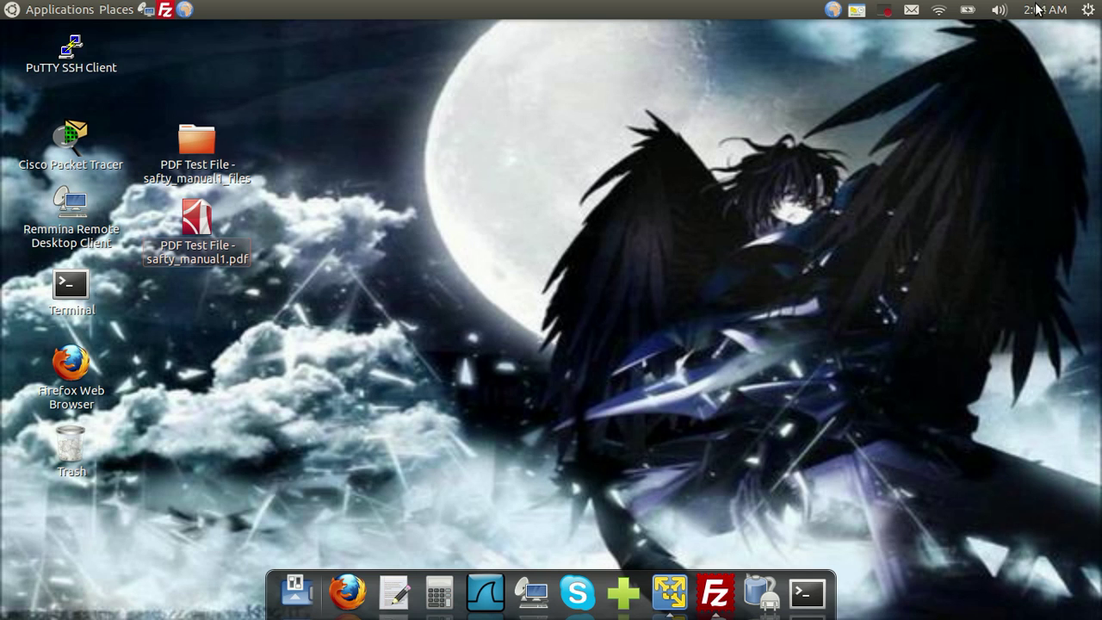
click(941, 9)
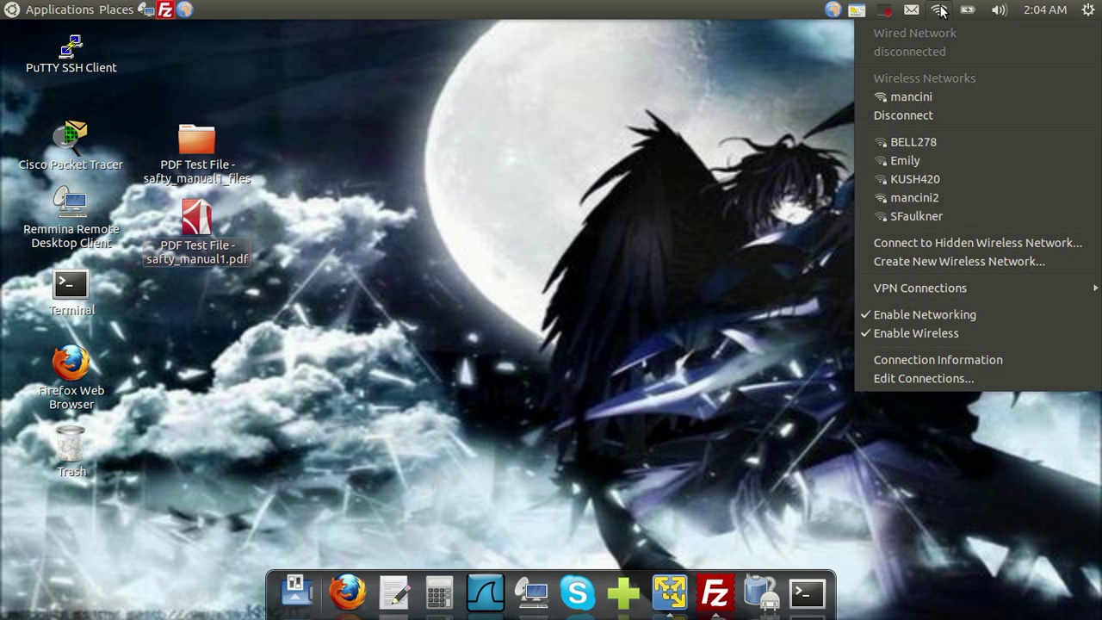
click(941, 10)
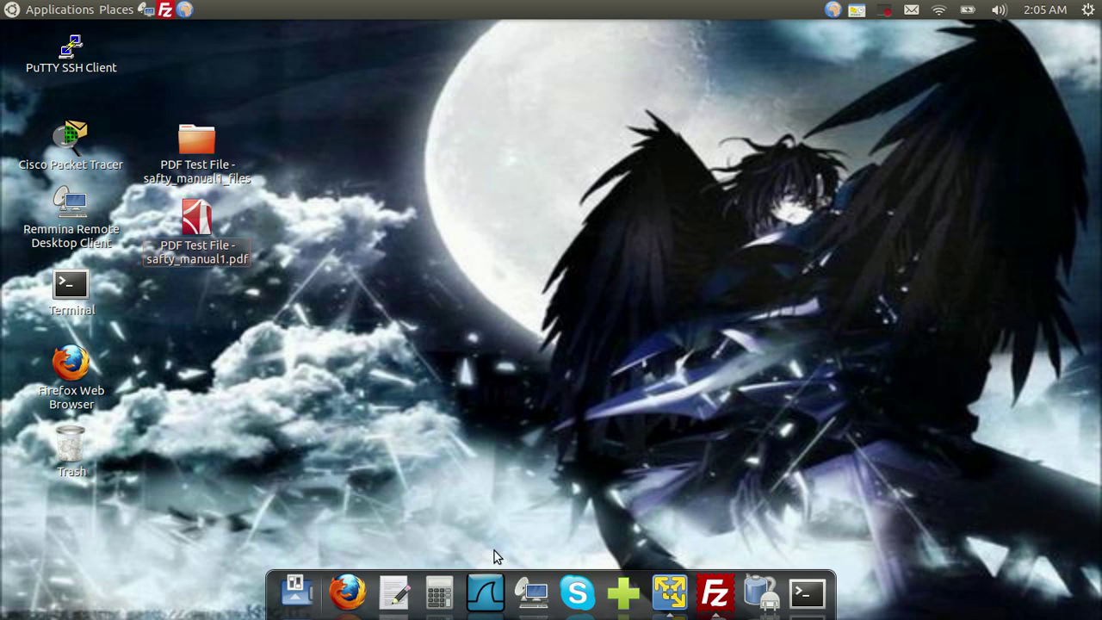
Open Wireshark, start a live packet capture on the wlan0 interface and minimize its window
click(484, 592)
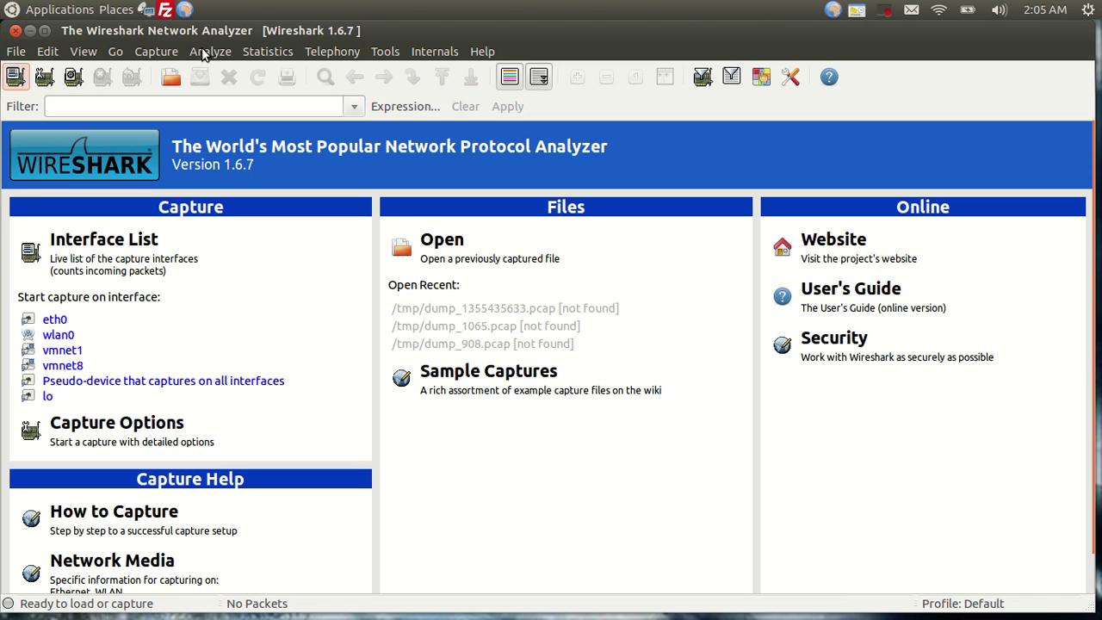
click(155, 53)
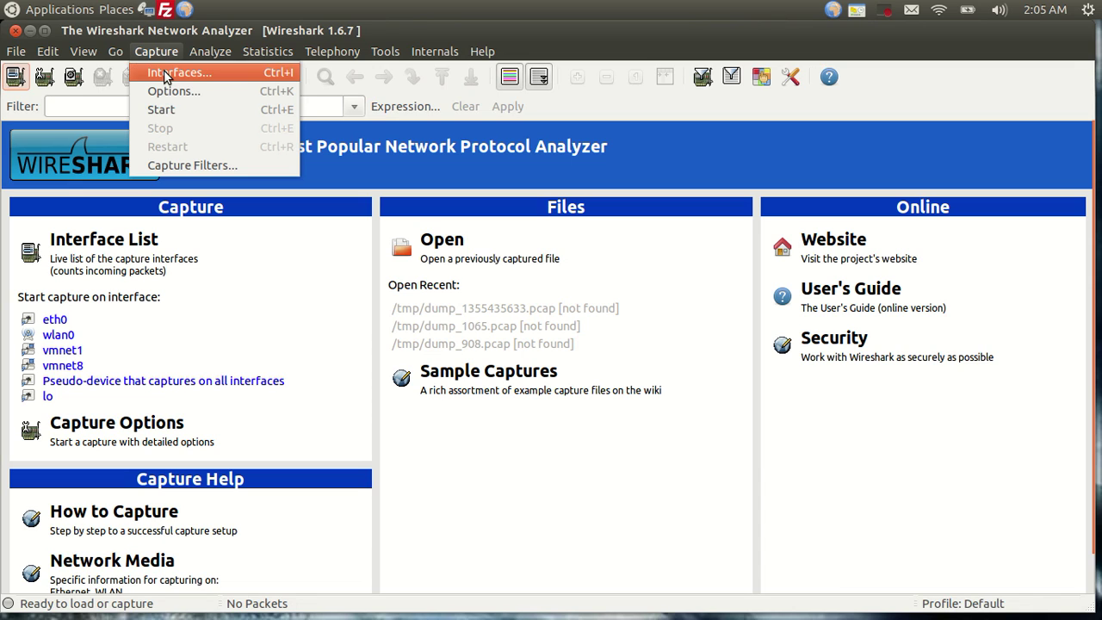
click(166, 76)
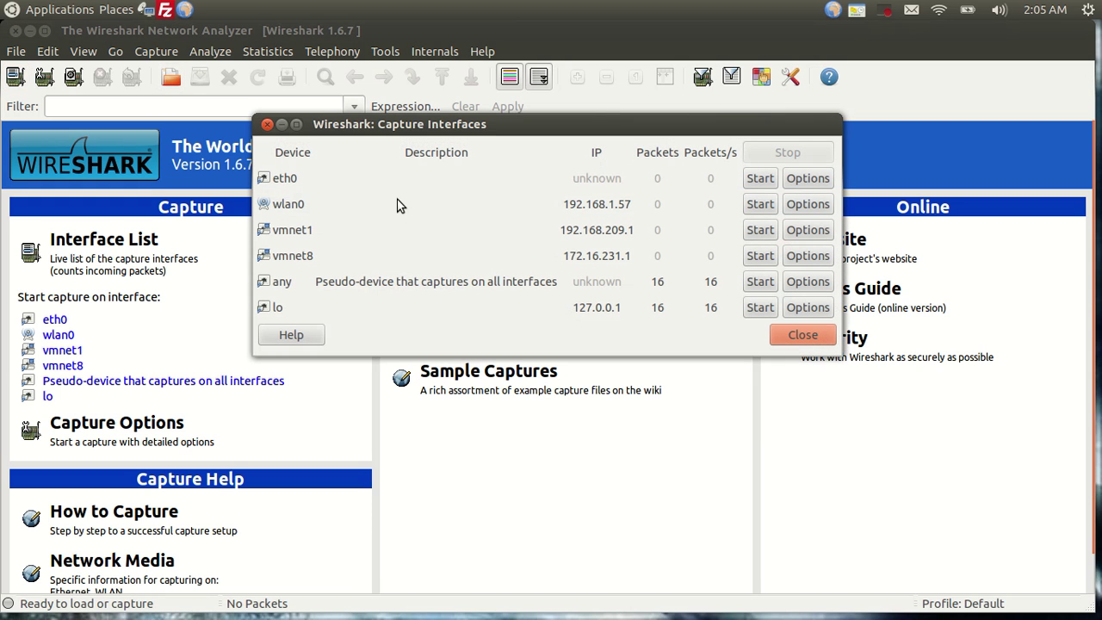
click(756, 204)
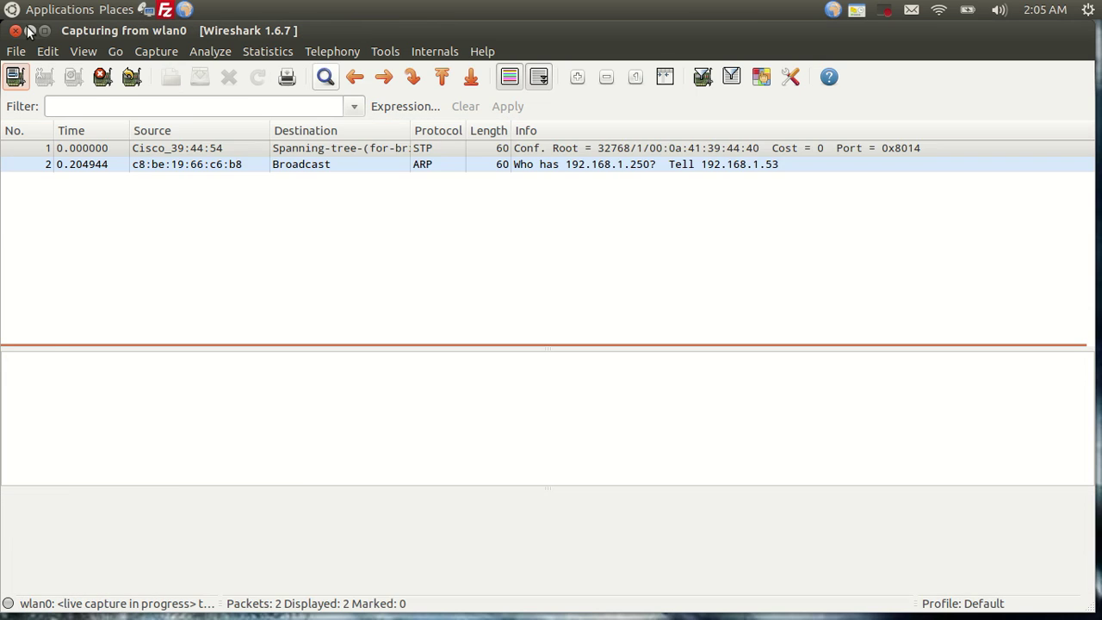
click(28, 31)
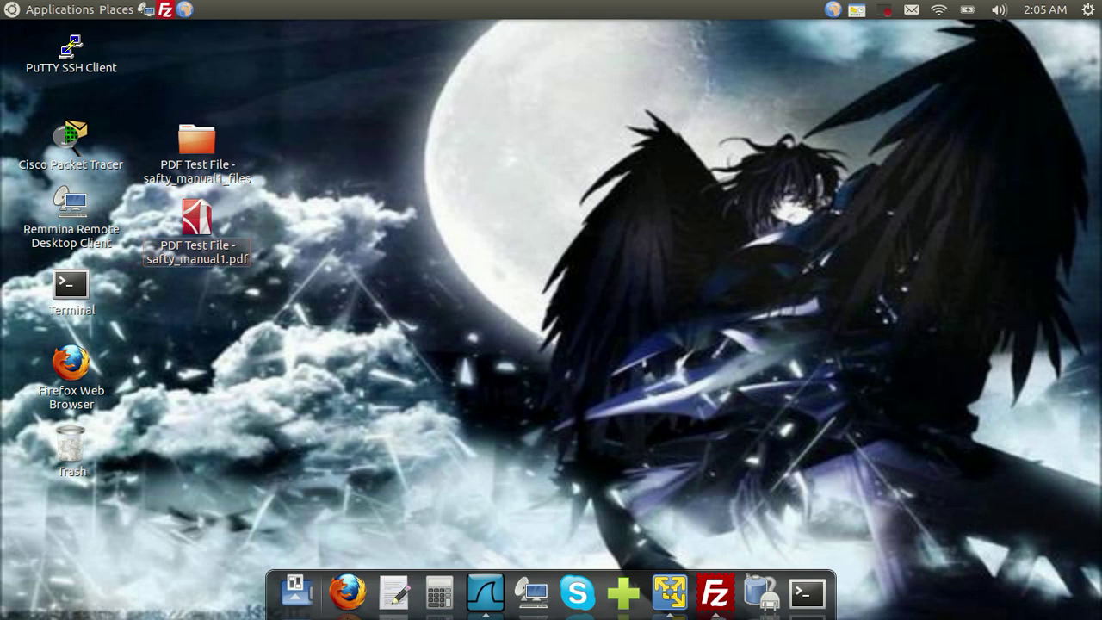
Open the Epiphany web browser and load google.ca
click(351, 602)
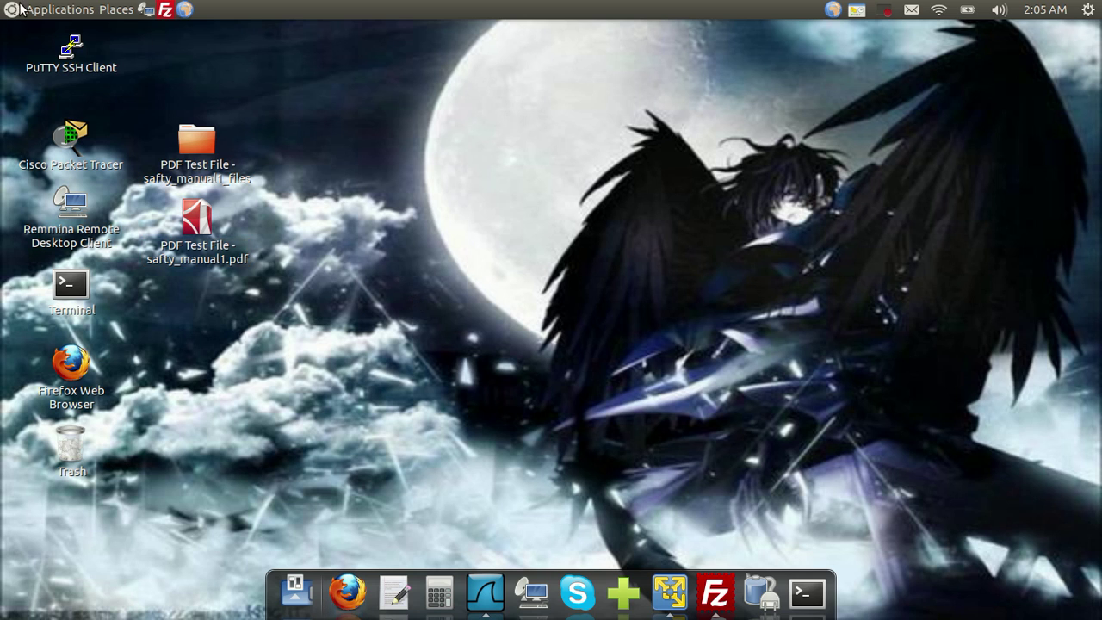
click(47, 11)
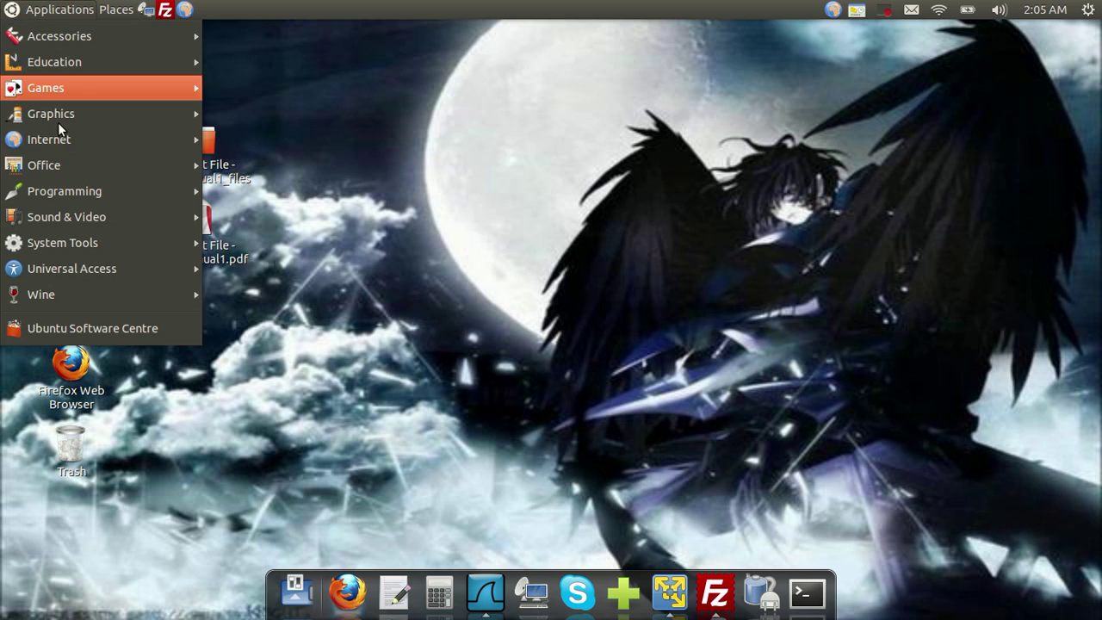
mouse_move(55, 138)
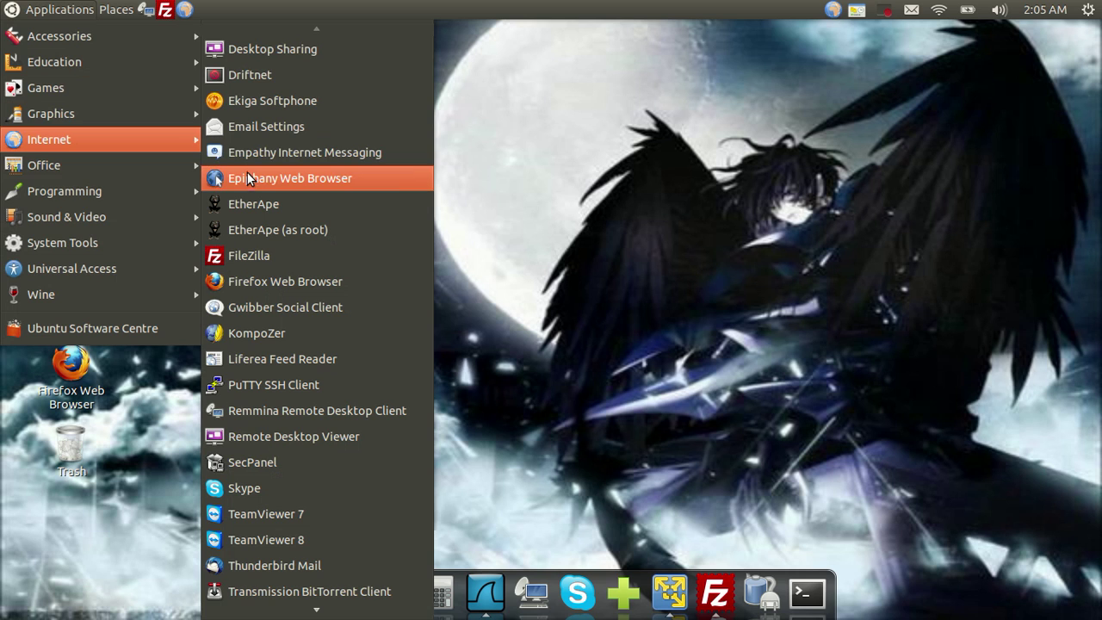
click(247, 178)
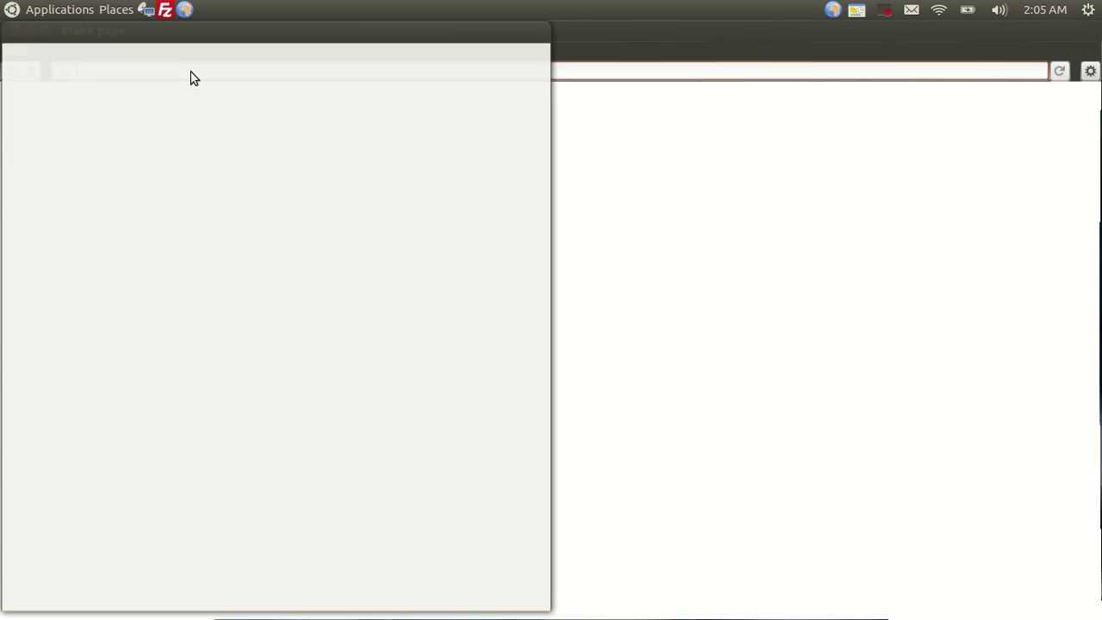
click(31, 30)
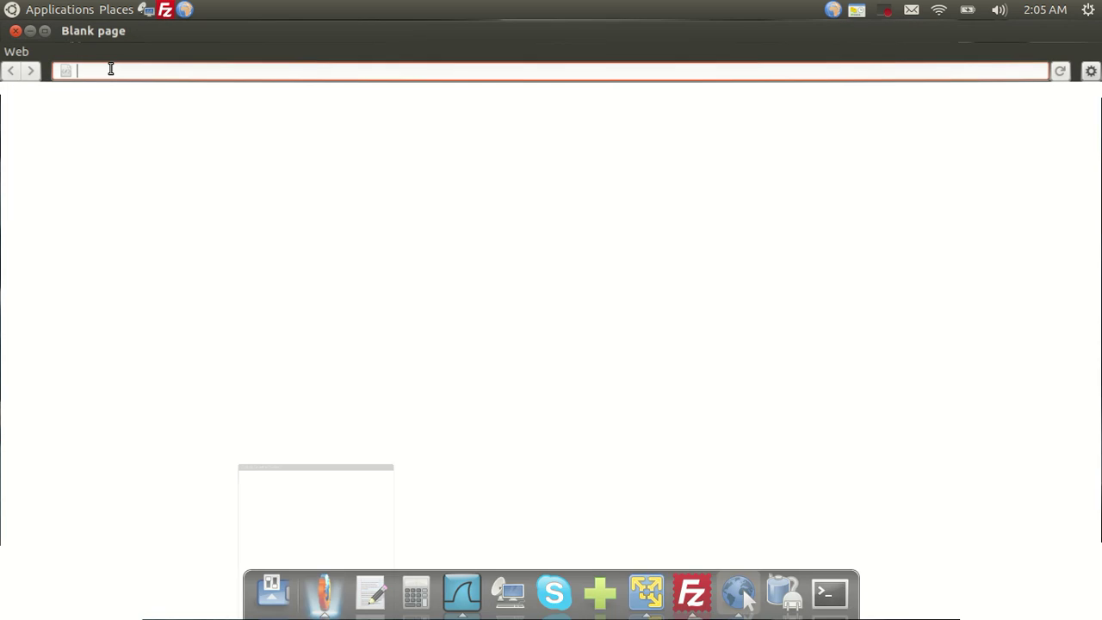
text(googl)
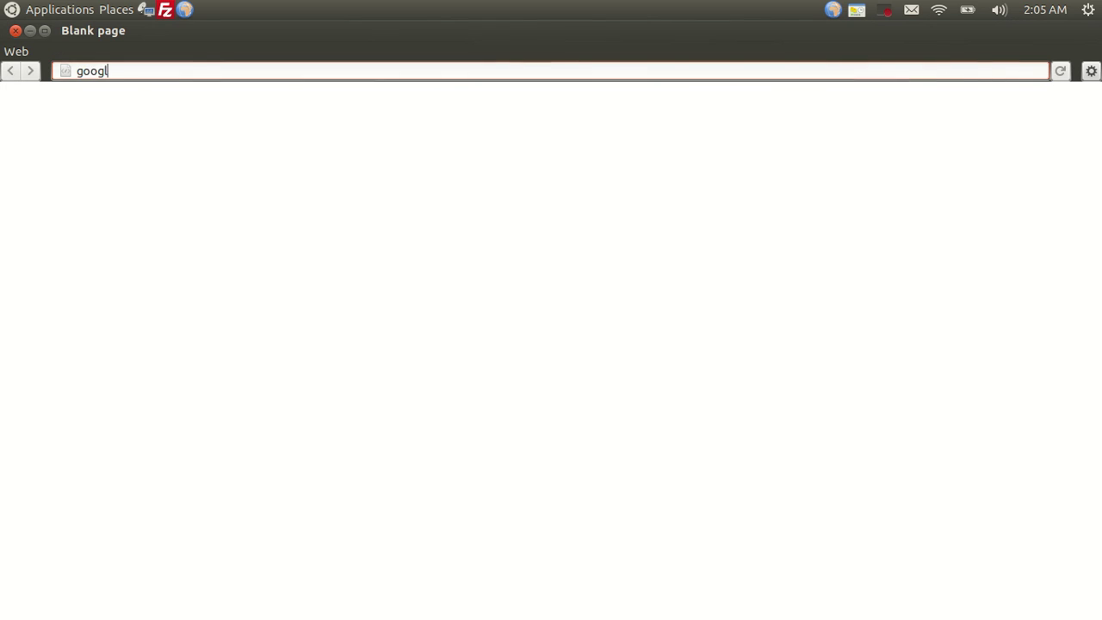
text(e.ca)
key(Return)
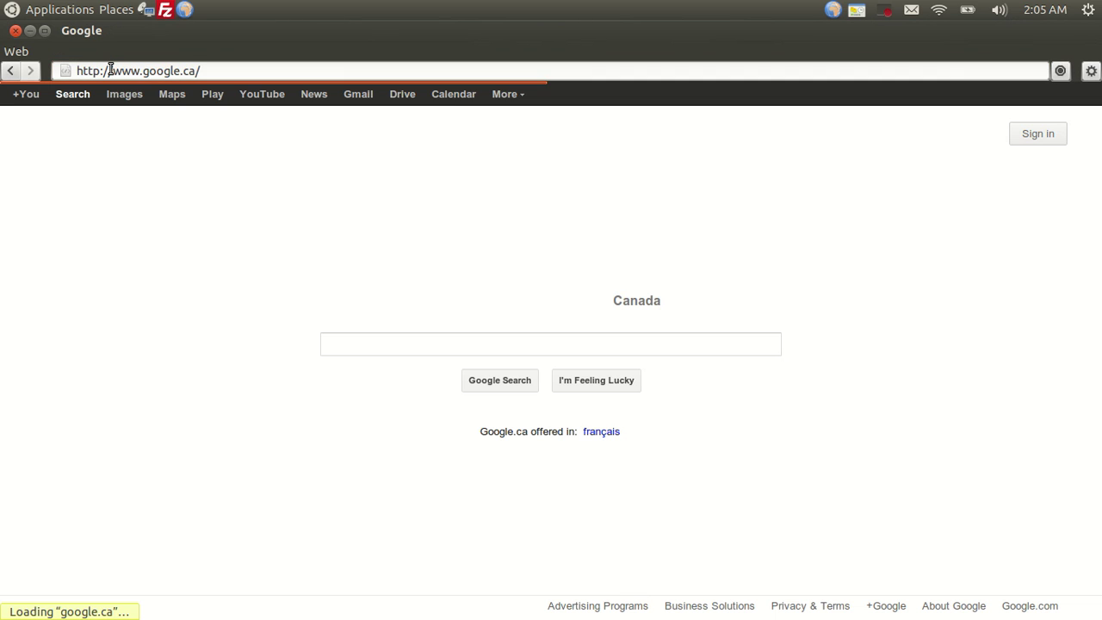
Dismiss the Close Firefox dialog and search Google Images for "ford"
click(120, 94)
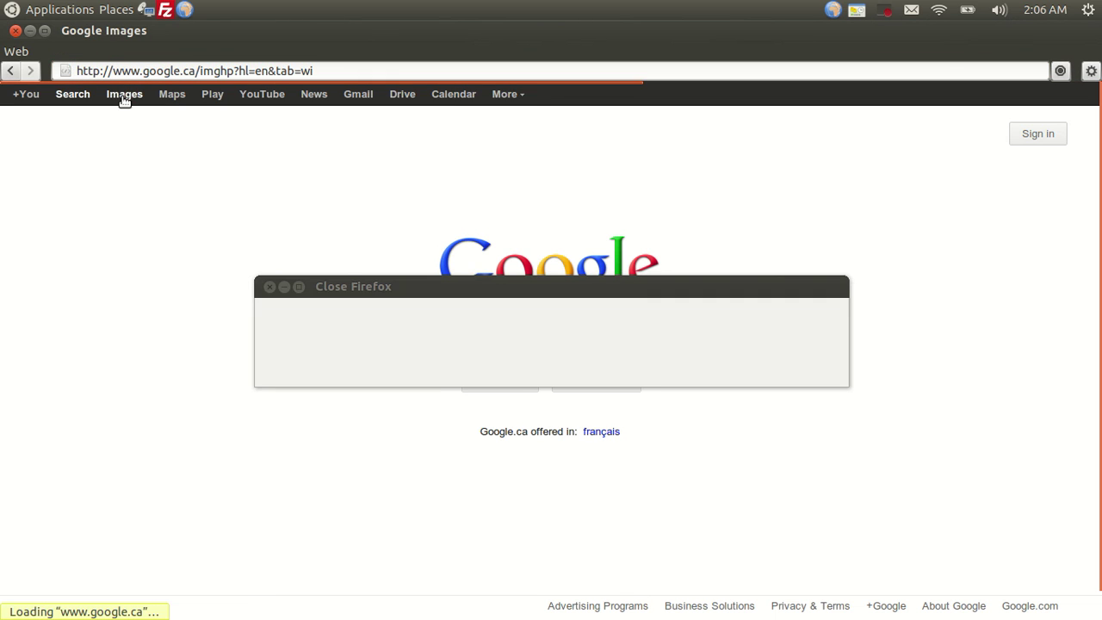
click(784, 365)
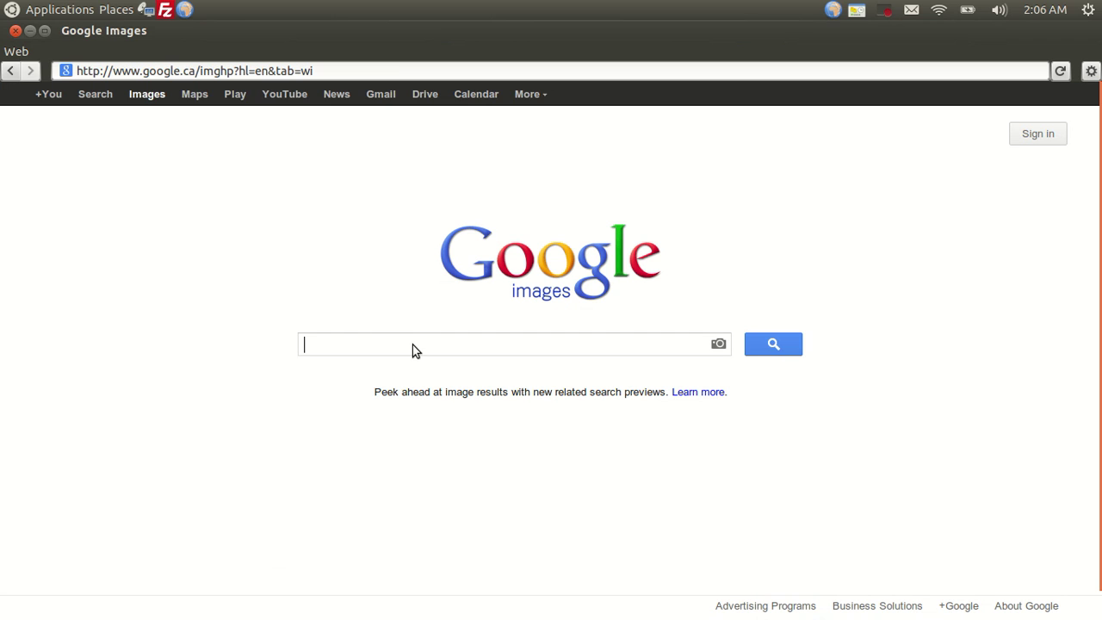
text(ford)
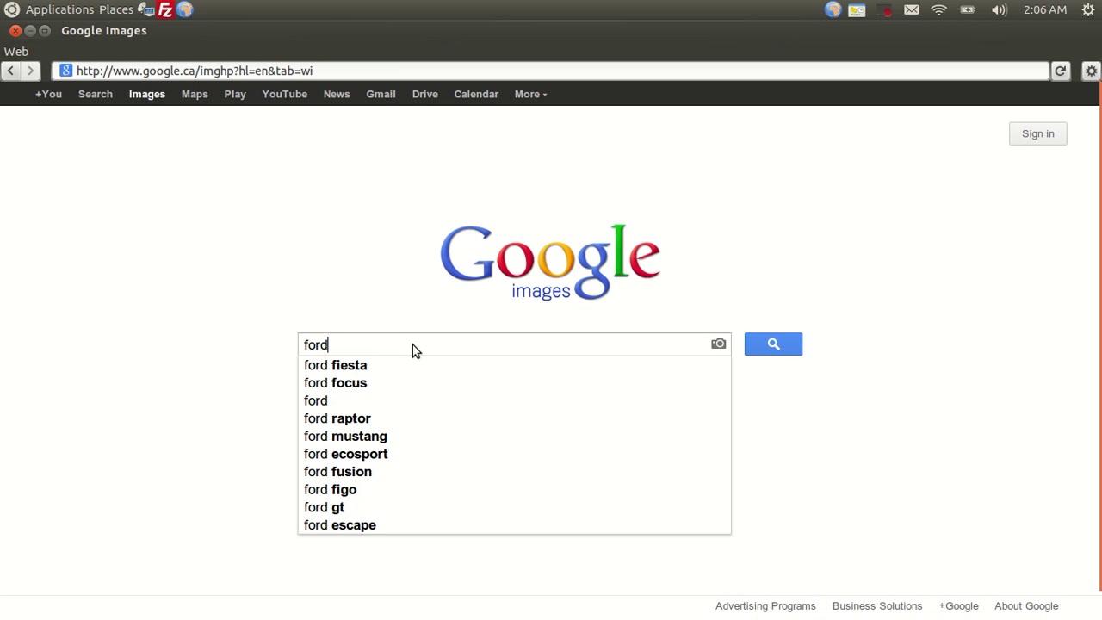
key(Return)
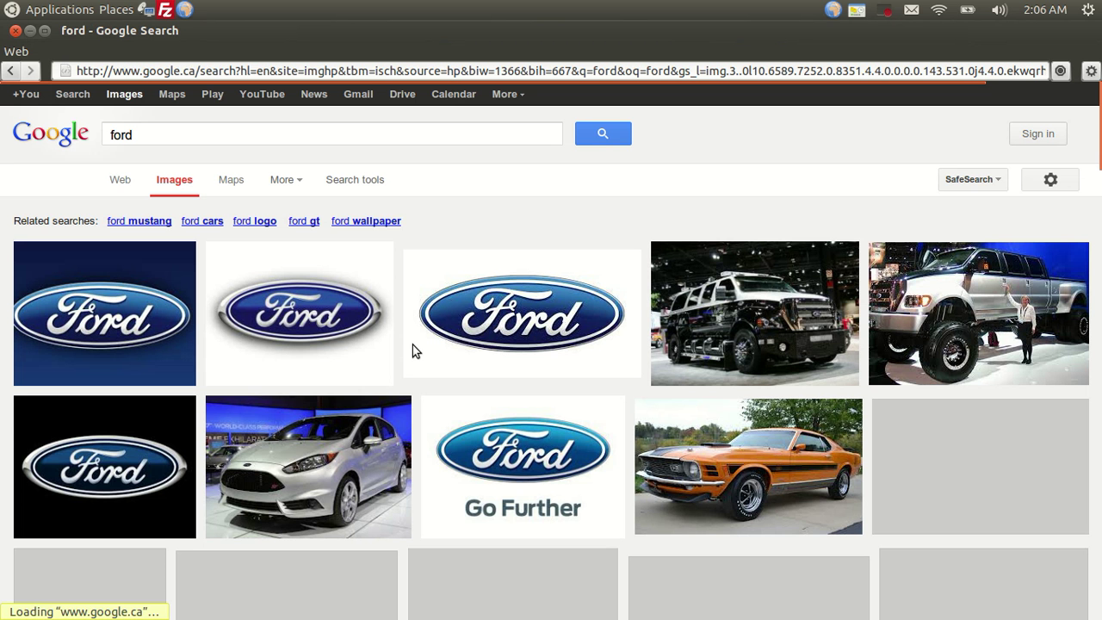
Replace the image search term with "linux" and run the search
click(207, 136)
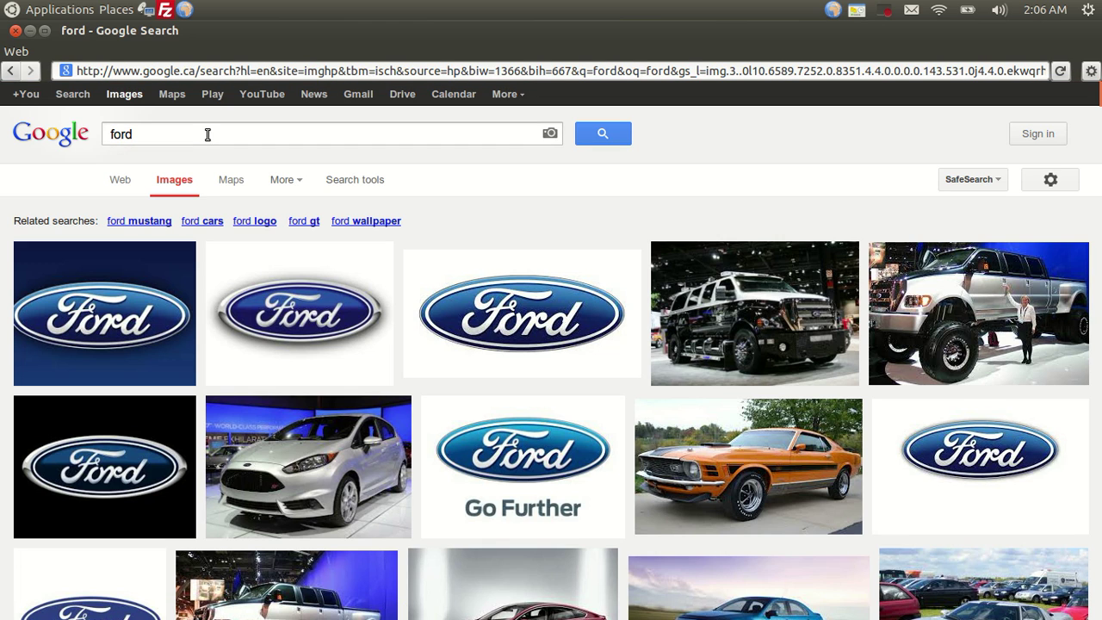
double_click(108, 135)
key(BackSpace)
text(linux)
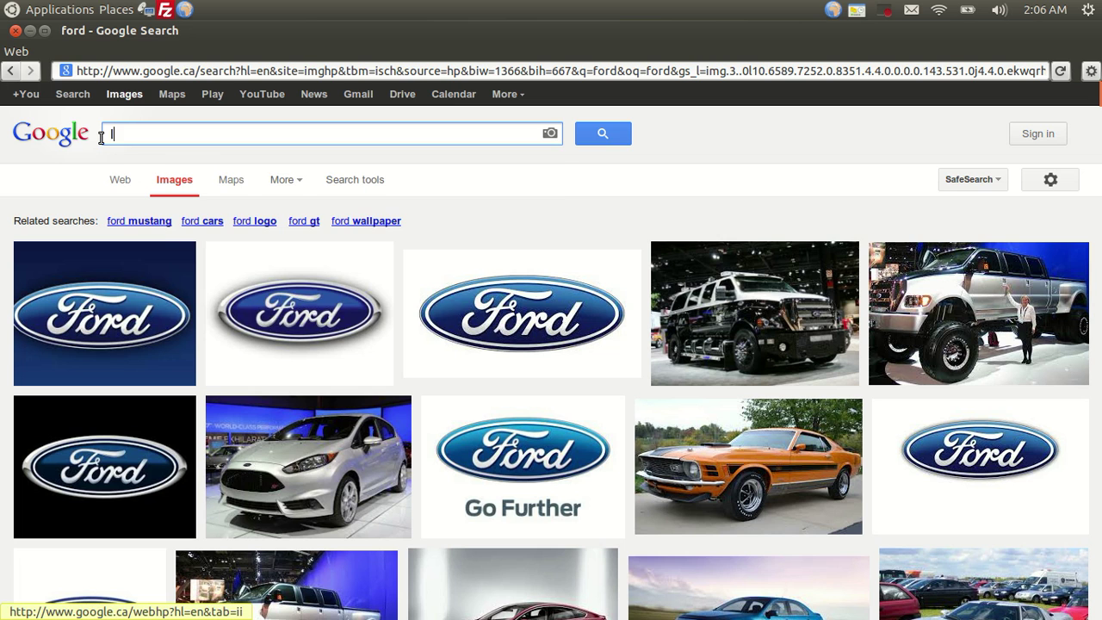
key(Return)
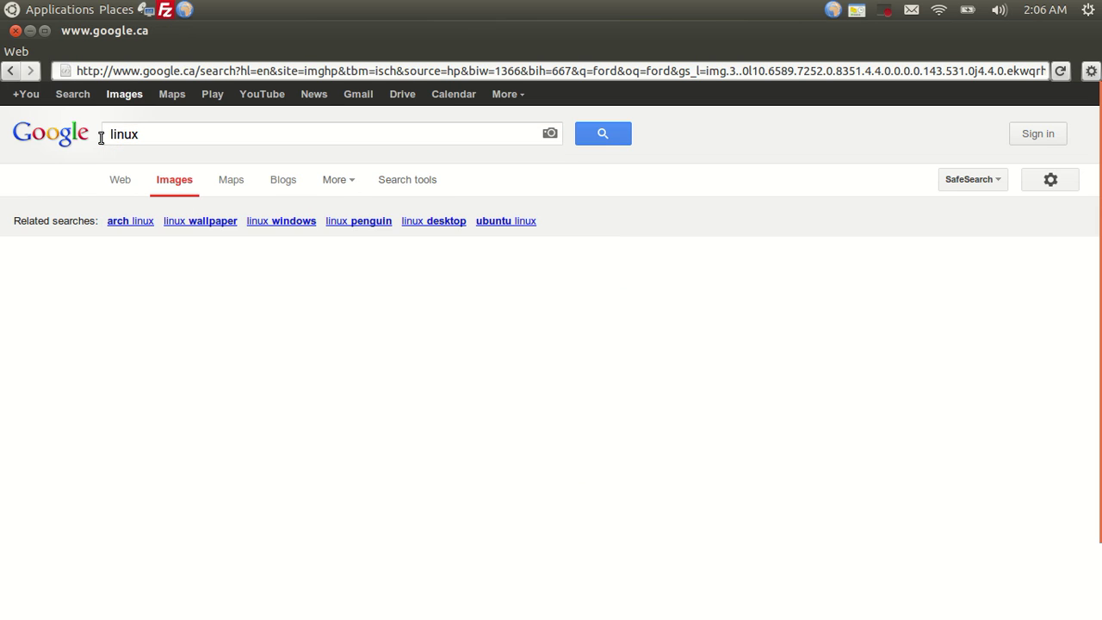
Run another Google image search, this time for "security"
double_click(128, 134)
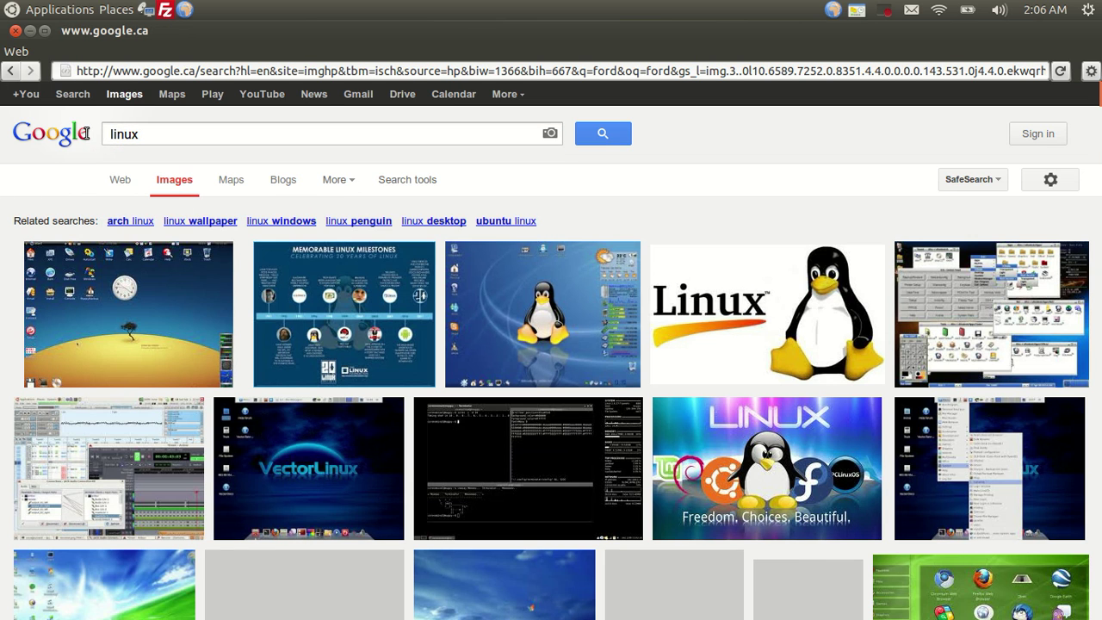
key(BackSpace)
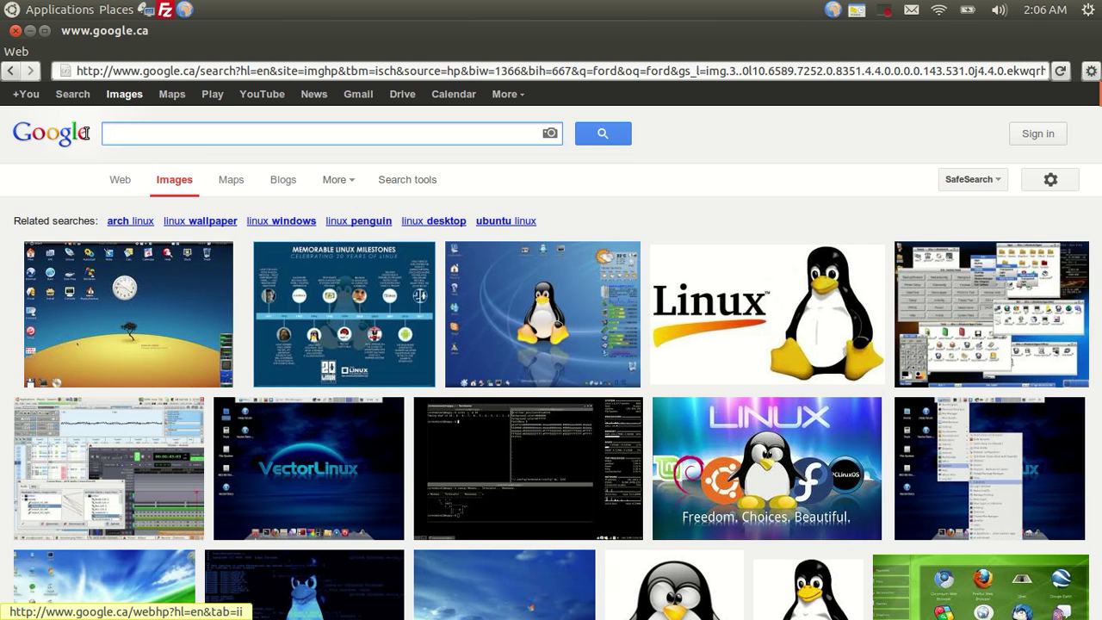
text(security)
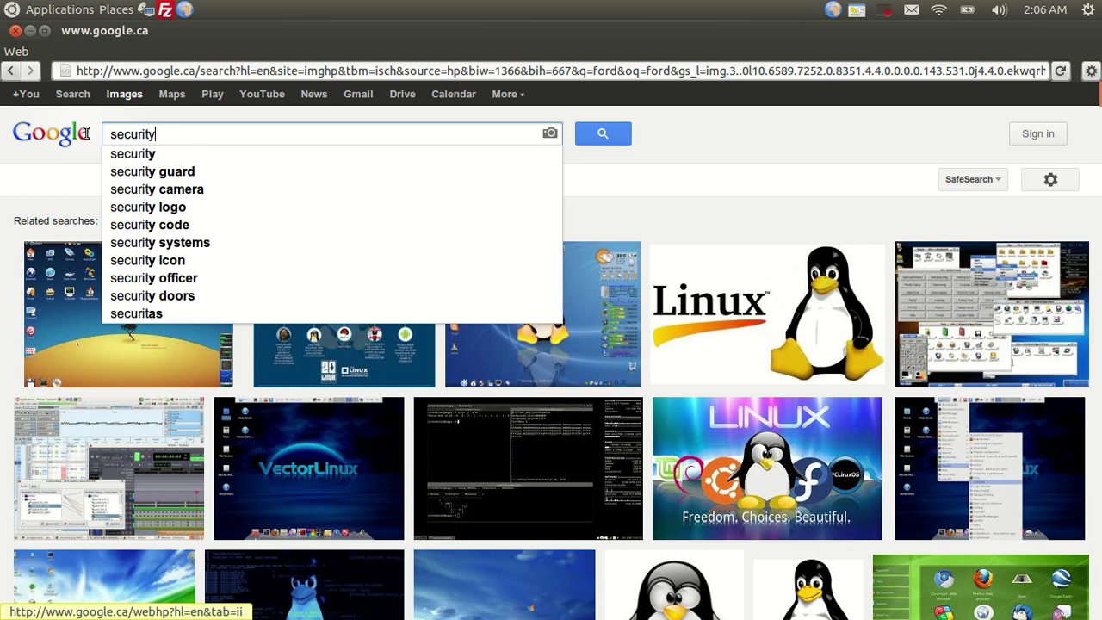
key(Return)
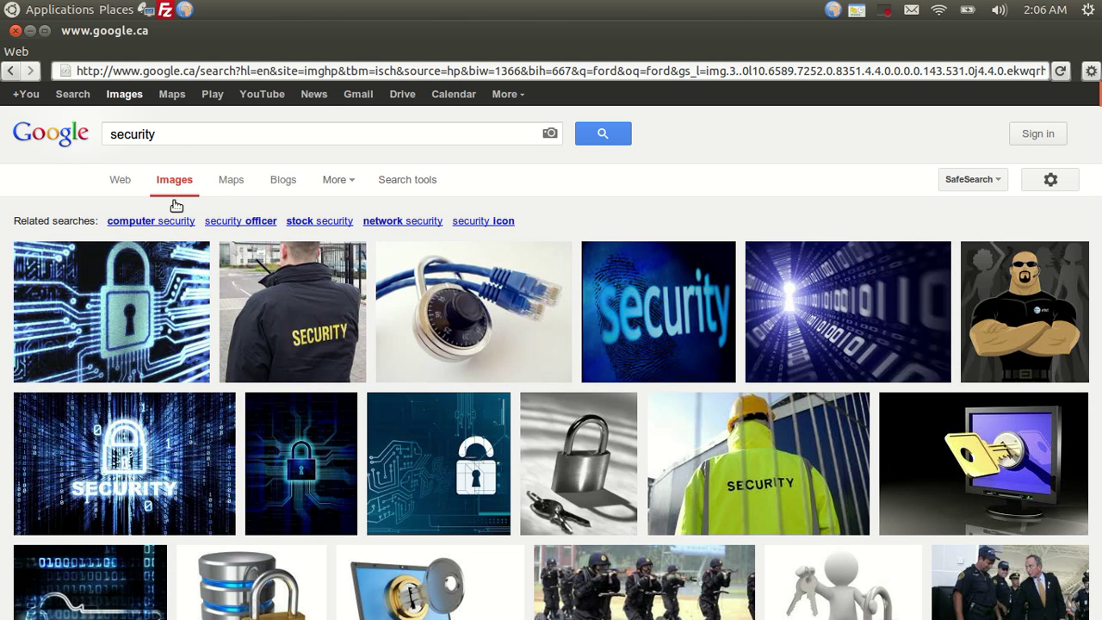
Switch the "security" search to web results and open the Wikipedia article on Security
click(74, 96)
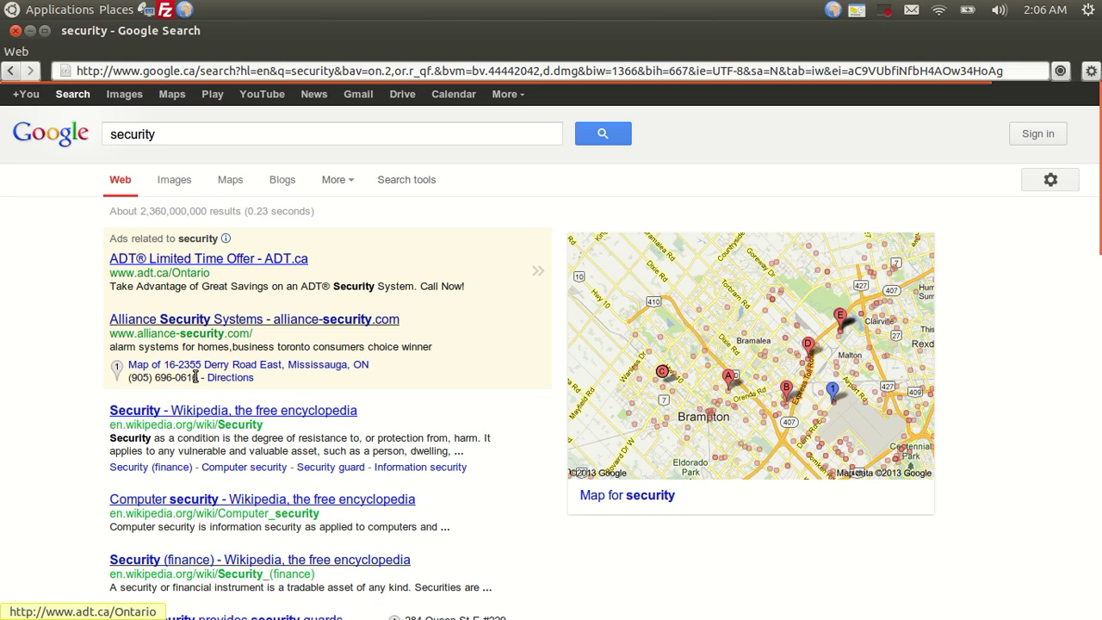
click(155, 415)
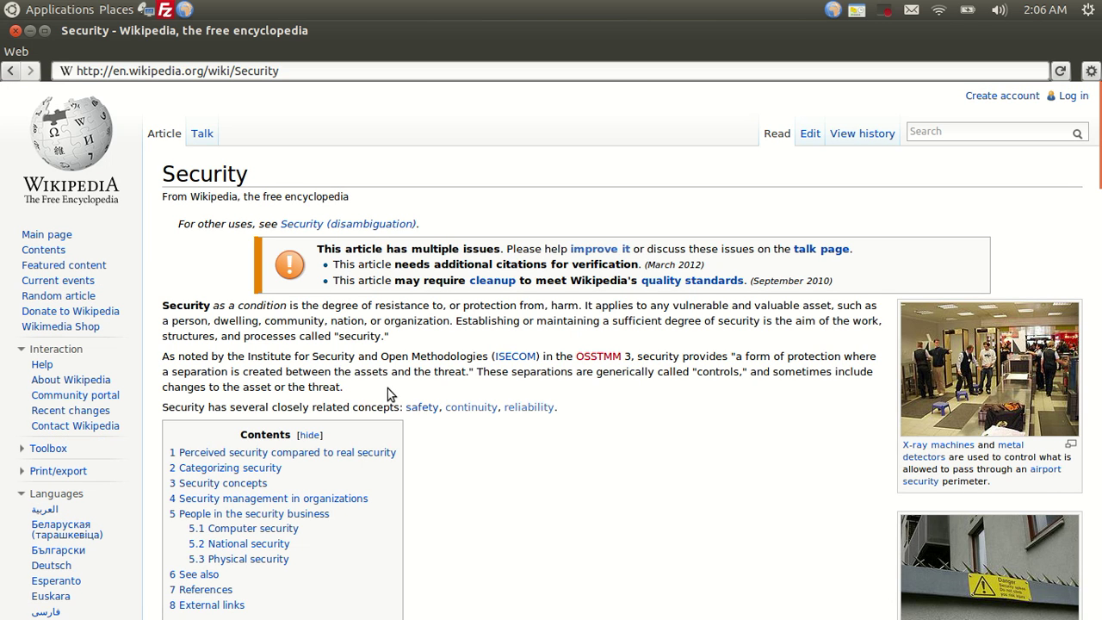
double_click(451, 374)
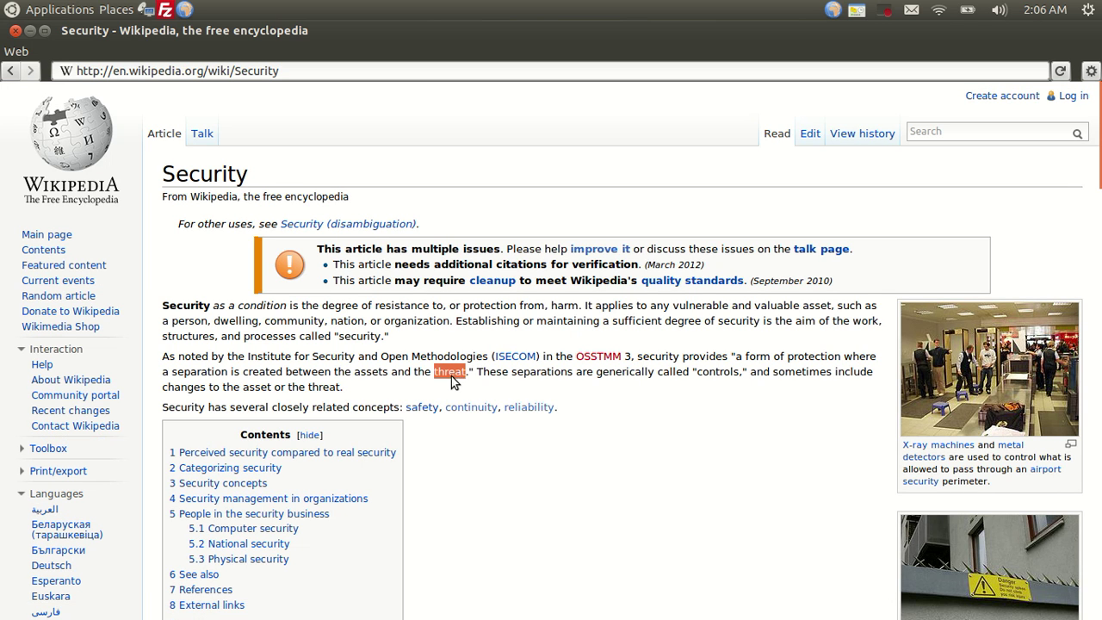
click(594, 331)
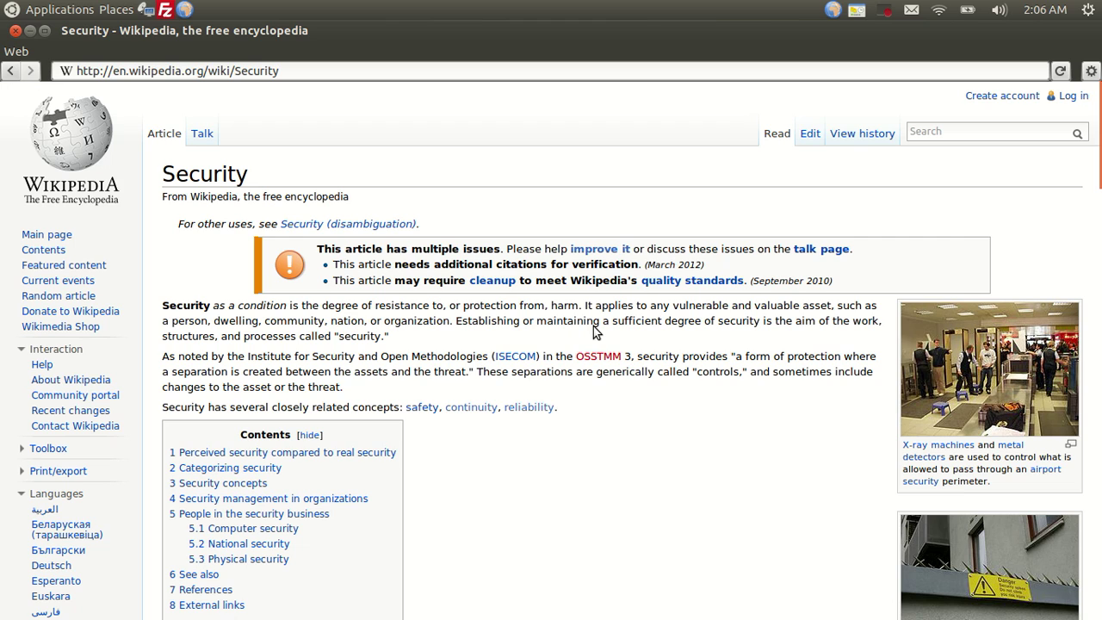
Clear the Wikipedia page's address and close the browser window
click(135, 71)
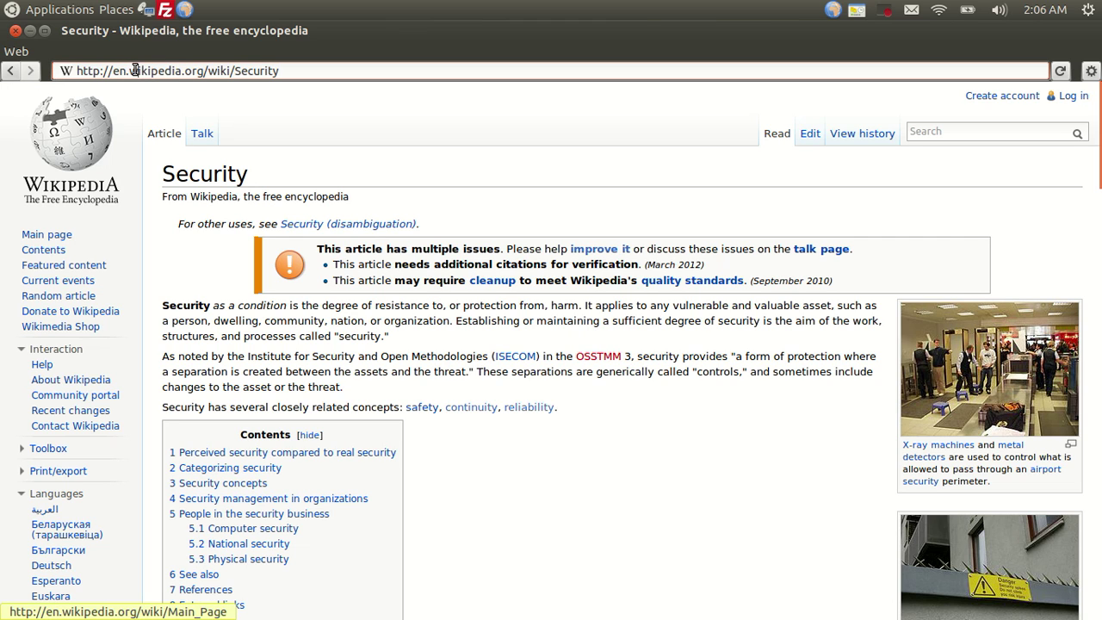
double_click(134, 70)
drag(287, 72, 46, 77)
key(BackSpace)
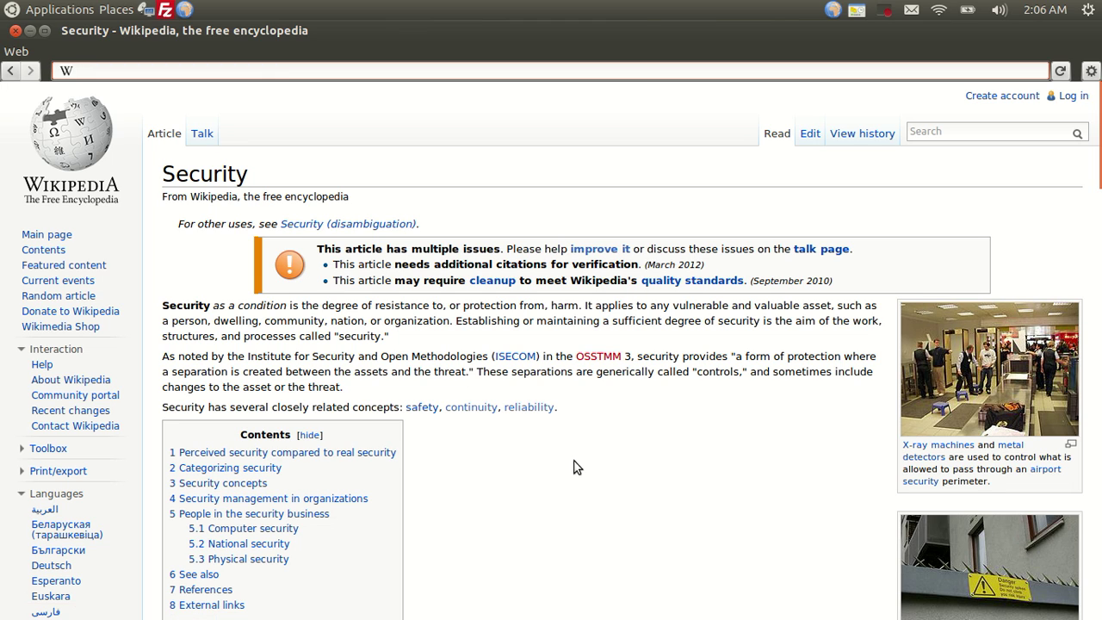
click(15, 31)
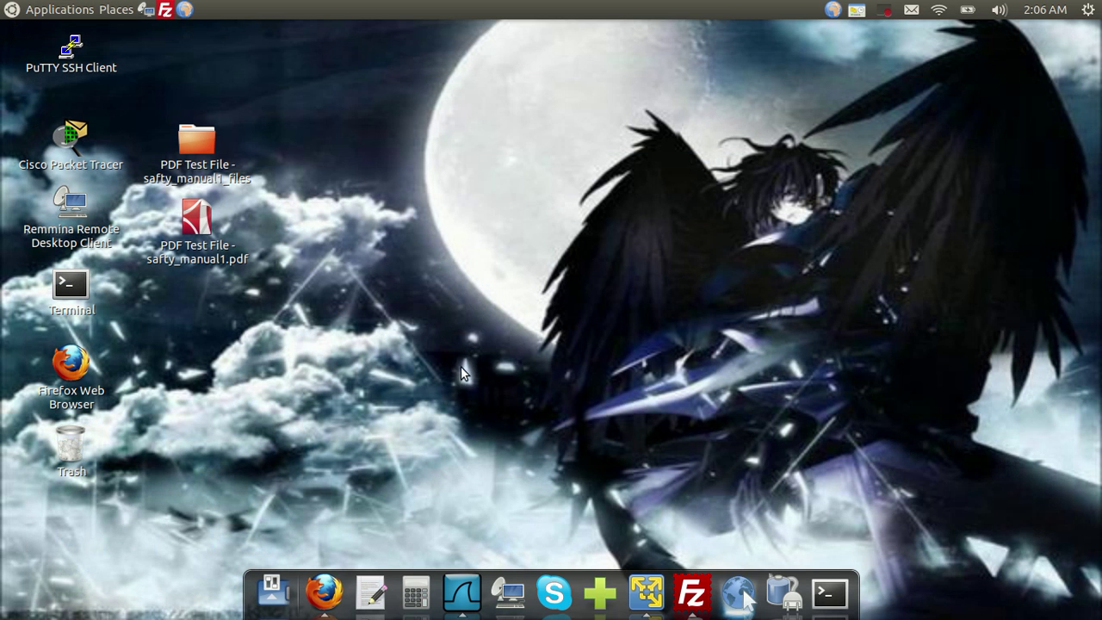
Switch to FileZilla, download the remote file test2 to the local Desktop folder and minimize the window
click(693, 590)
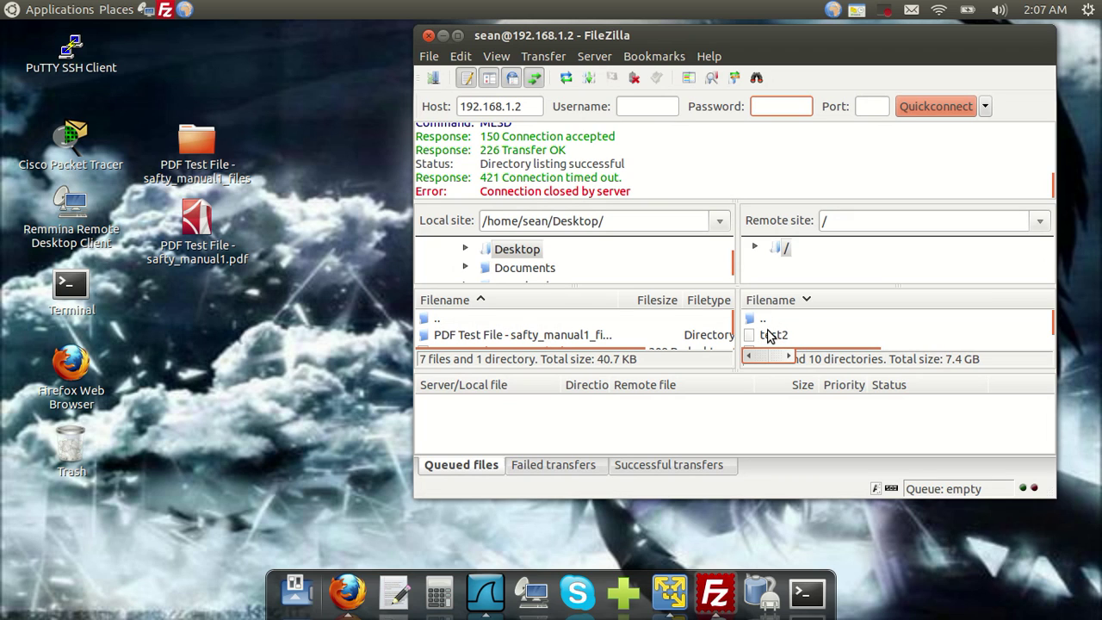
drag(772, 337, 529, 253)
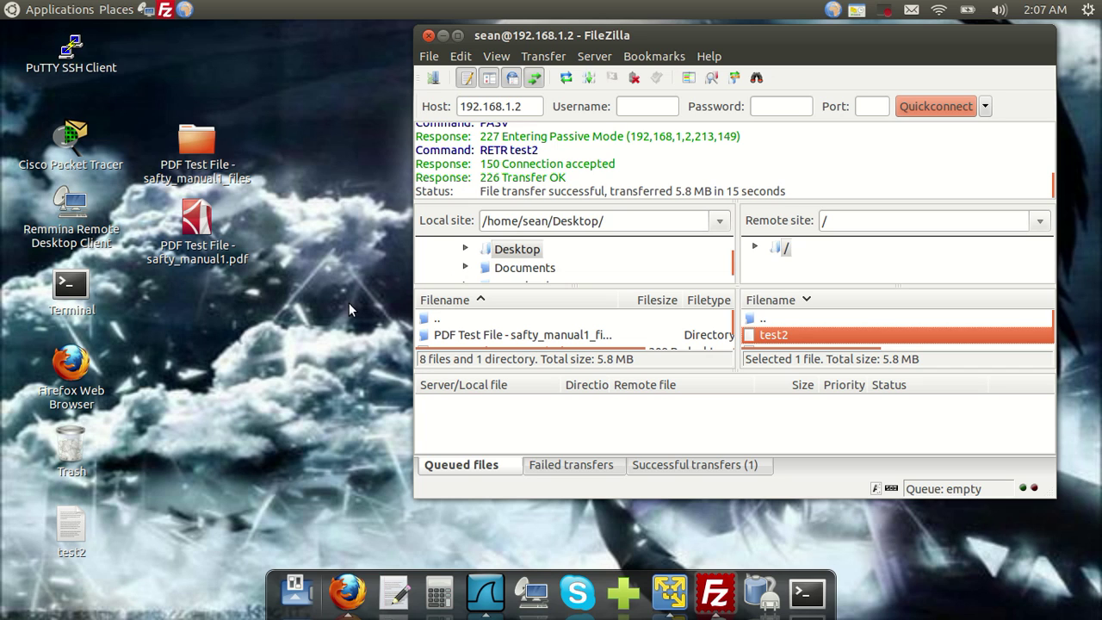
click(444, 34)
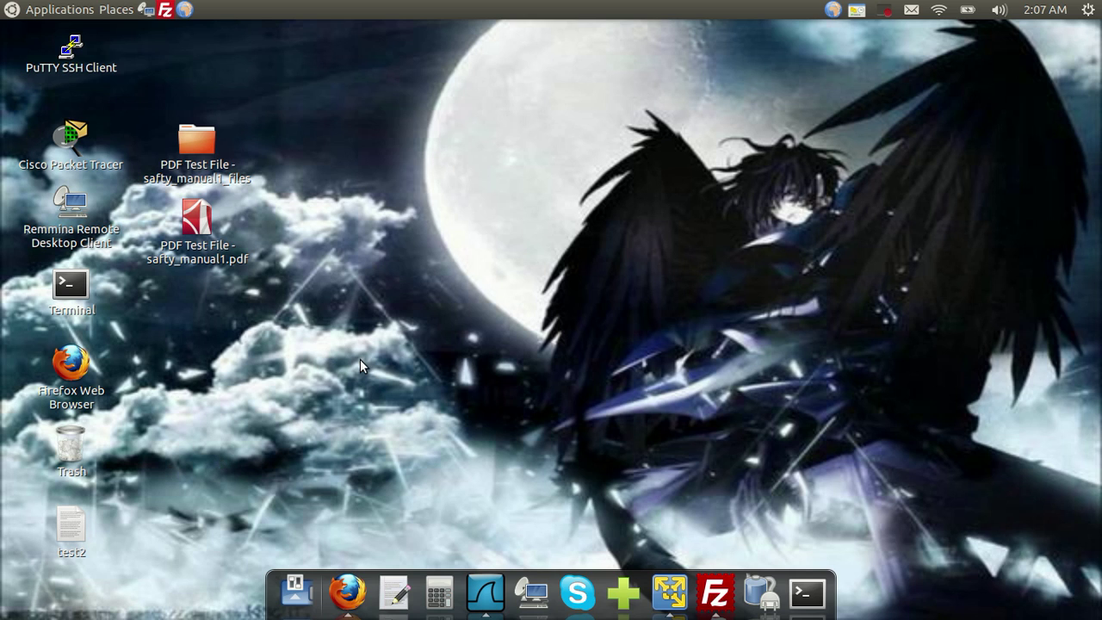
Move the test2 file to an open area of the desktop, switch to Wireshark and stop the wlan0 capture
drag(78, 533, 484, 217)
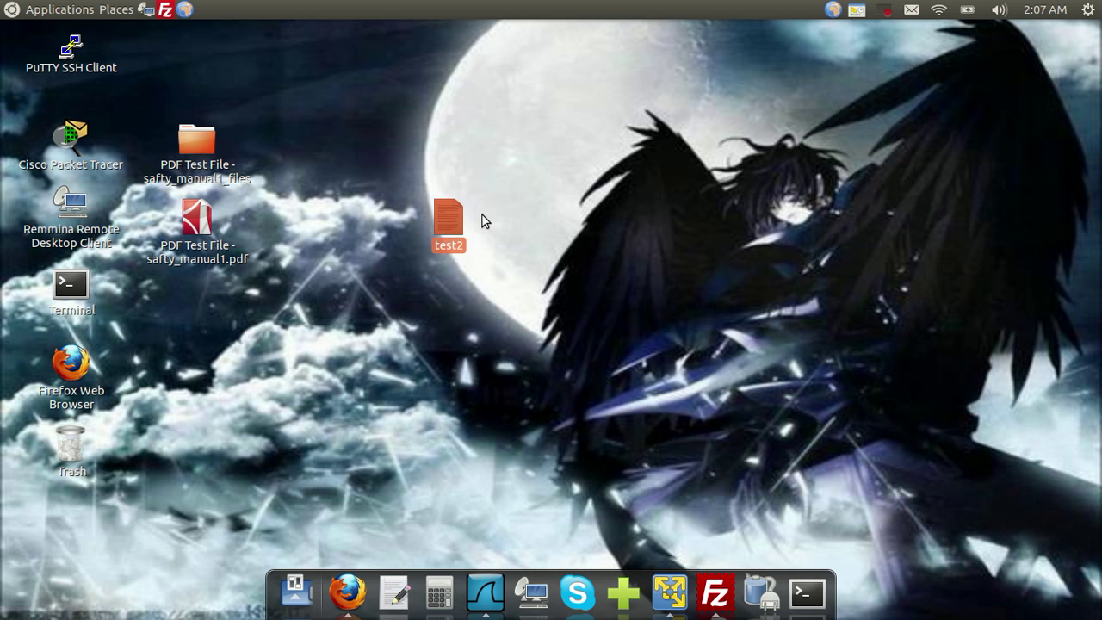
click(475, 587)
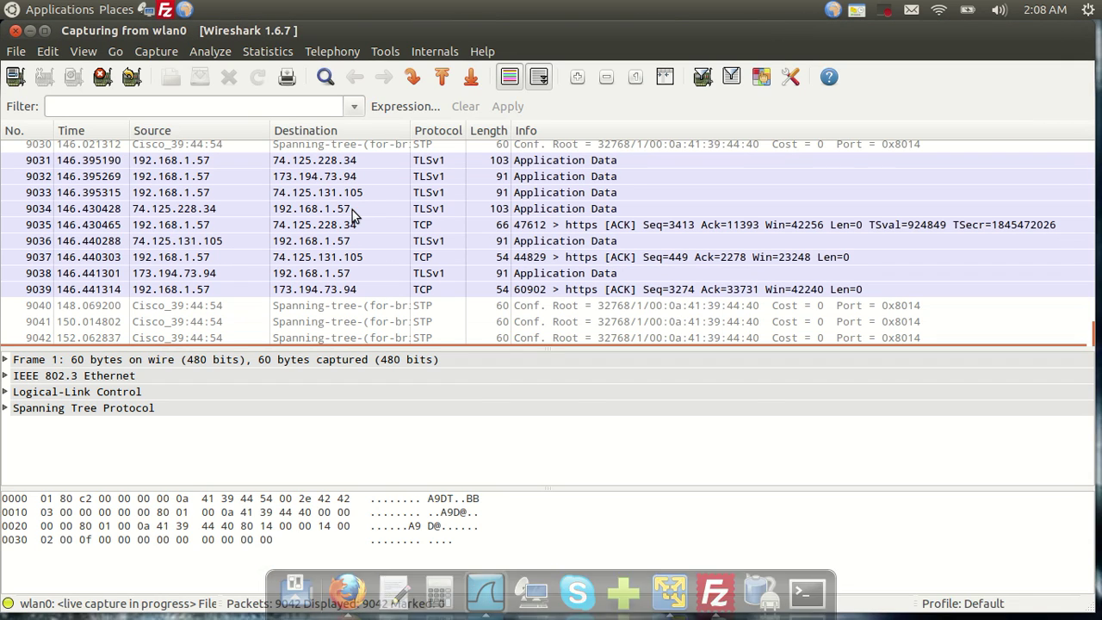
click(157, 53)
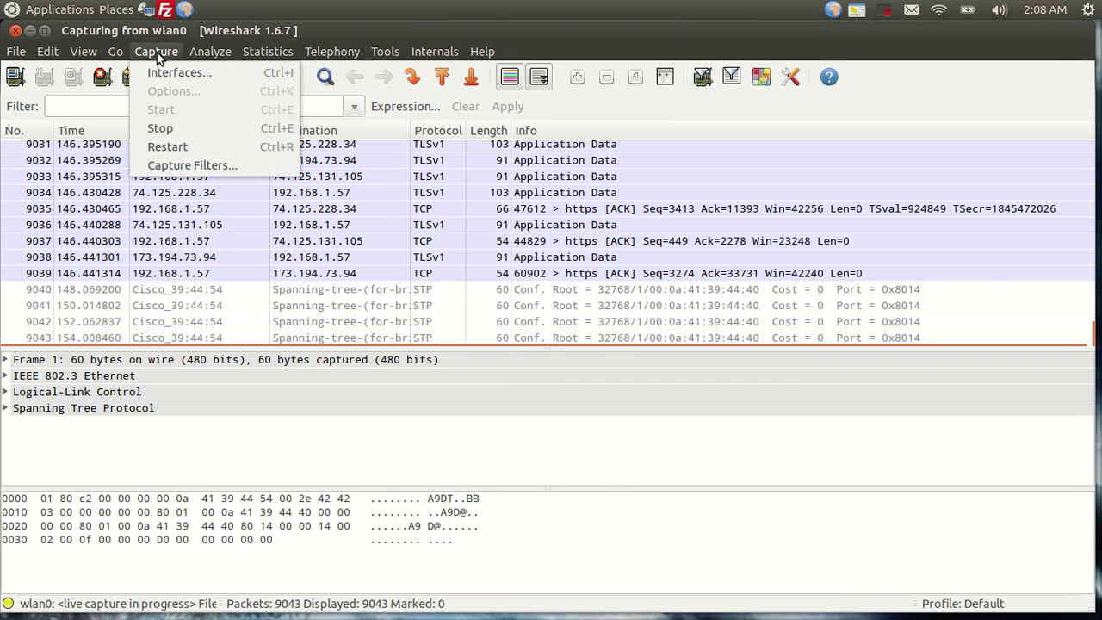
click(161, 128)
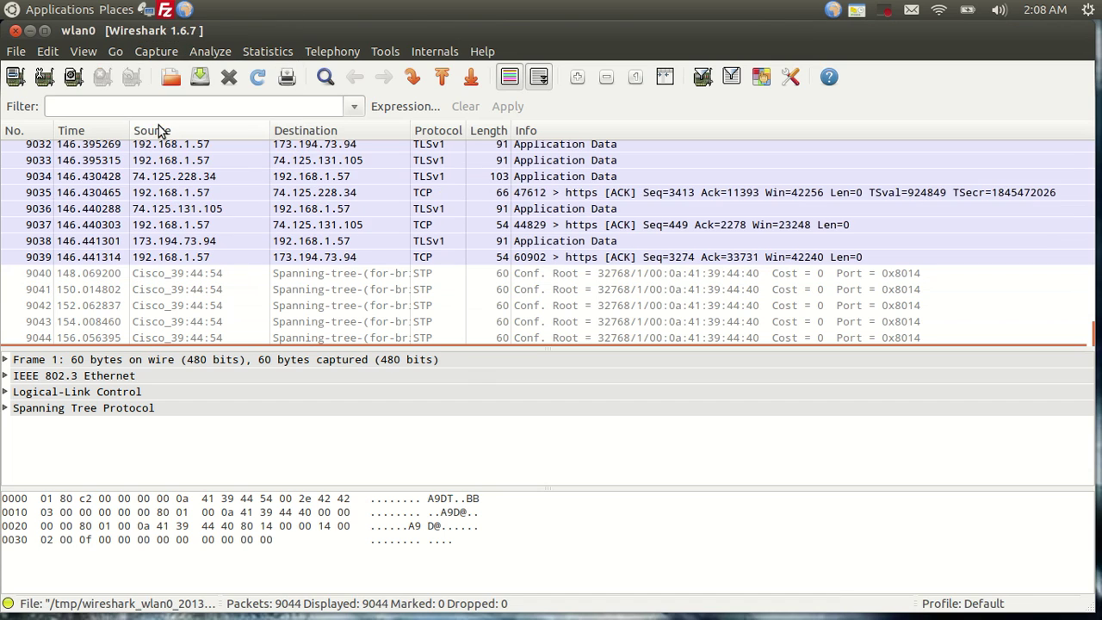
Save all captured packets to the Desktop folder as "capture" in the libpcap format
click(16, 51)
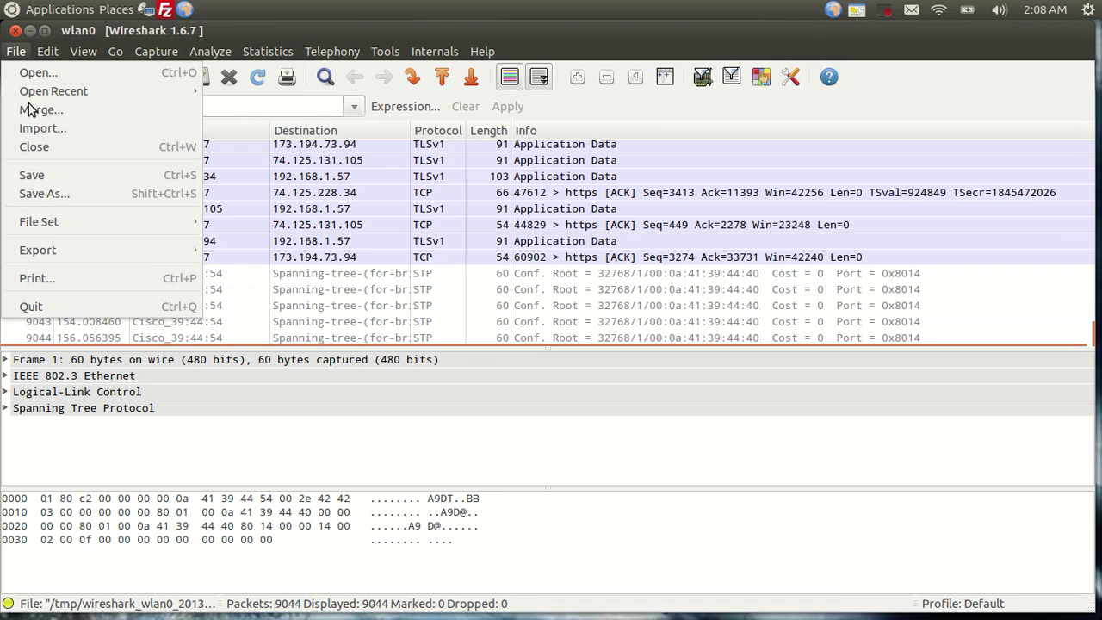
click(34, 175)
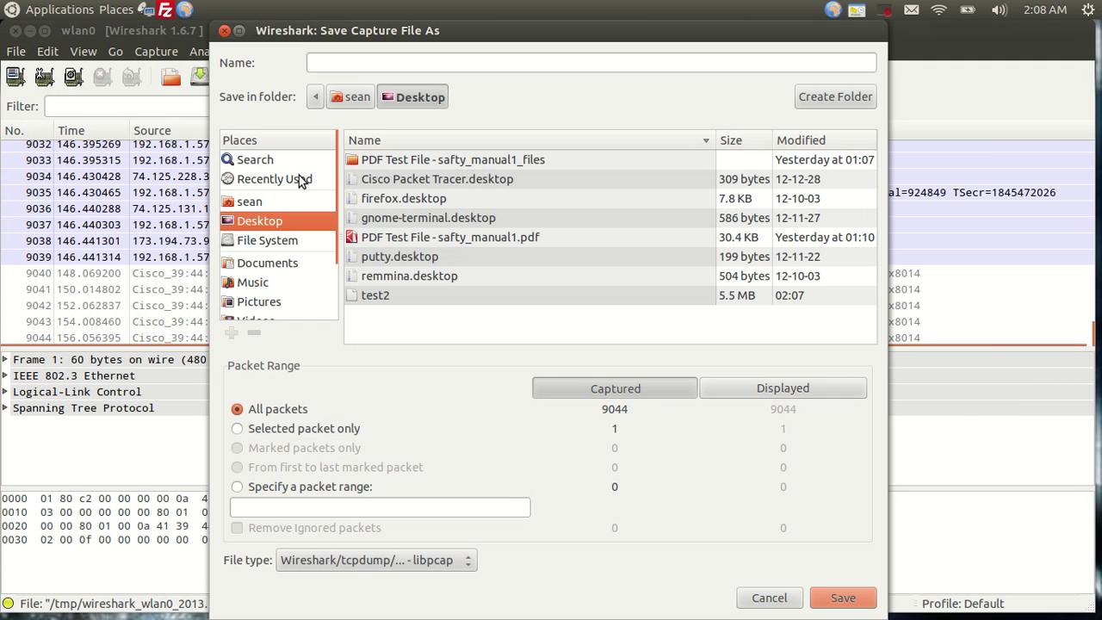
click(359, 63)
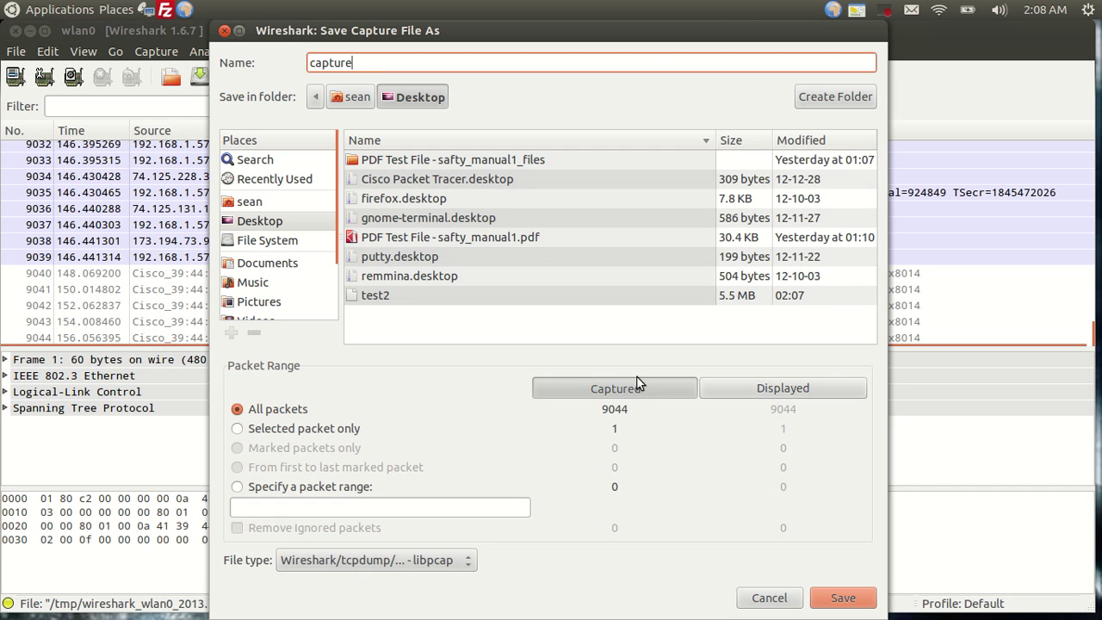
click(841, 597)
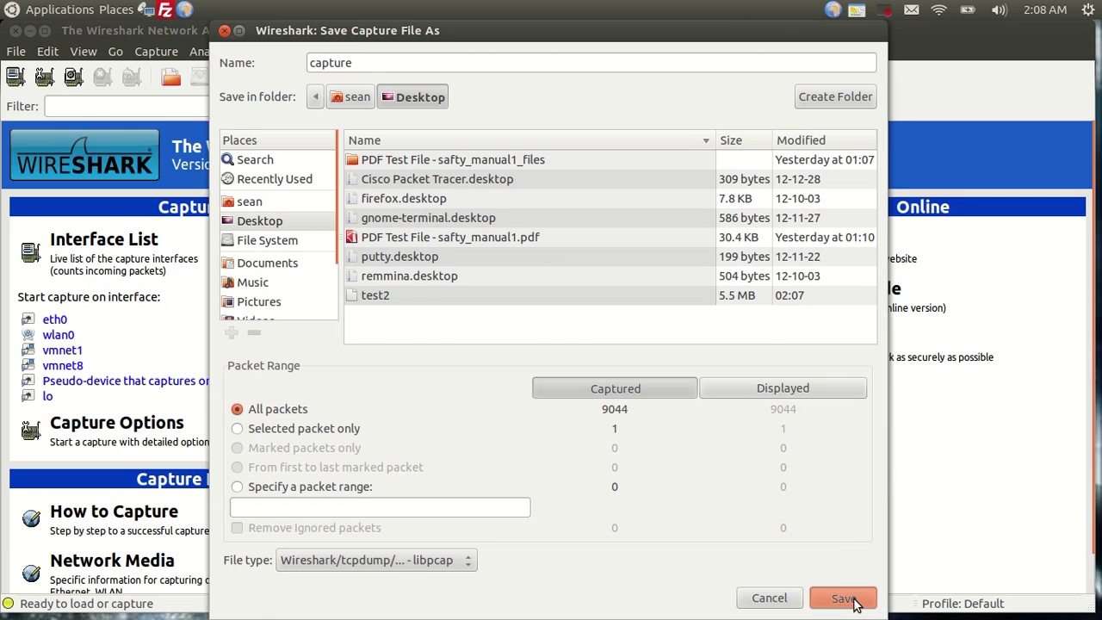
Minimize Wireshark and move the capture file to an open area of the desktop away from the other icons
click(28, 30)
drag(71, 524, 669, 117)
click(641, 435)
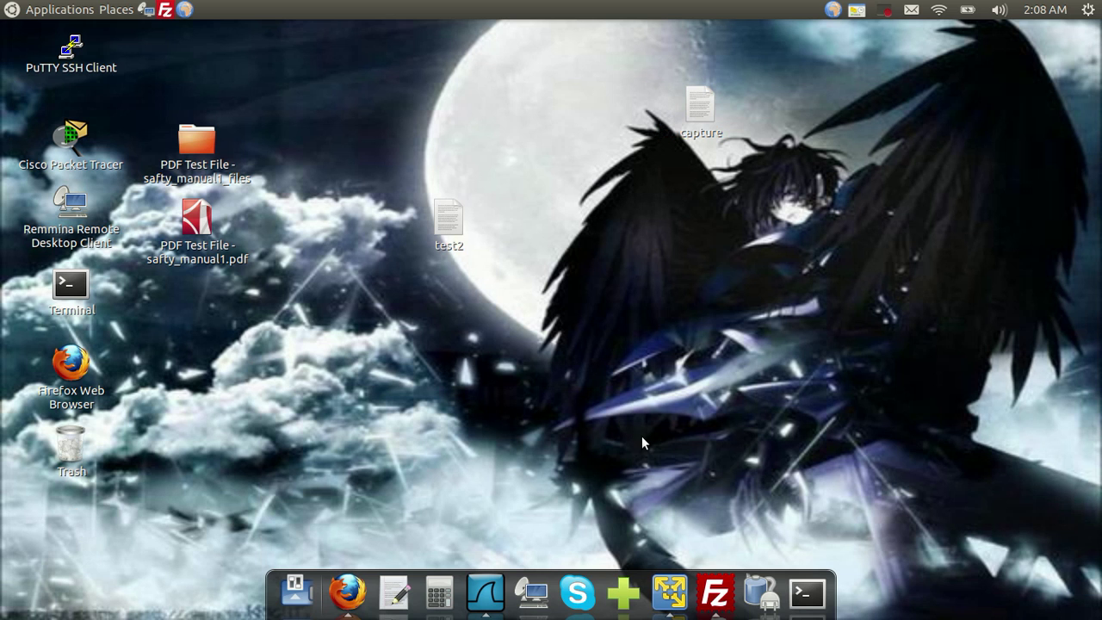
Switch to the Windows 7 virtual machine in VMware Player and launch NetworkMiner from the NetworkMiner_1-4-1 folder, maximizing its window
click(669, 592)
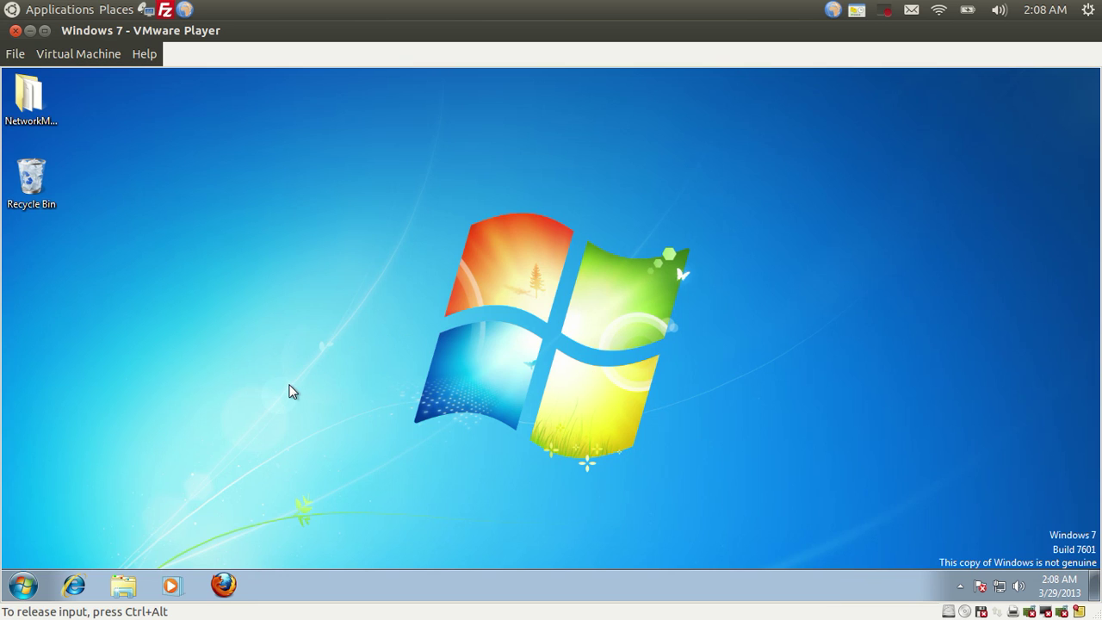
double_click(32, 114)
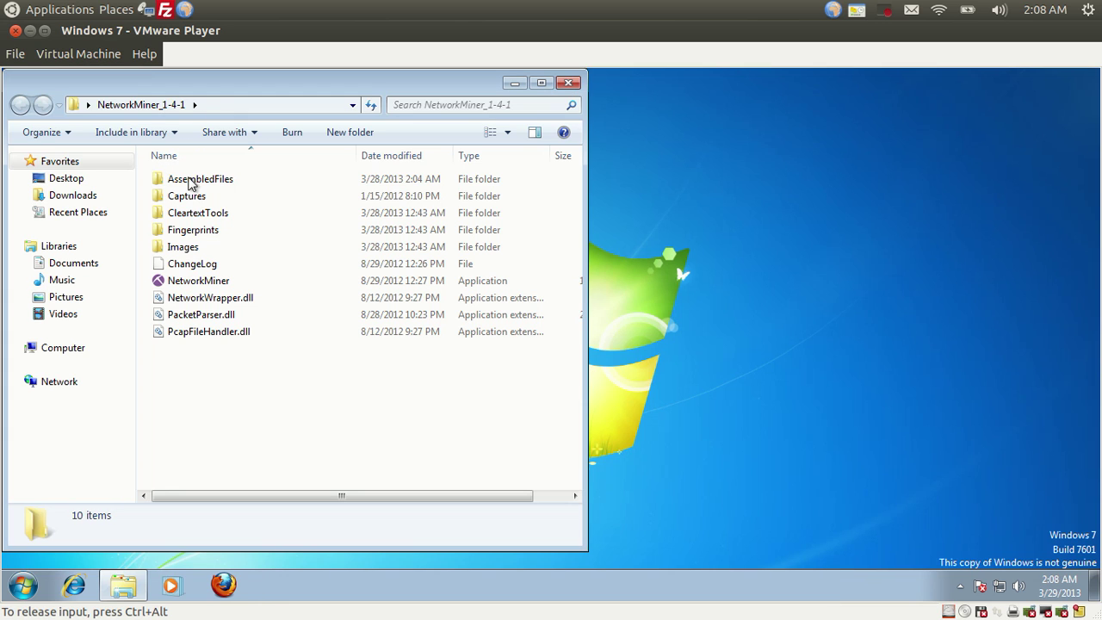
click(196, 284)
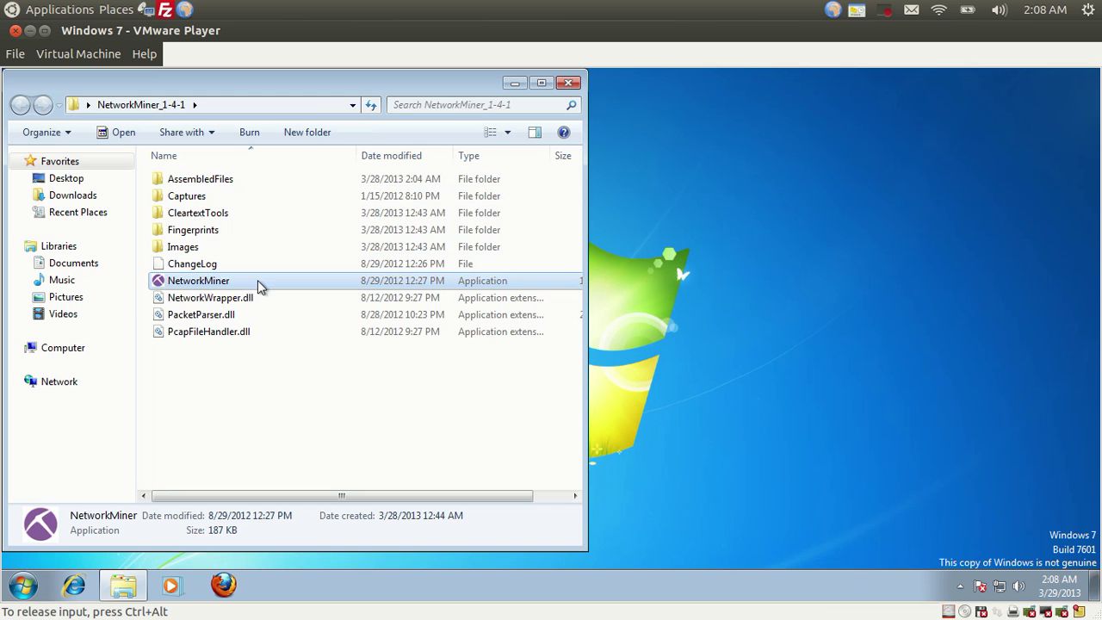
click(517, 84)
click(558, 165)
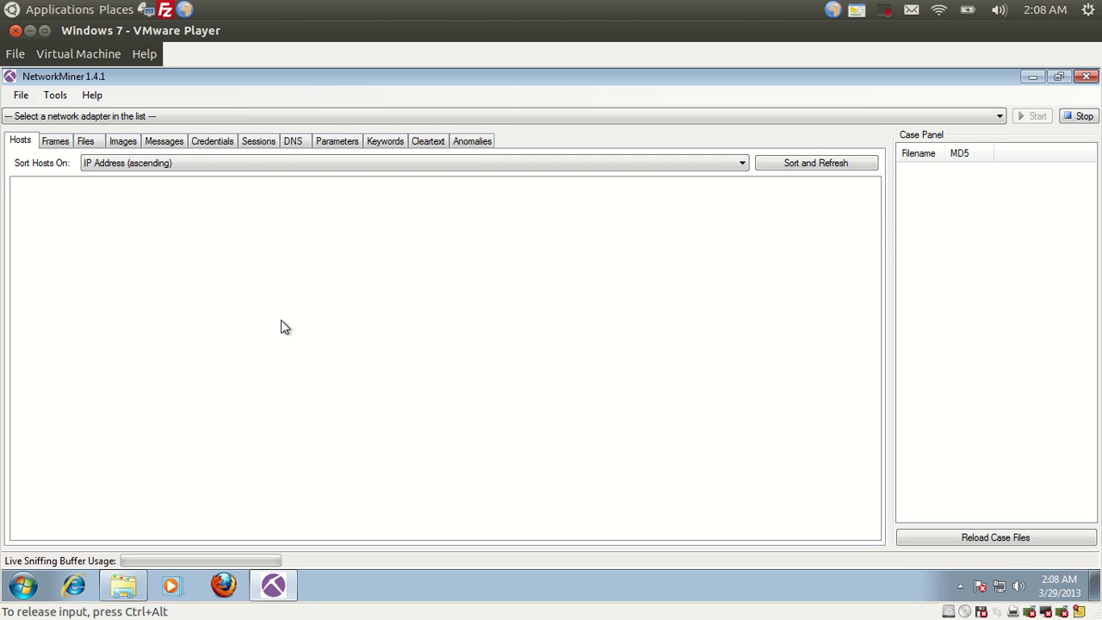
Clear the virtual machine's desktop and copy the capture file from the Ubuntu desktop onto it, then maximize VMware Player
double_click(290, 86)
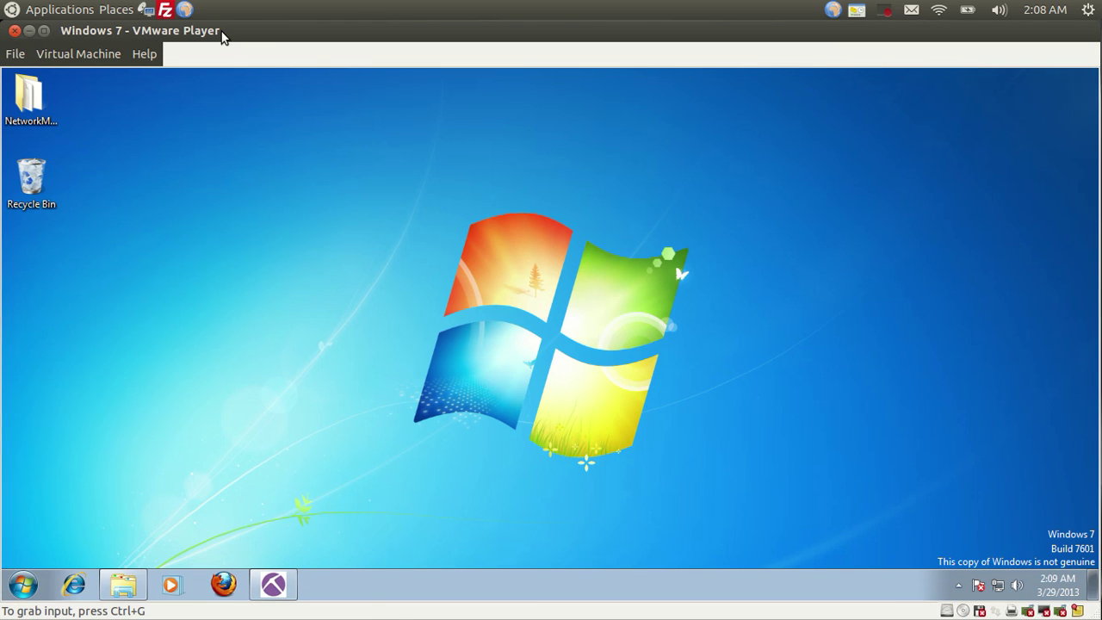
drag(222, 36, 464, 160)
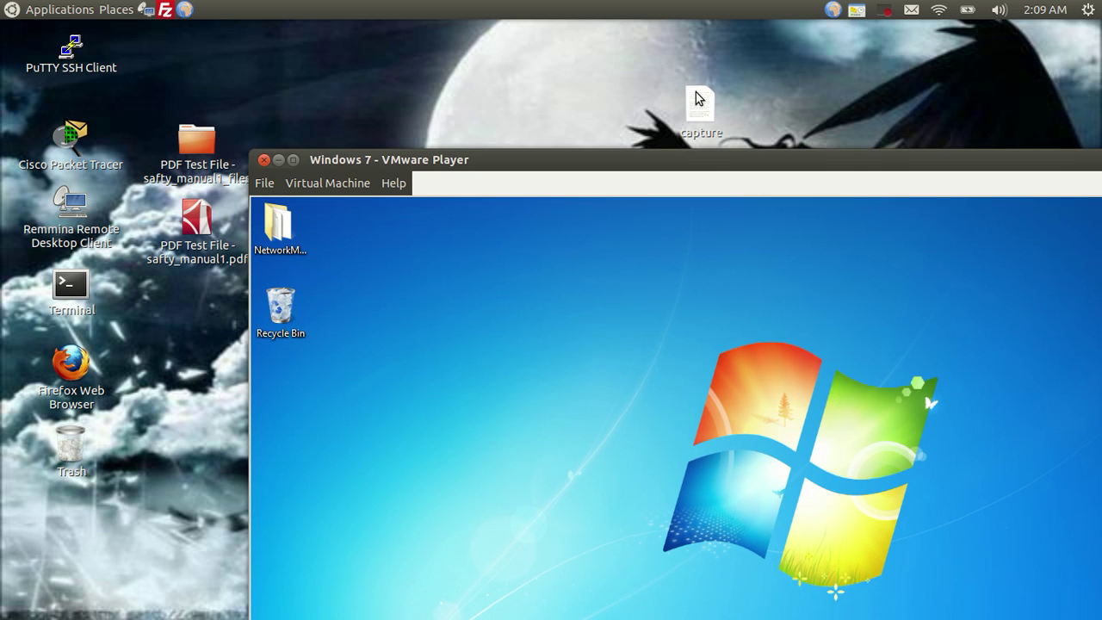
drag(697, 99, 663, 308)
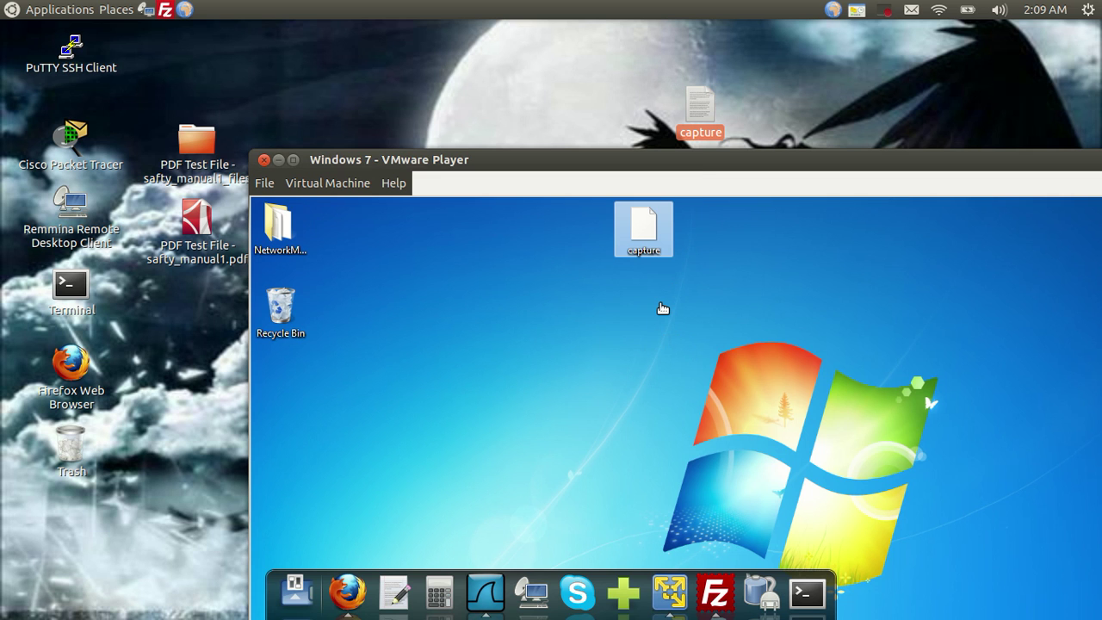
double_click(699, 163)
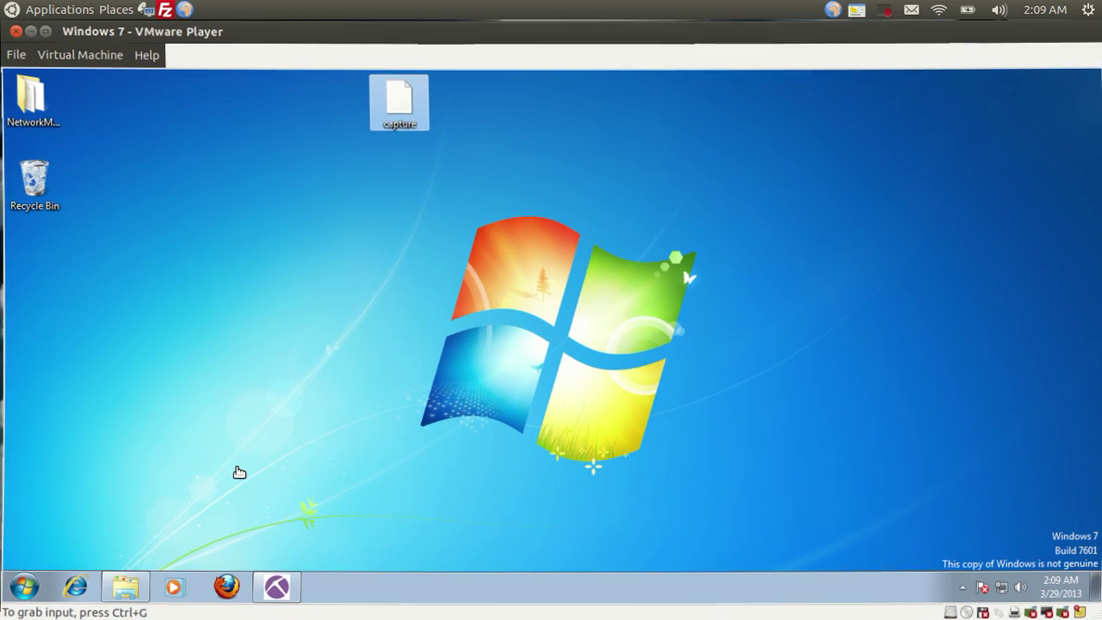
Bring back NetworkMiner and open the capture file from the Desktop with the file type set to All files (*.*)
click(274, 587)
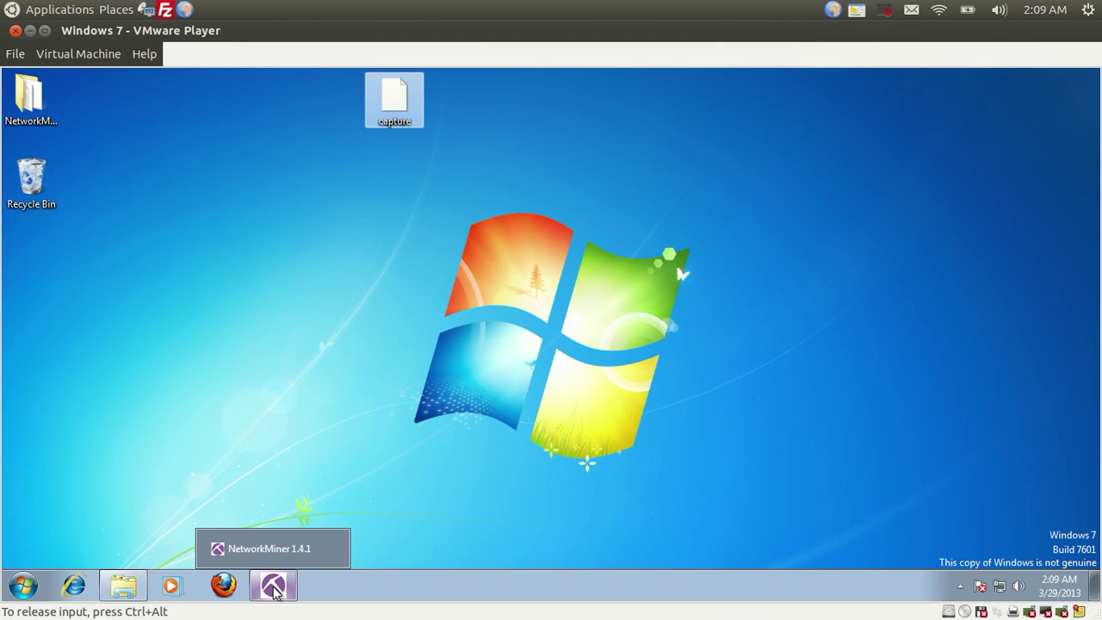
click(274, 588)
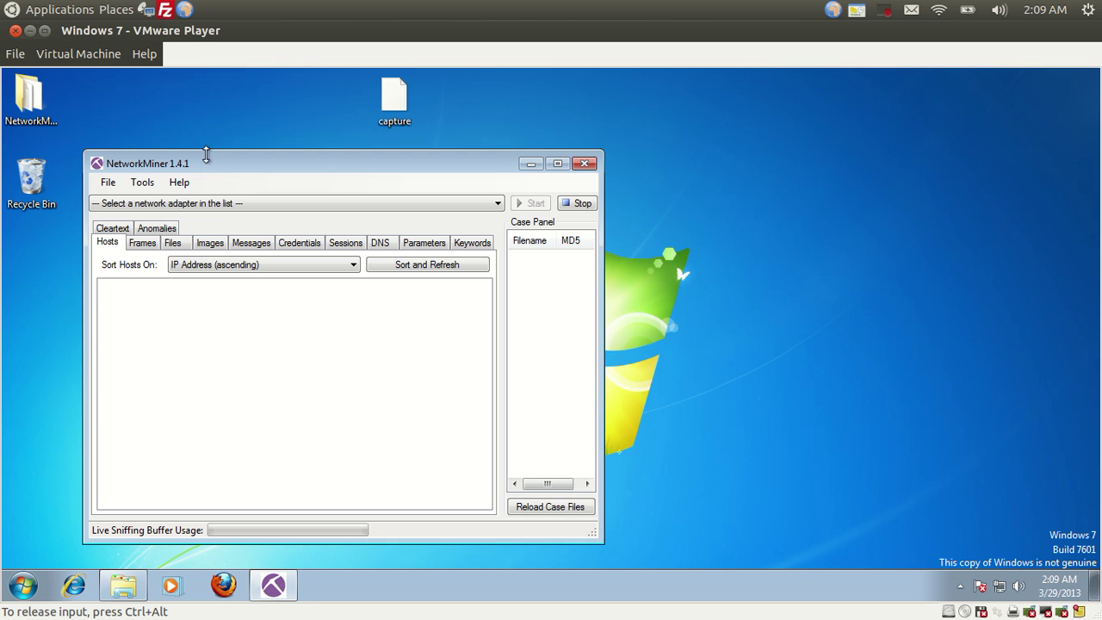
click(109, 184)
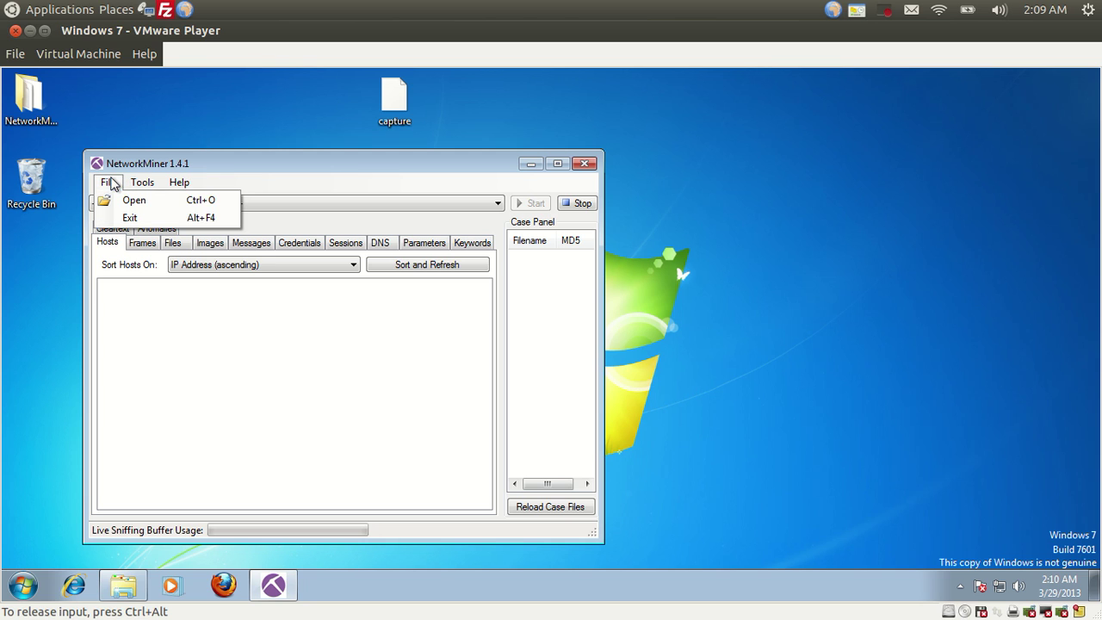
click(121, 200)
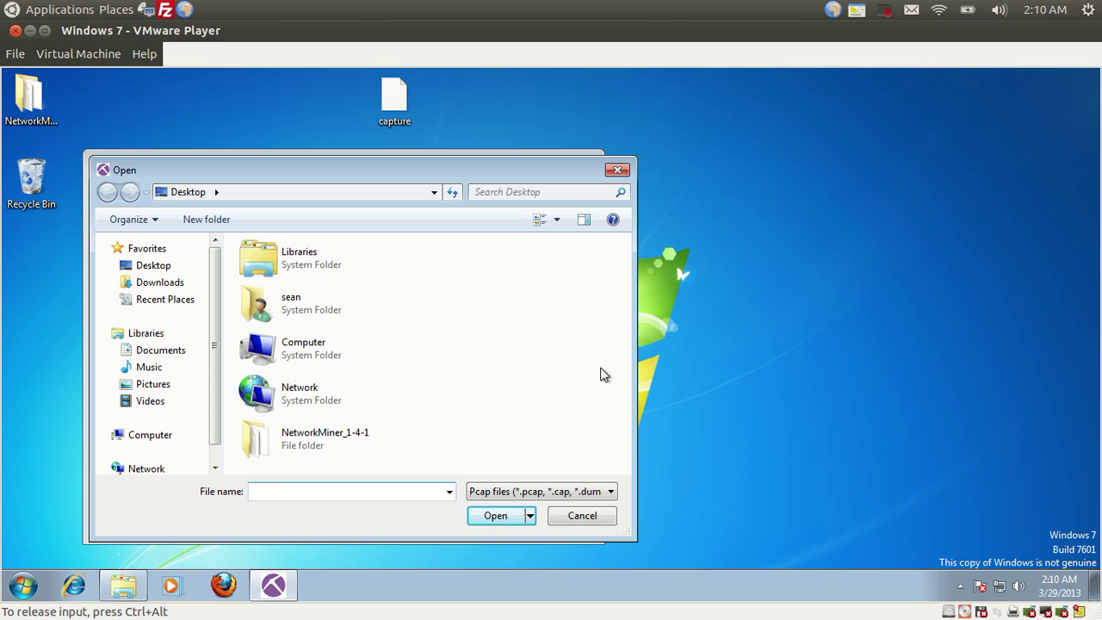
click(480, 495)
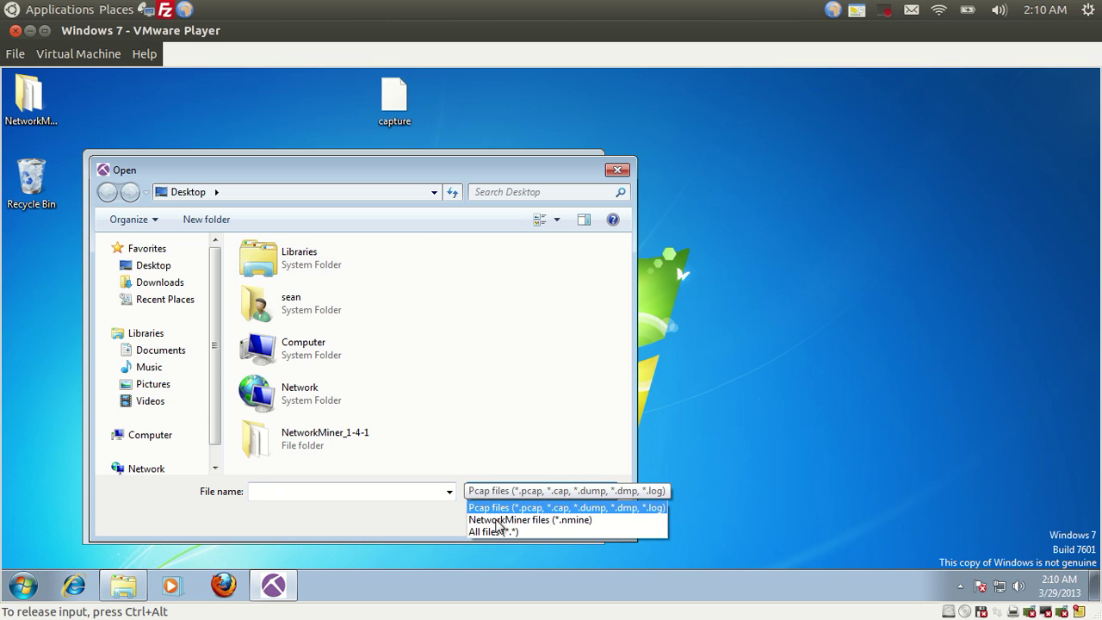
click(495, 530)
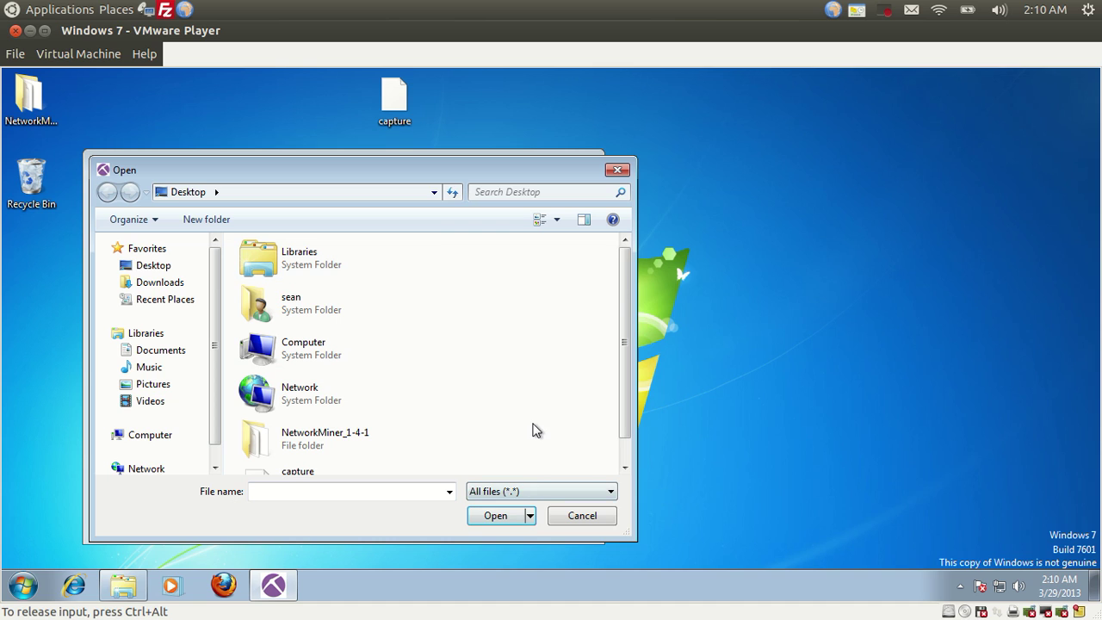
drag(623, 368, 623, 392)
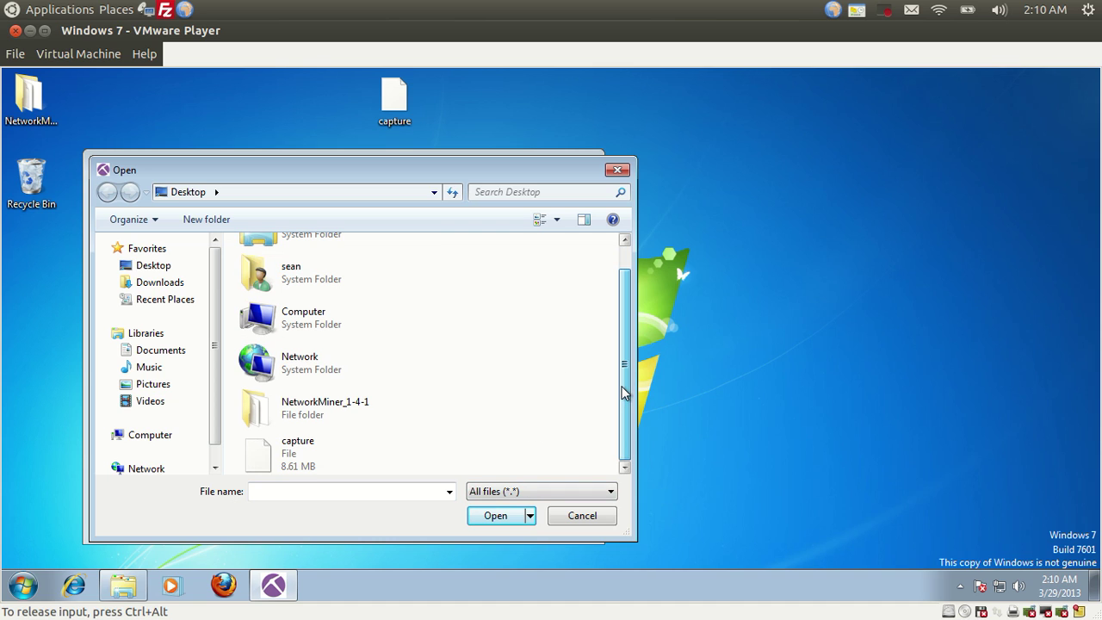
click(311, 451)
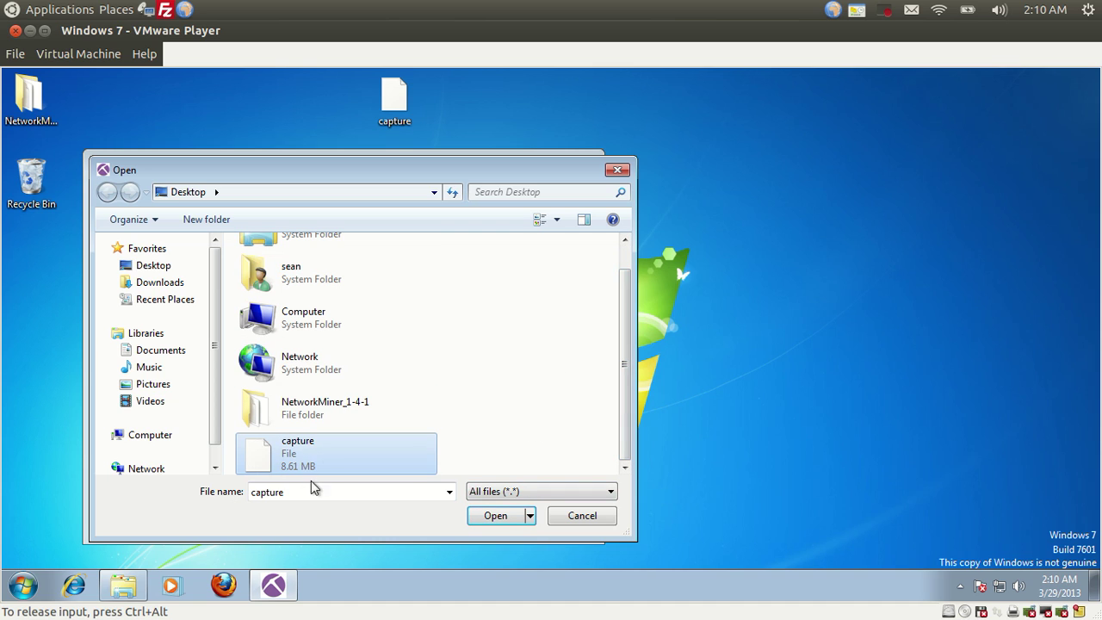
click(499, 519)
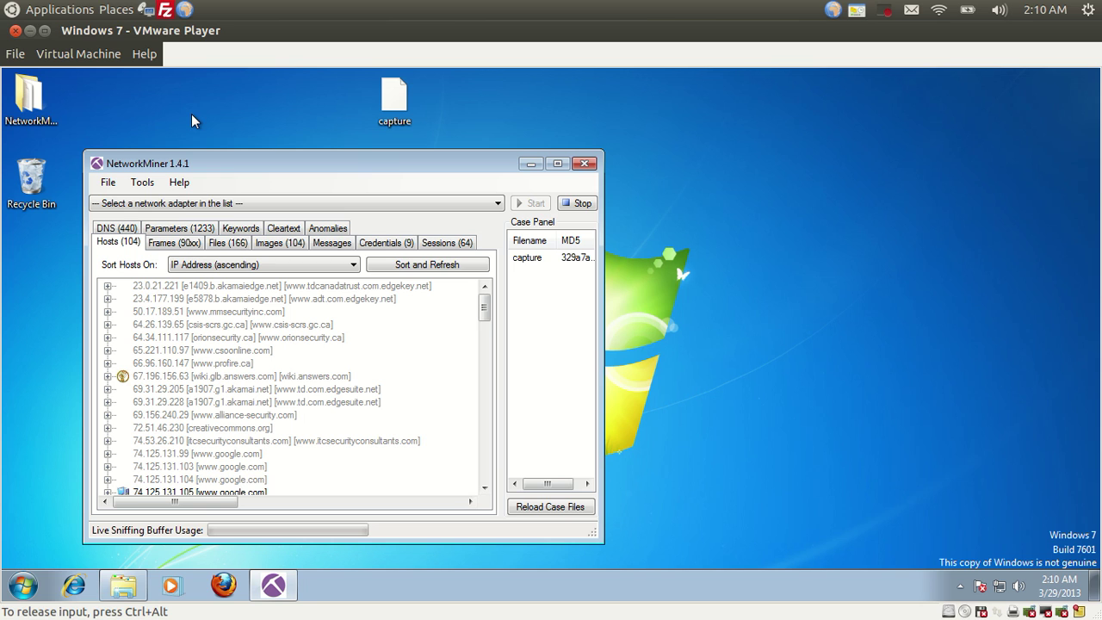
Maximize NetworkMiner and look through the images extracted from the capture
click(557, 164)
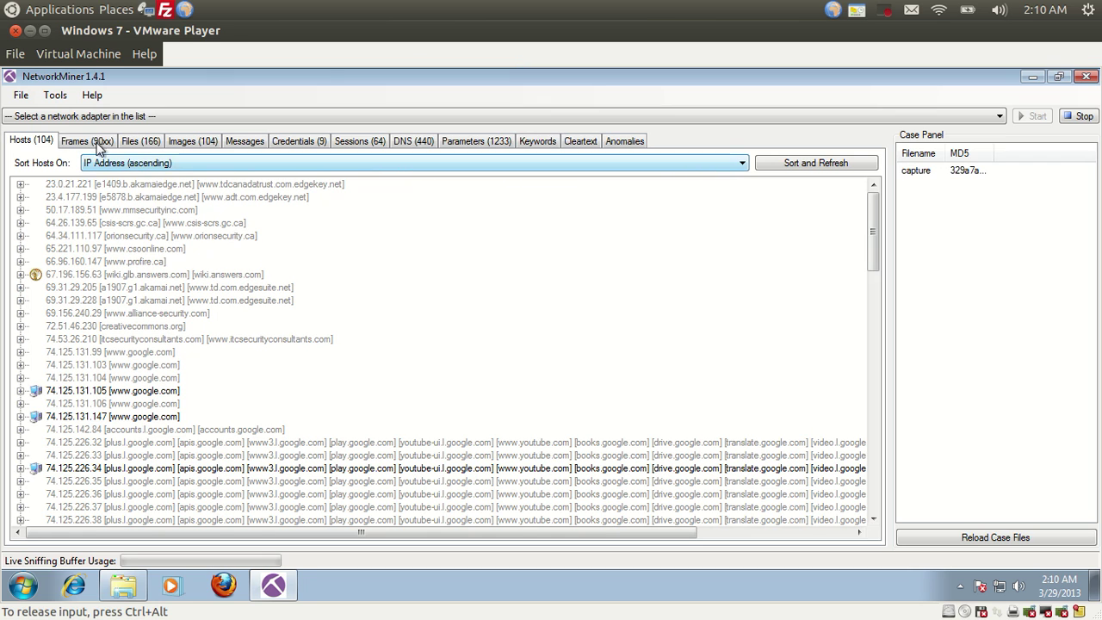
click(193, 143)
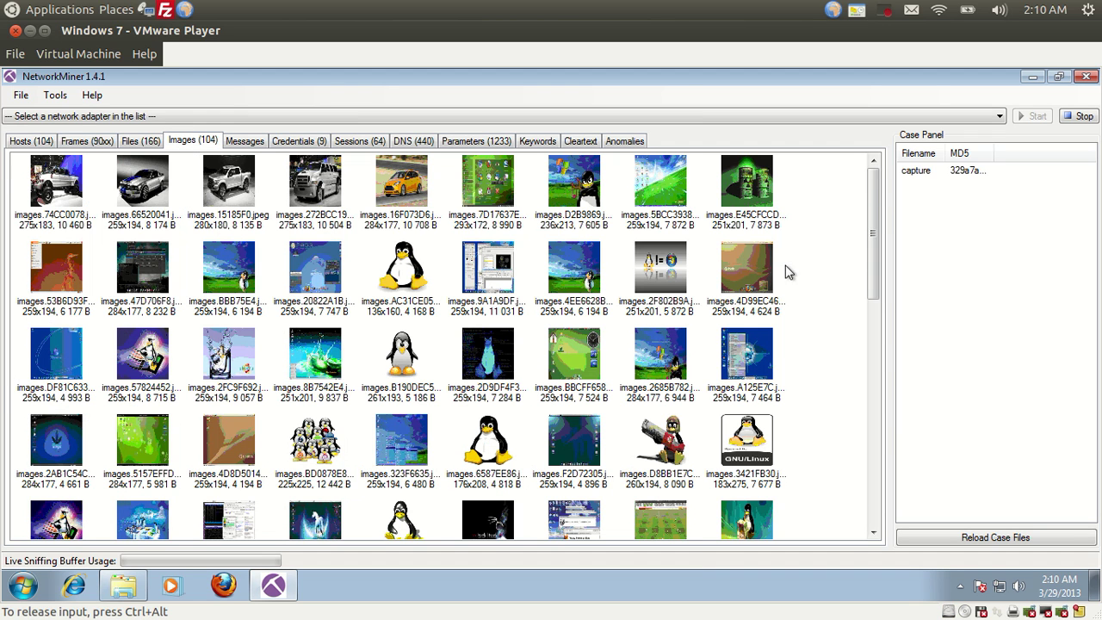
drag(873, 214, 869, 172)
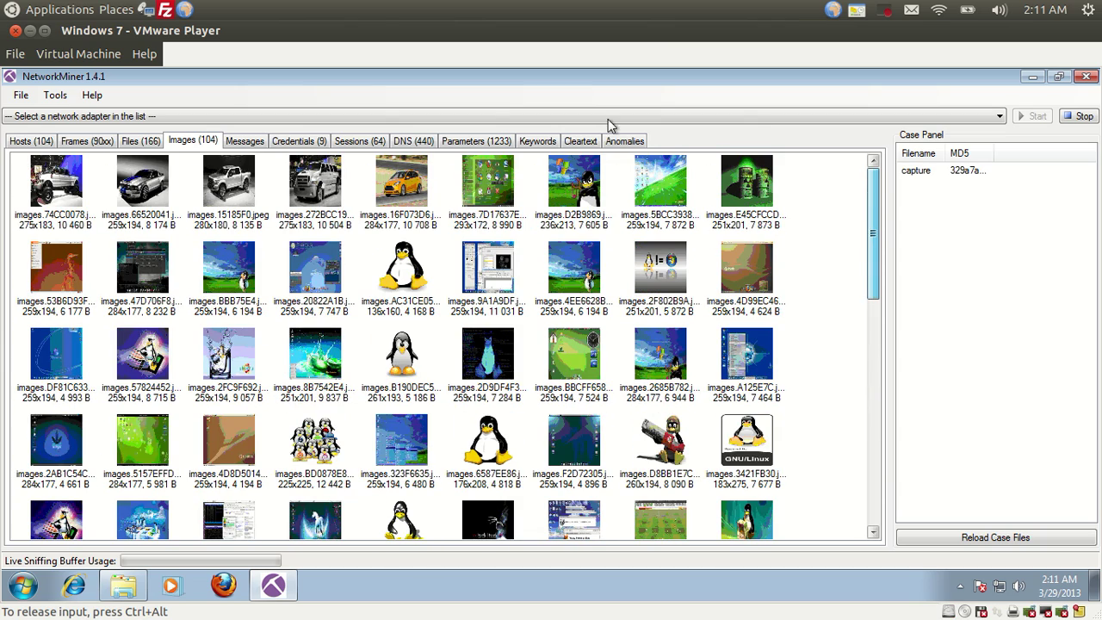
Show the files extracted from the capture, sort them by size and go to the largest ones
click(142, 145)
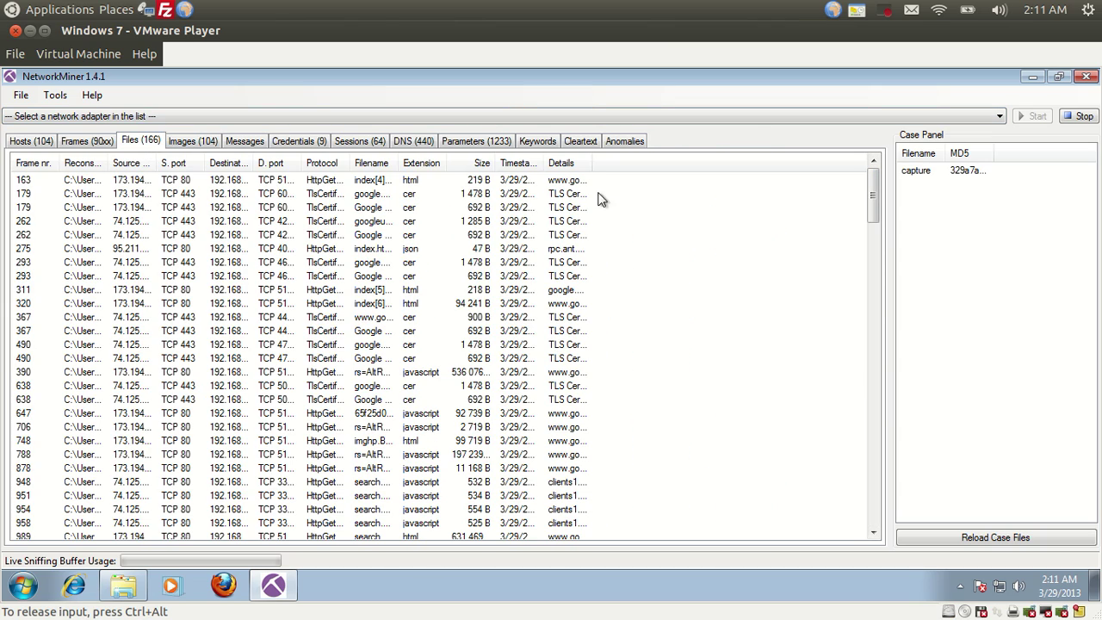
click(479, 162)
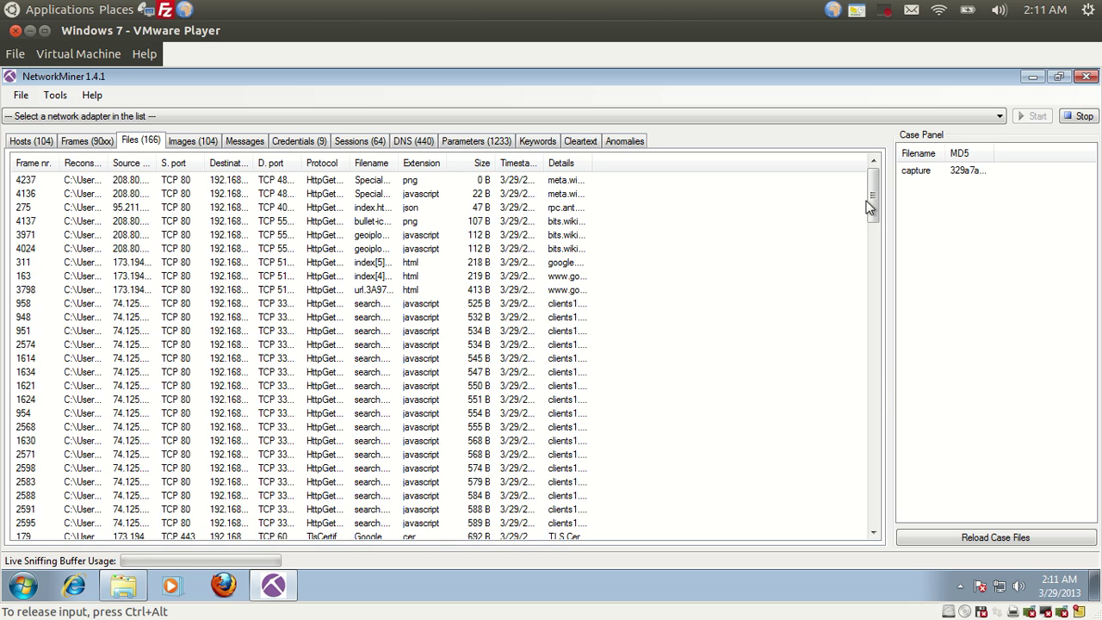
scroll(879, 375, down, 2)
drag(880, 375, 873, 548)
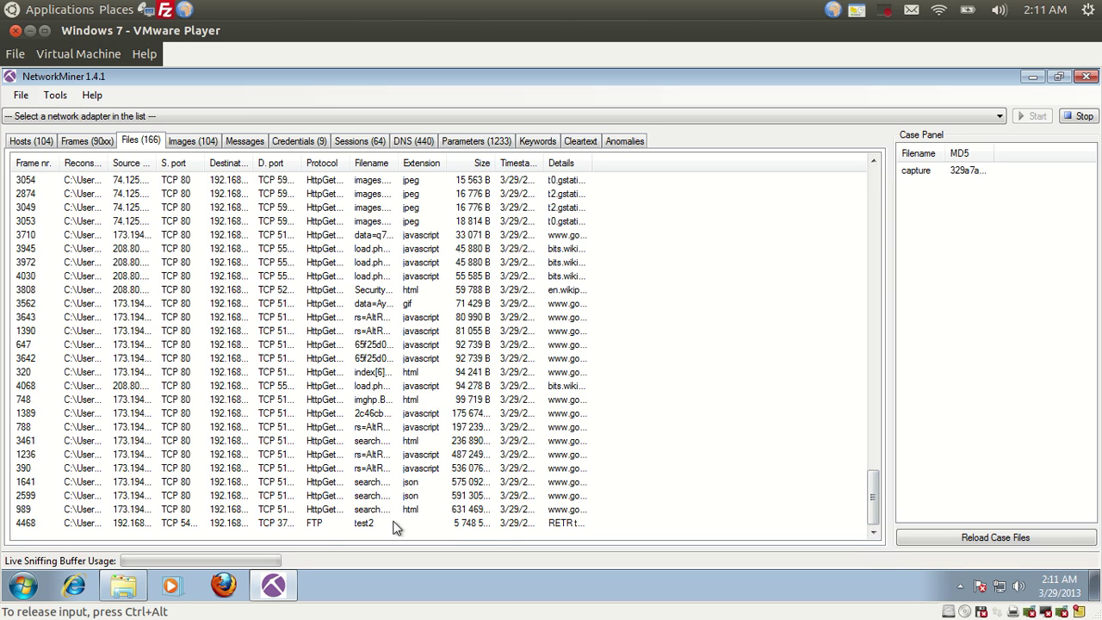
Open the folder containing the FTP-transferred file test2, move the folder window aside and select test2 in it
click(168, 524)
right_click(168, 527)
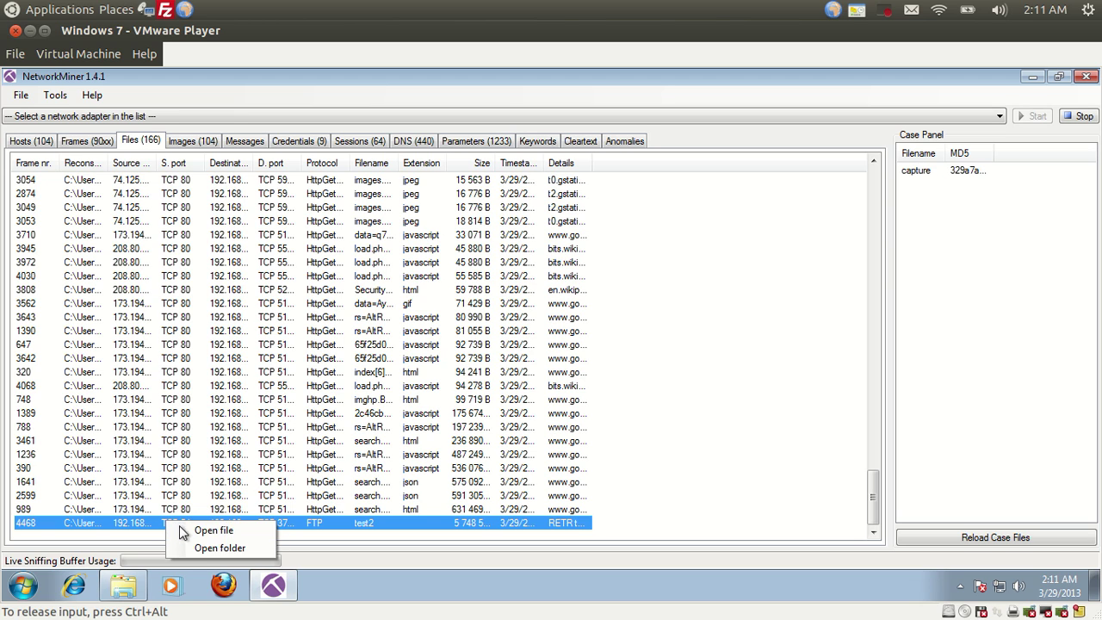
click(219, 548)
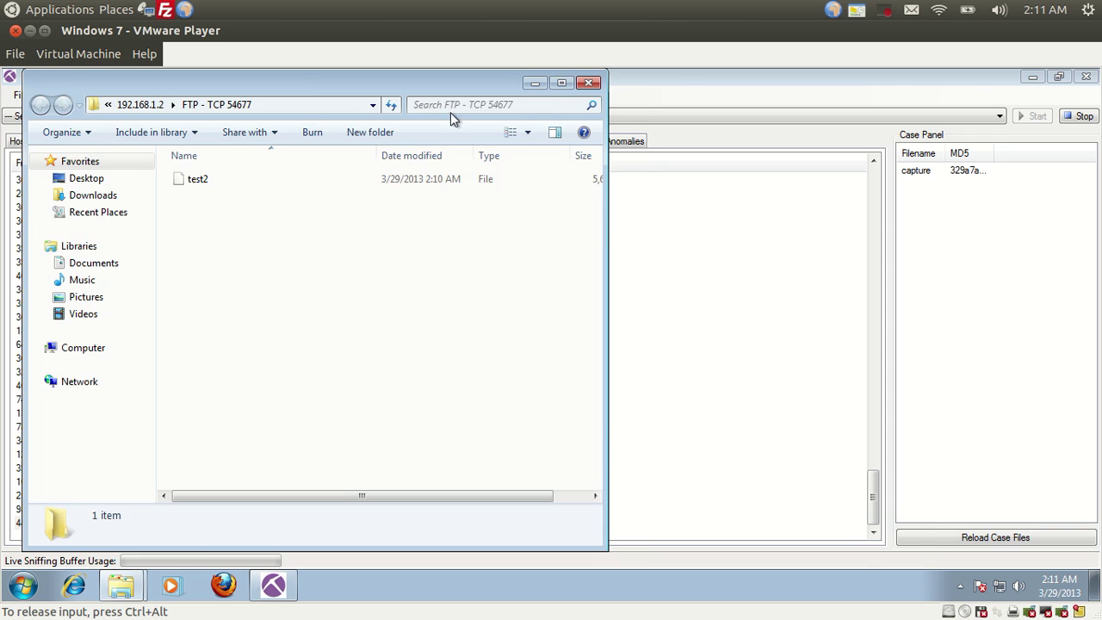
drag(450, 112, 608, 142)
click(508, 246)
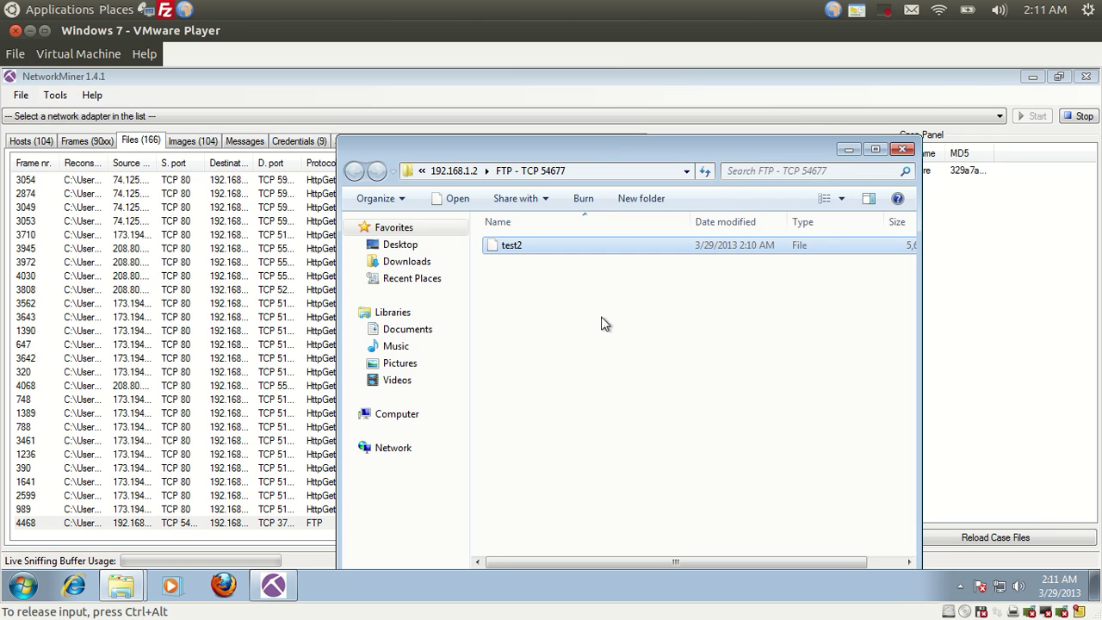
Close the folder window containing test2 and look through the list of hosts found in the capture
click(602, 323)
click(901, 149)
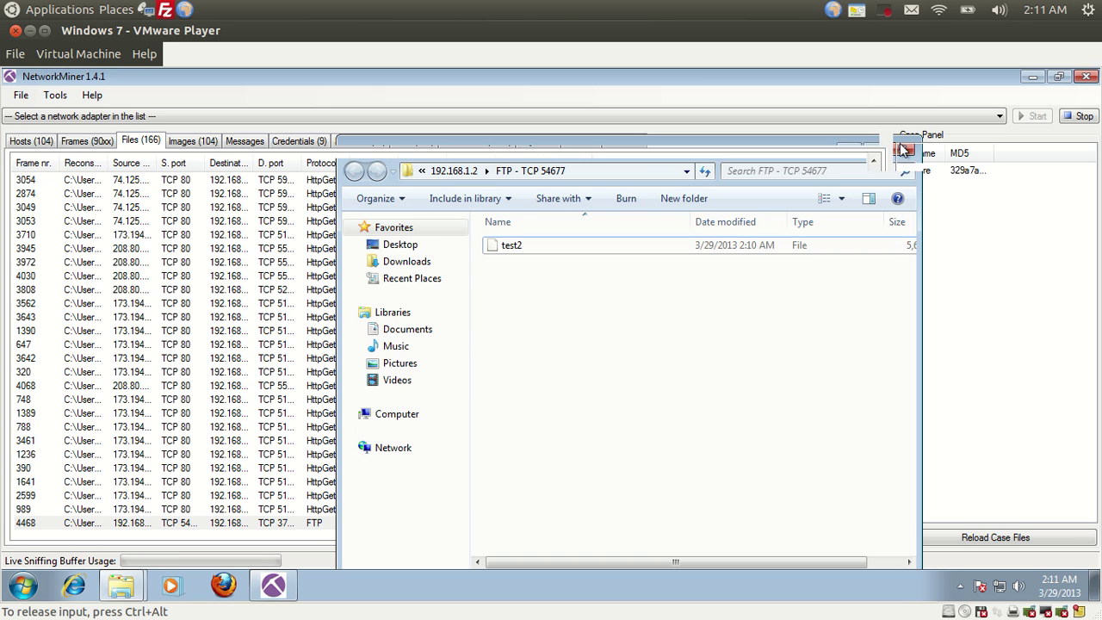
click(86, 140)
click(39, 142)
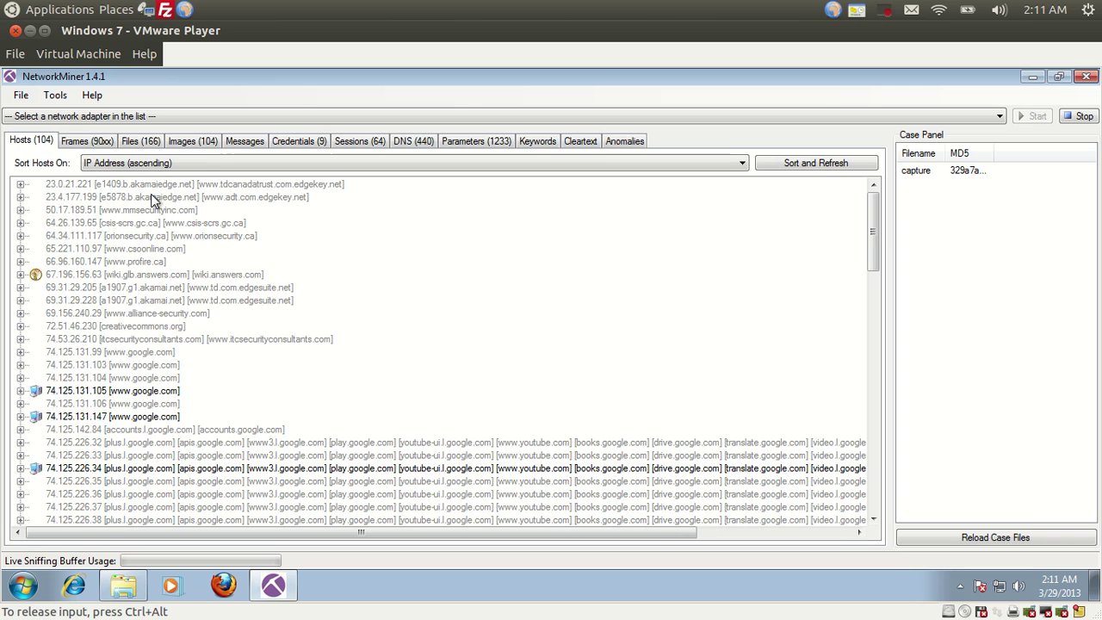
drag(870, 246, 871, 369)
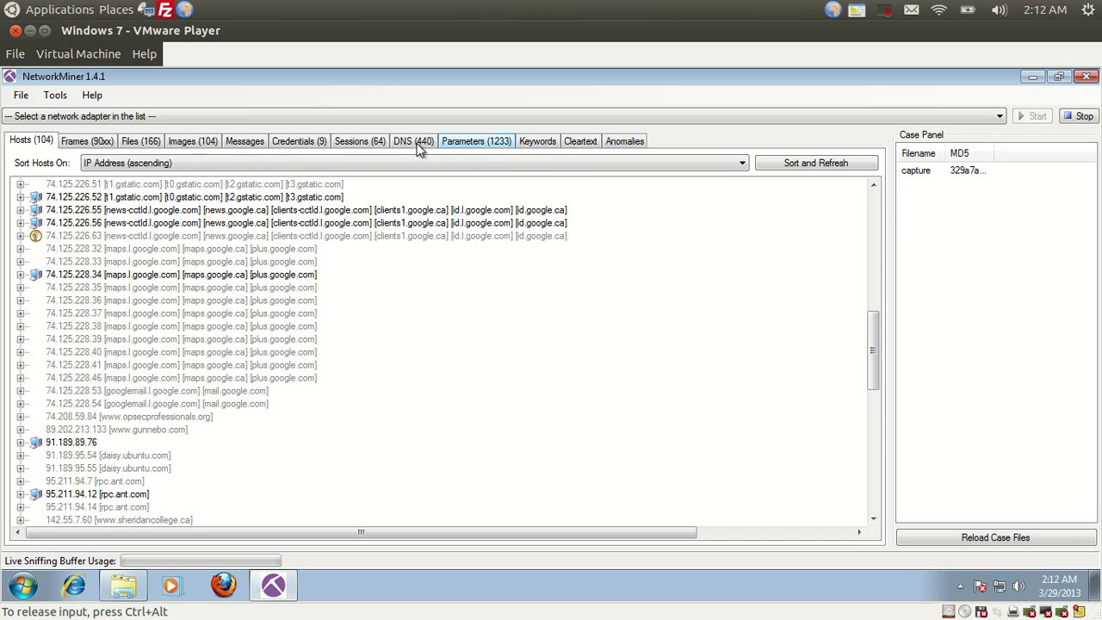
Show the captured credentials, widen the Client column, examine the FTP login entry, and check the captured messages
click(303, 143)
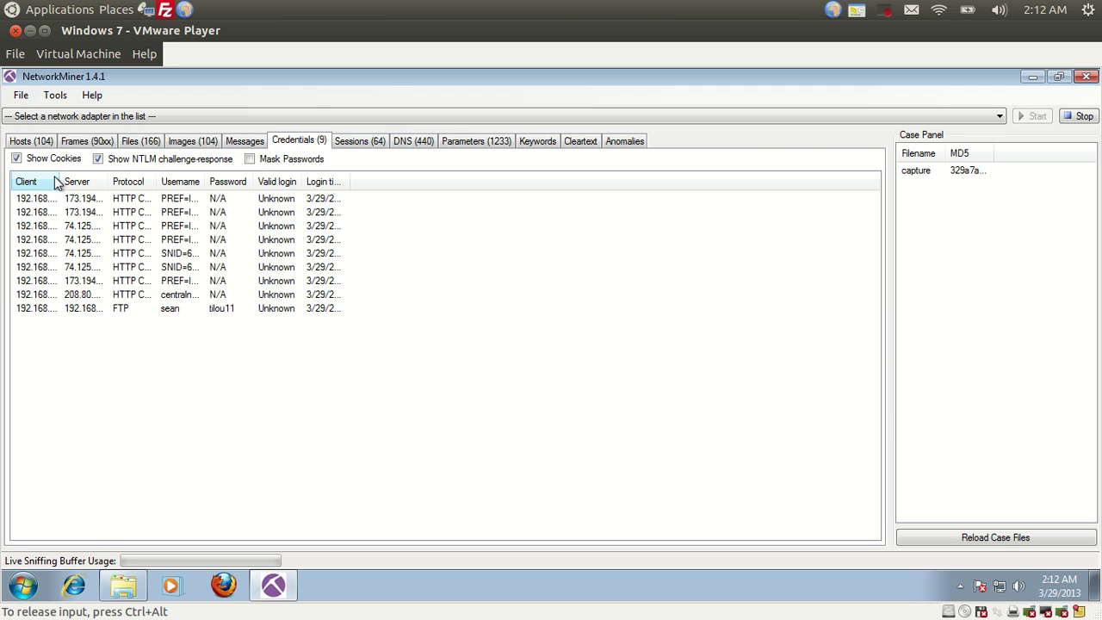
drag(61, 177, 124, 179)
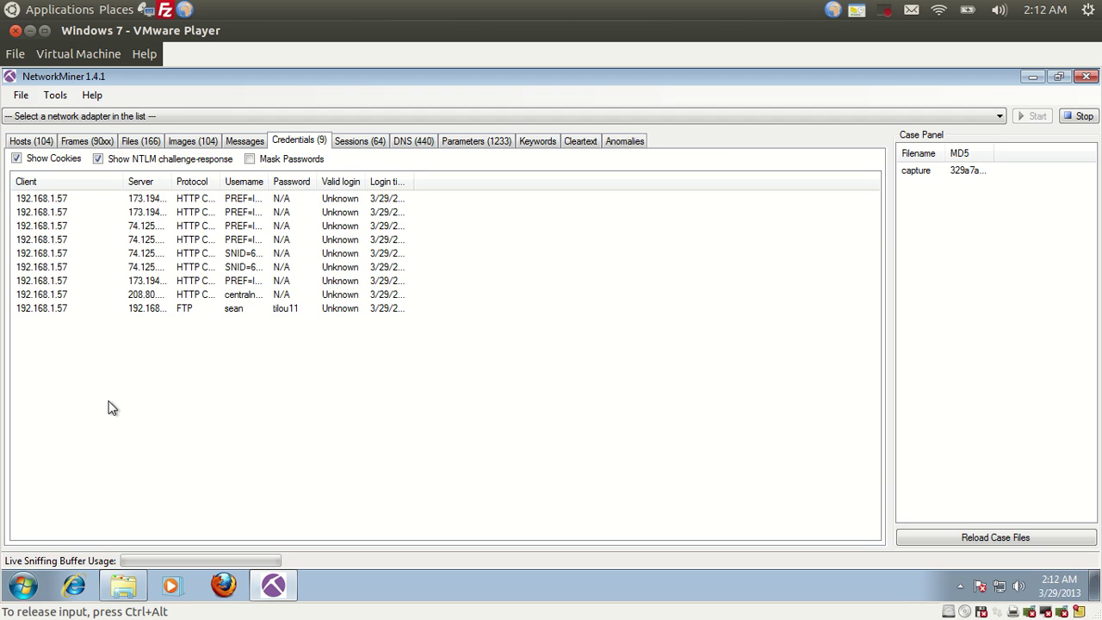
click(118, 307)
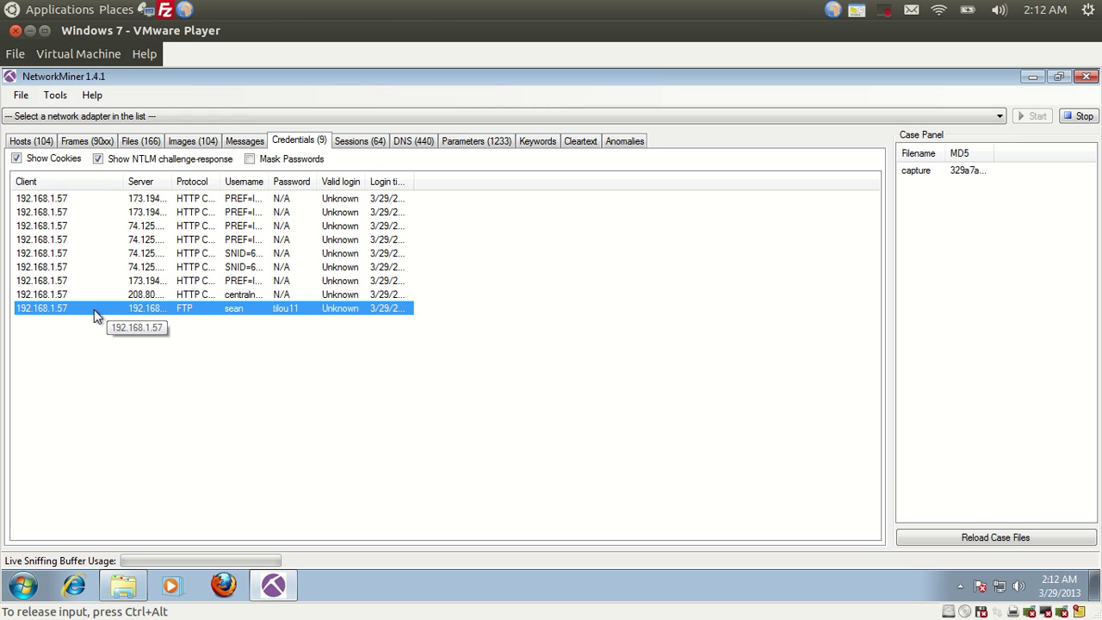
click(152, 283)
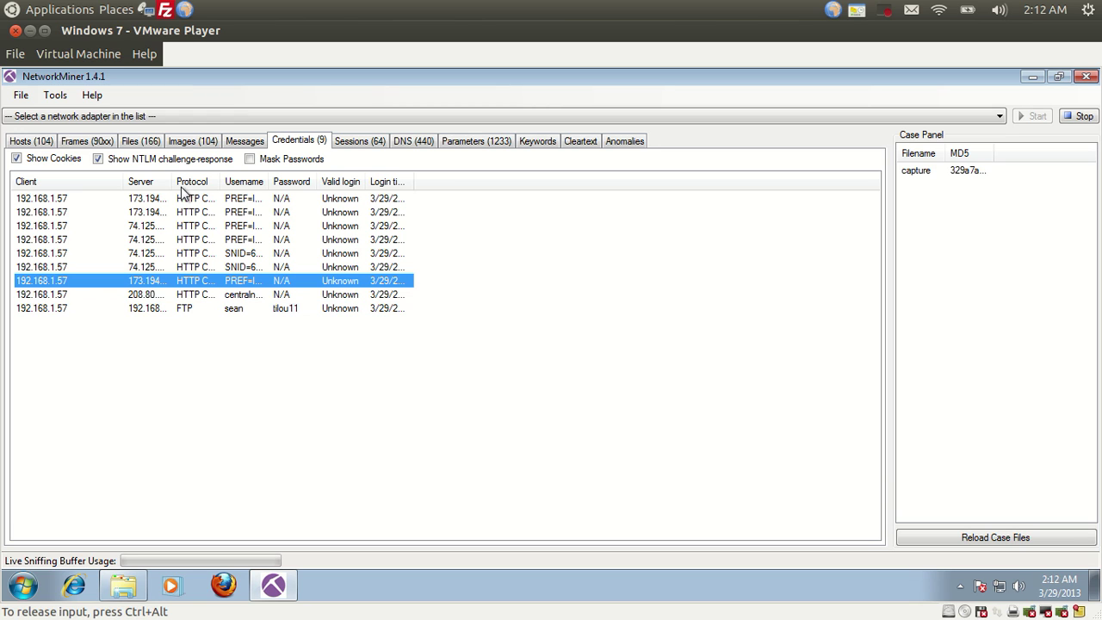
click(191, 183)
click(231, 141)
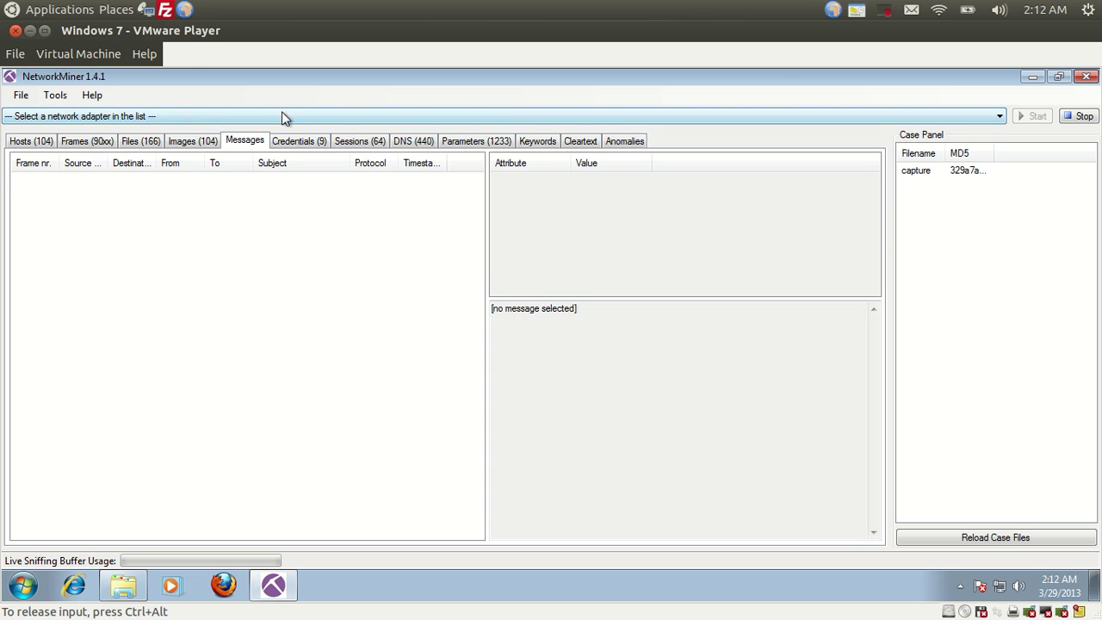
click(30, 32)
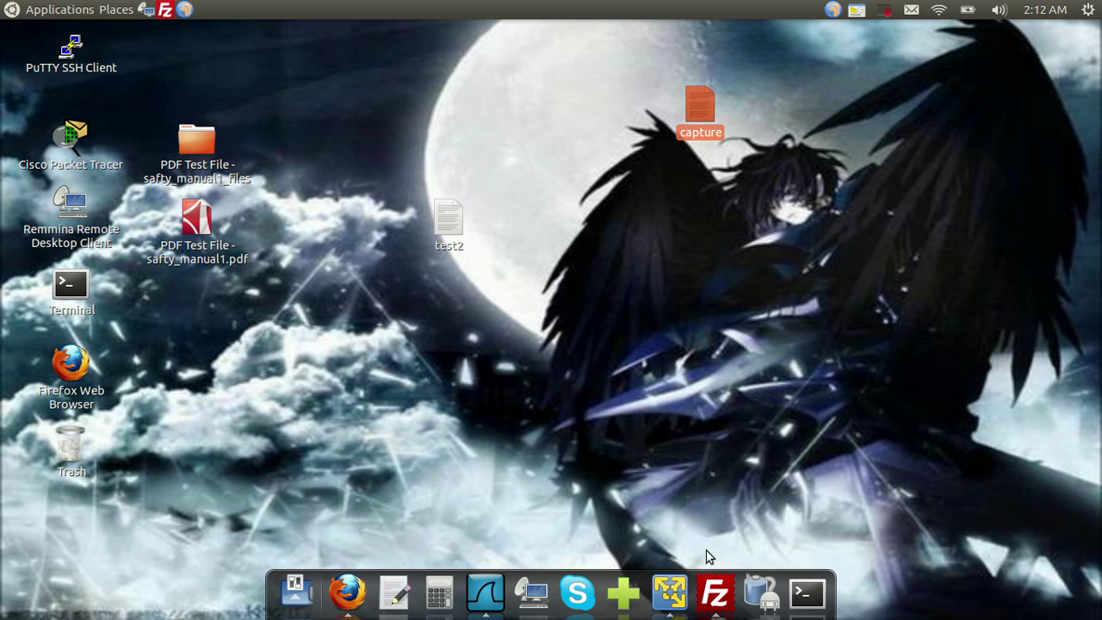
click(716, 592)
click(717, 592)
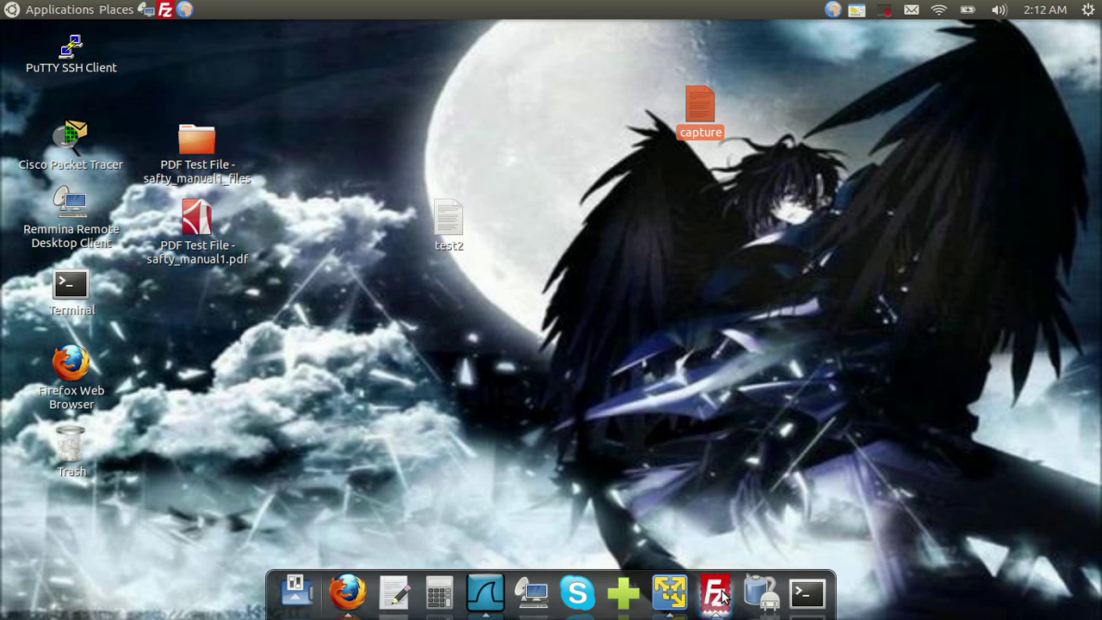
click(670, 594)
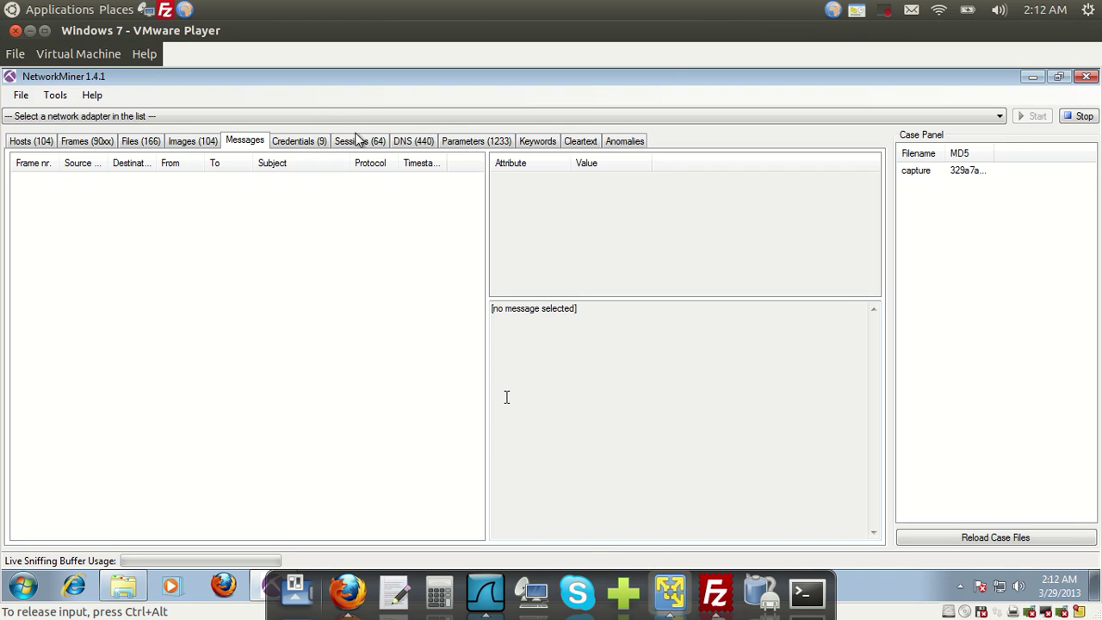
Close NetworkMiner and minimize the Windows 7 virtual machine to return to the Ubuntu desktop
click(1087, 78)
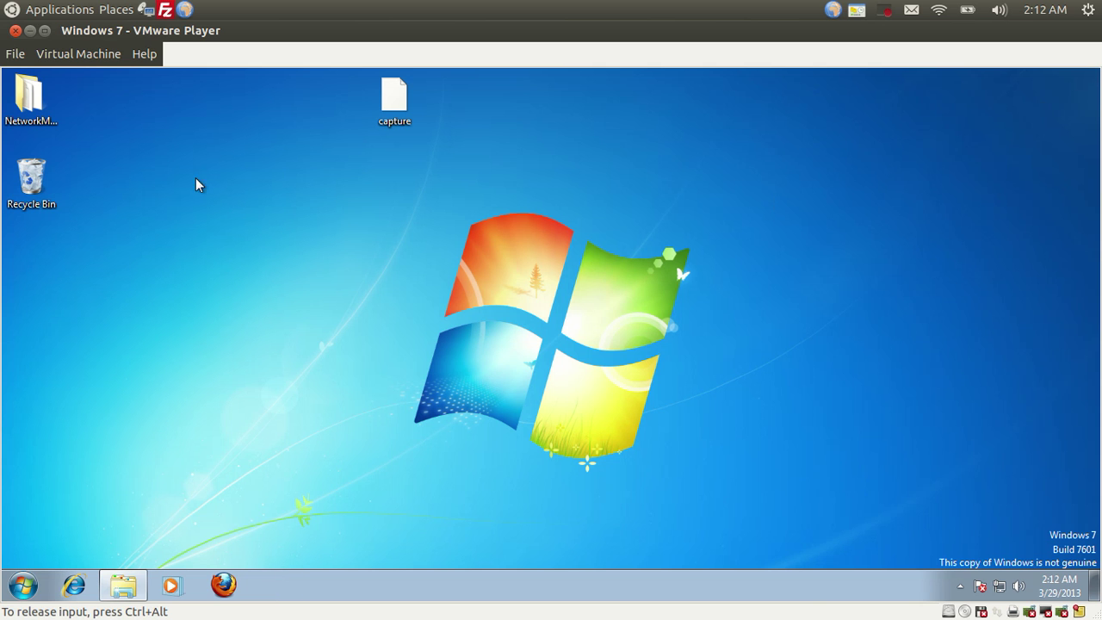
click(397, 99)
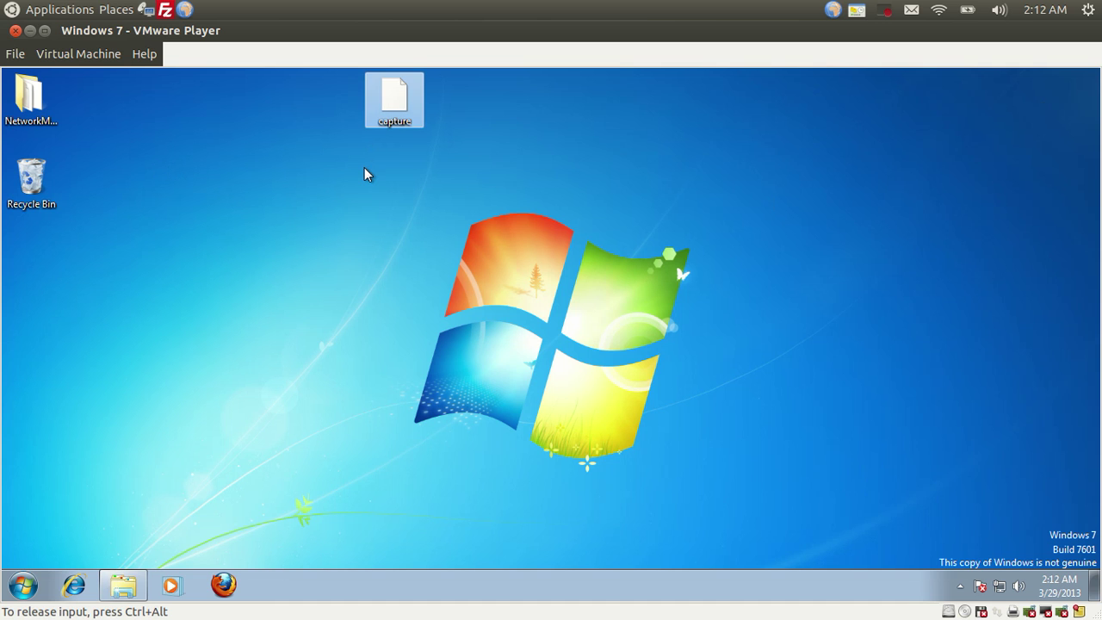
click(354, 209)
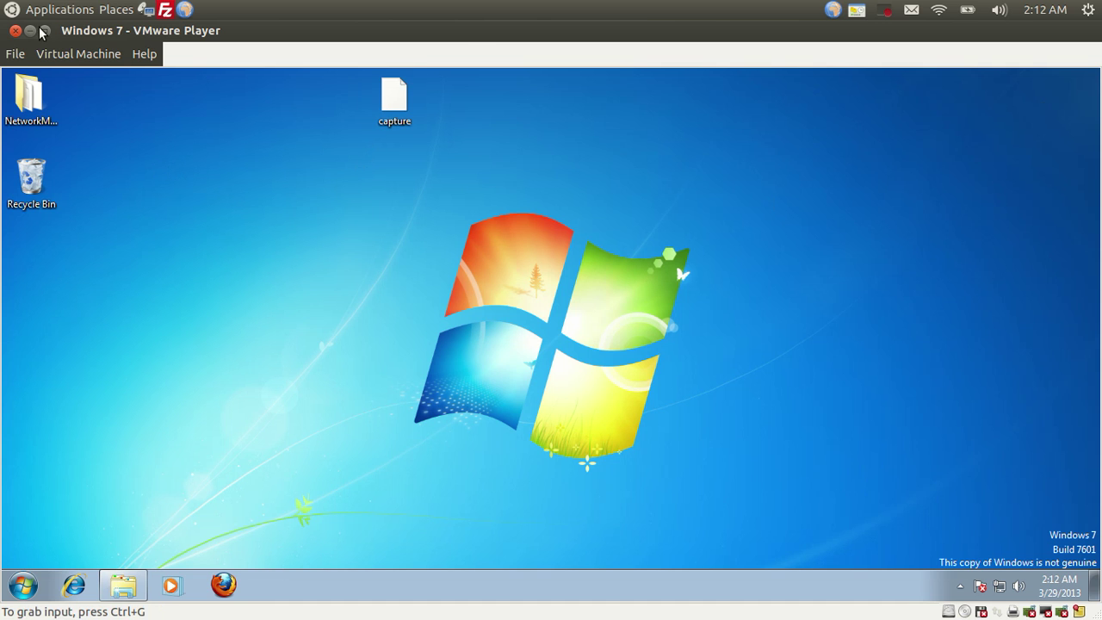
click(32, 30)
click(403, 330)
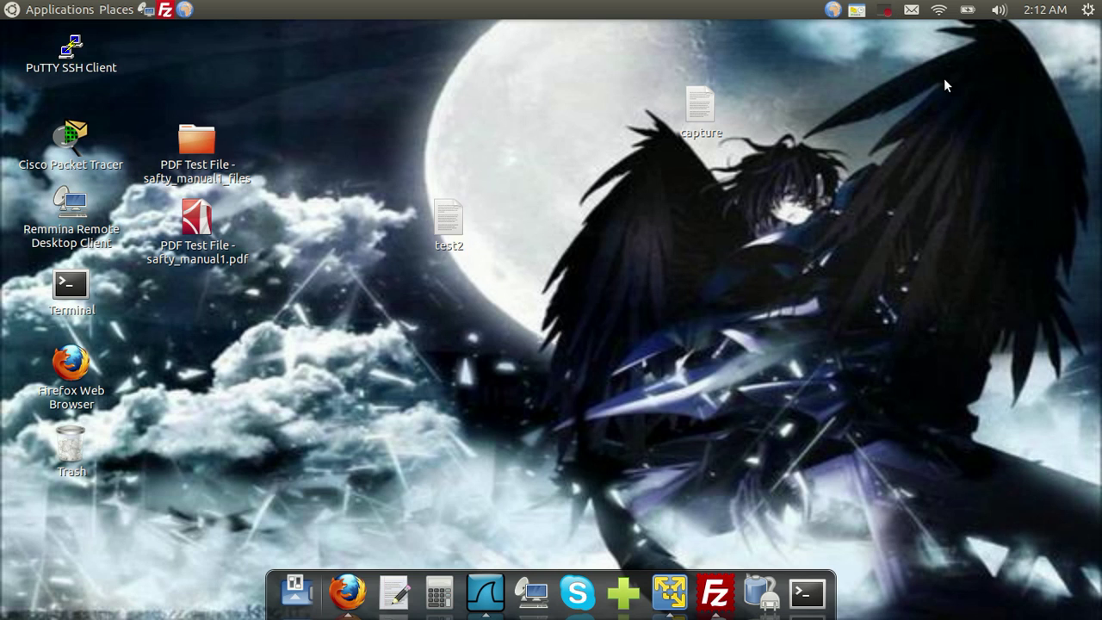
Connect to the VPN connection named us
click(940, 10)
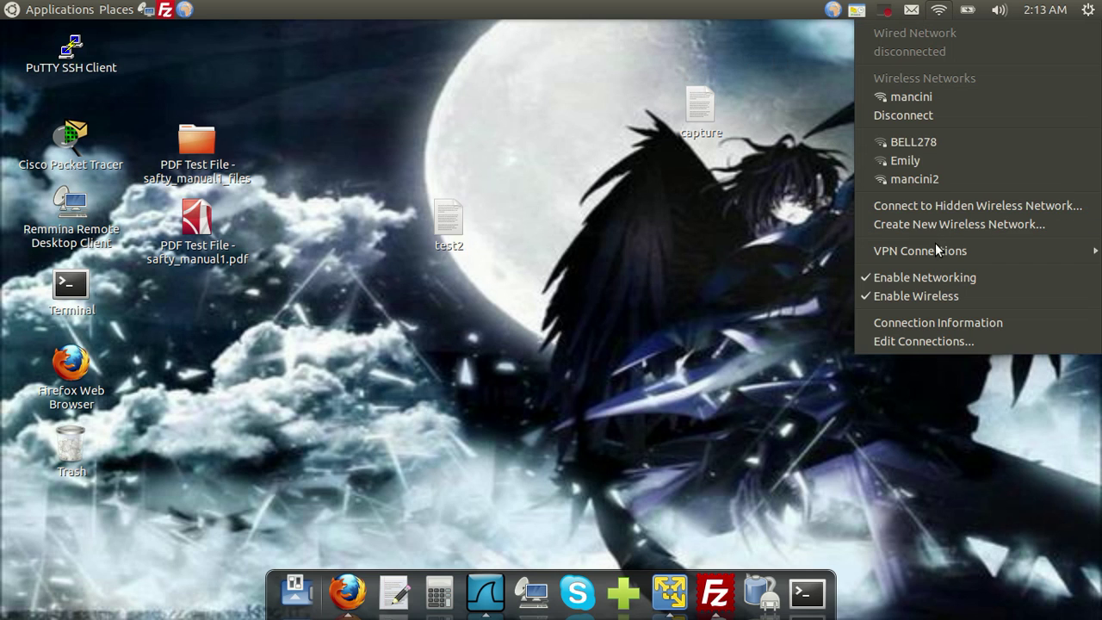
mouse_move(938, 250)
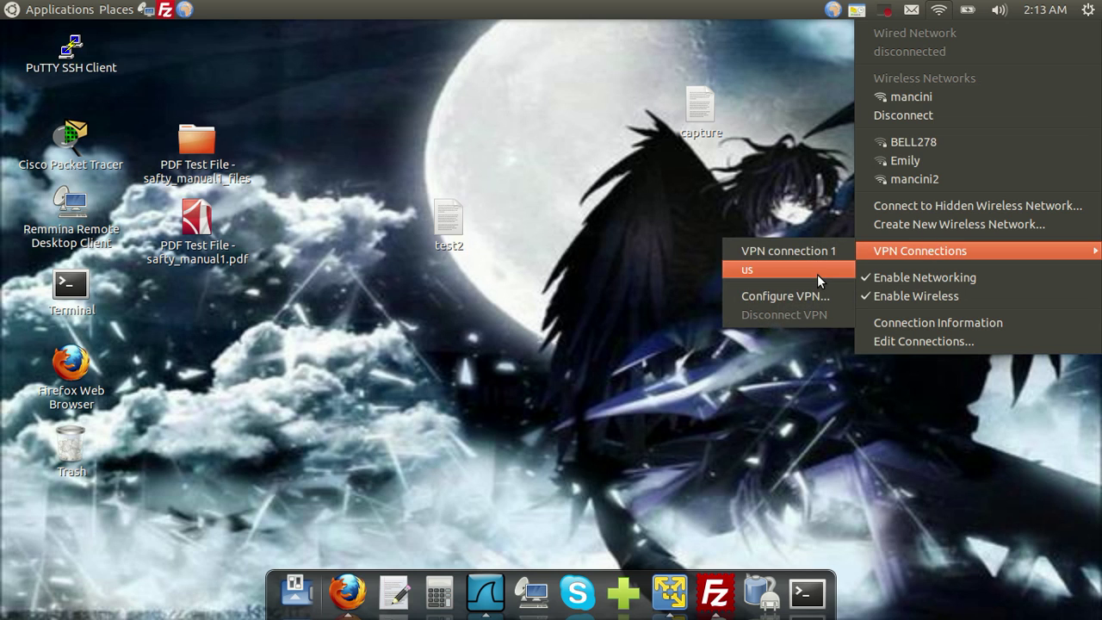
click(814, 274)
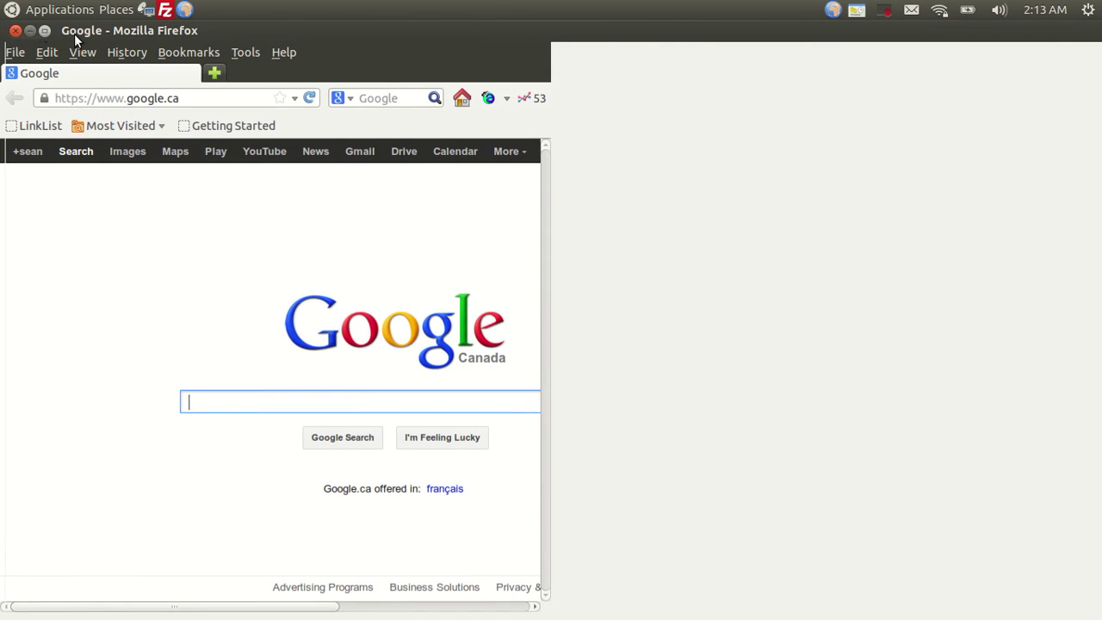
Maximize the Firefox window, minimize it out of the way, and launch the Epiphany Web Browser
double_click(74, 34)
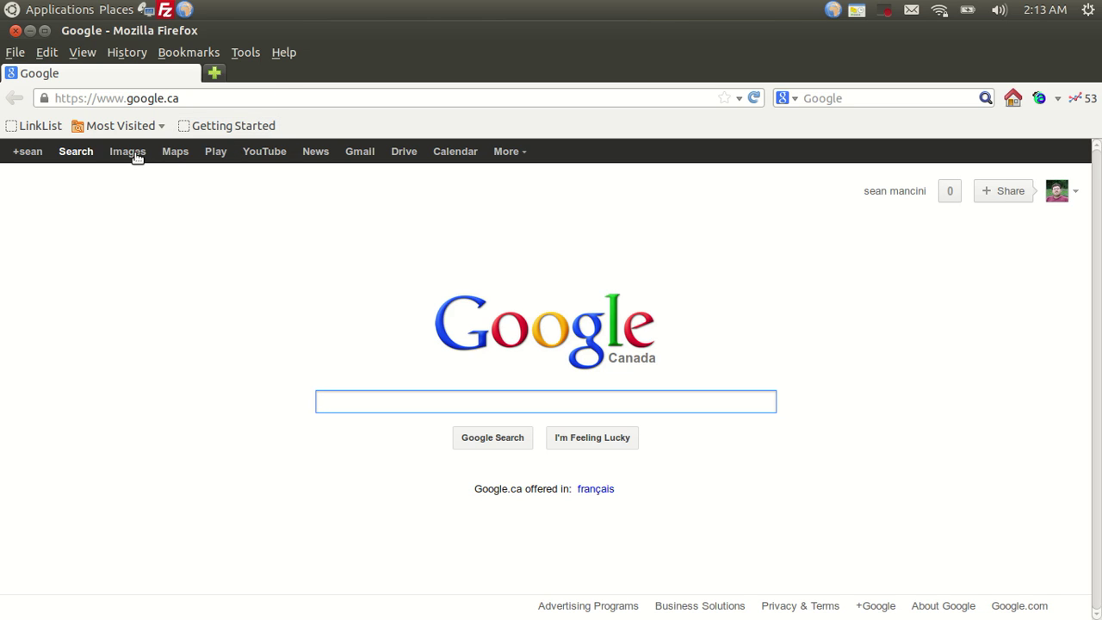
click(34, 26)
click(54, 10)
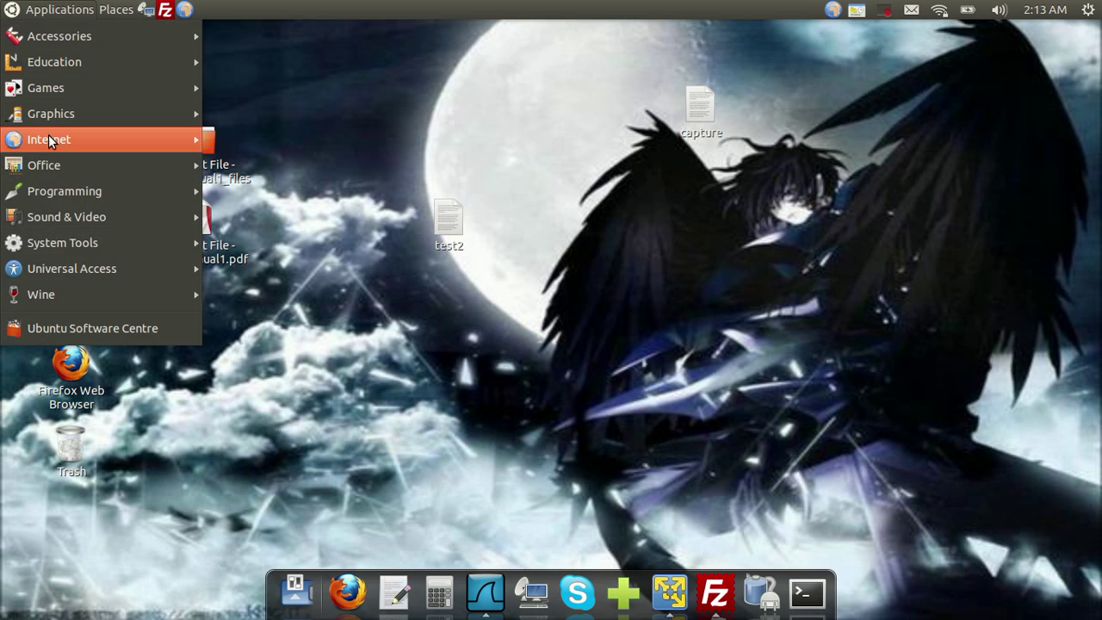
mouse_move(49, 140)
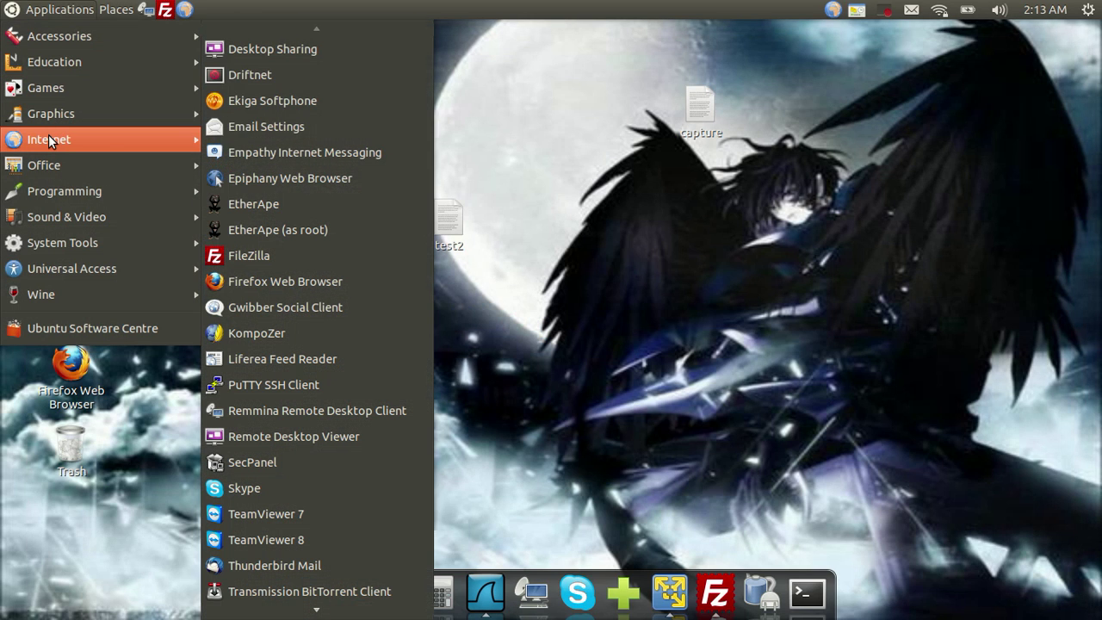
click(315, 177)
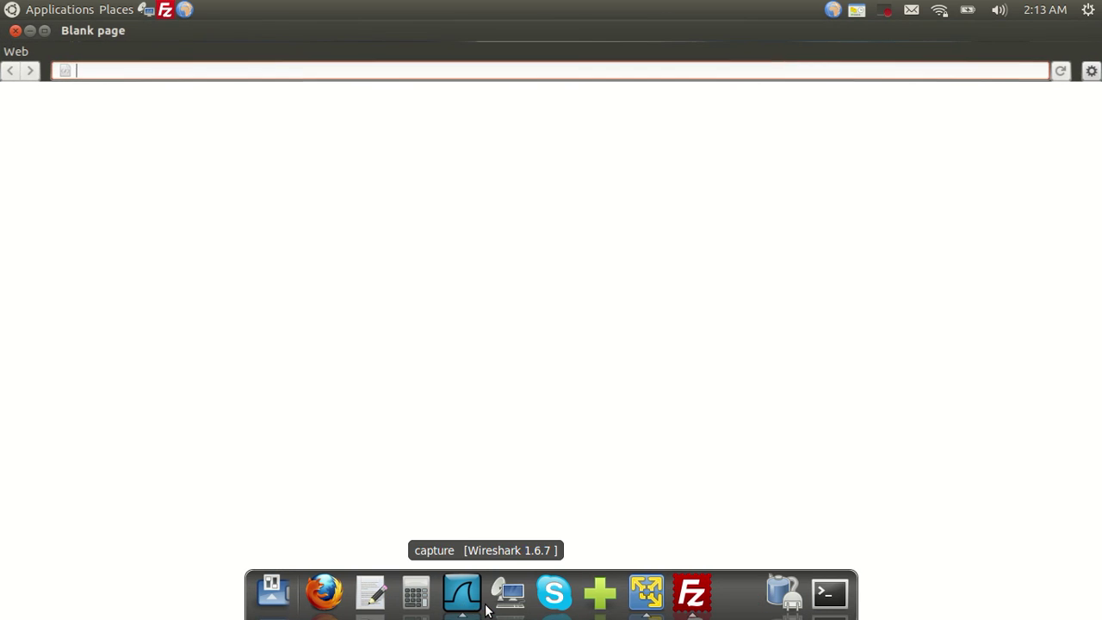
Switch to Wireshark, start a new capture on wlan0 and minimize its window to return to the blank browser page
click(478, 606)
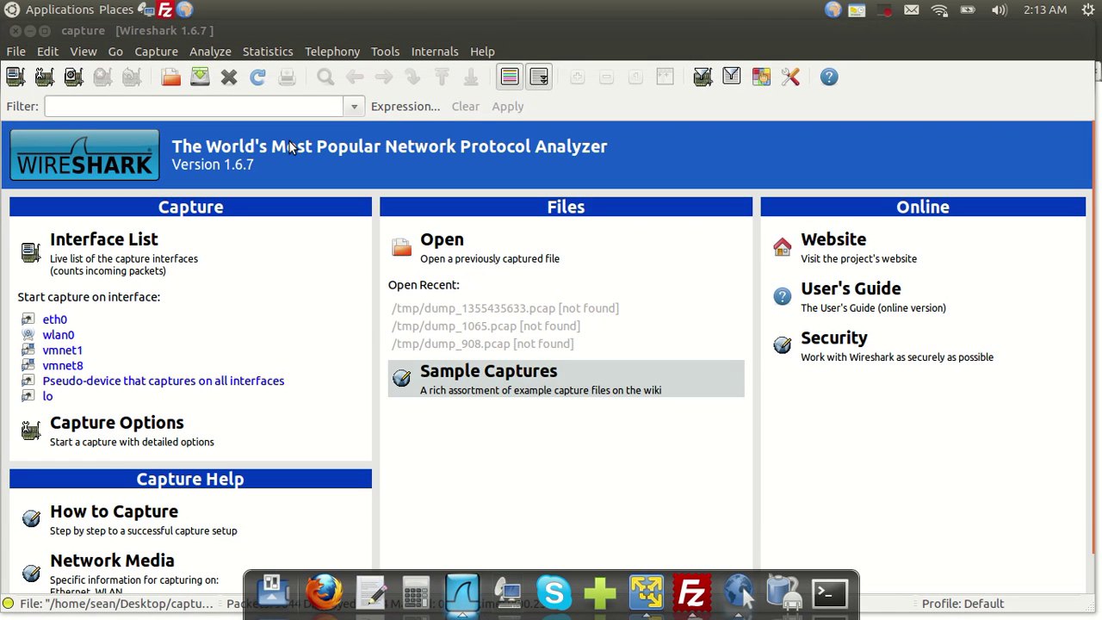
click(158, 52)
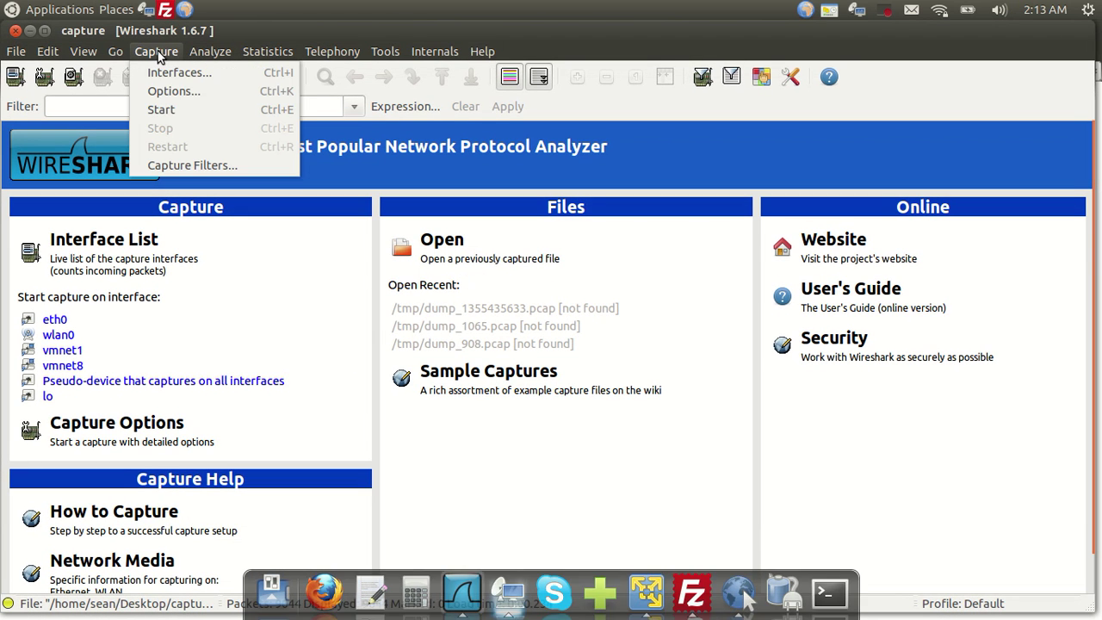
click(161, 109)
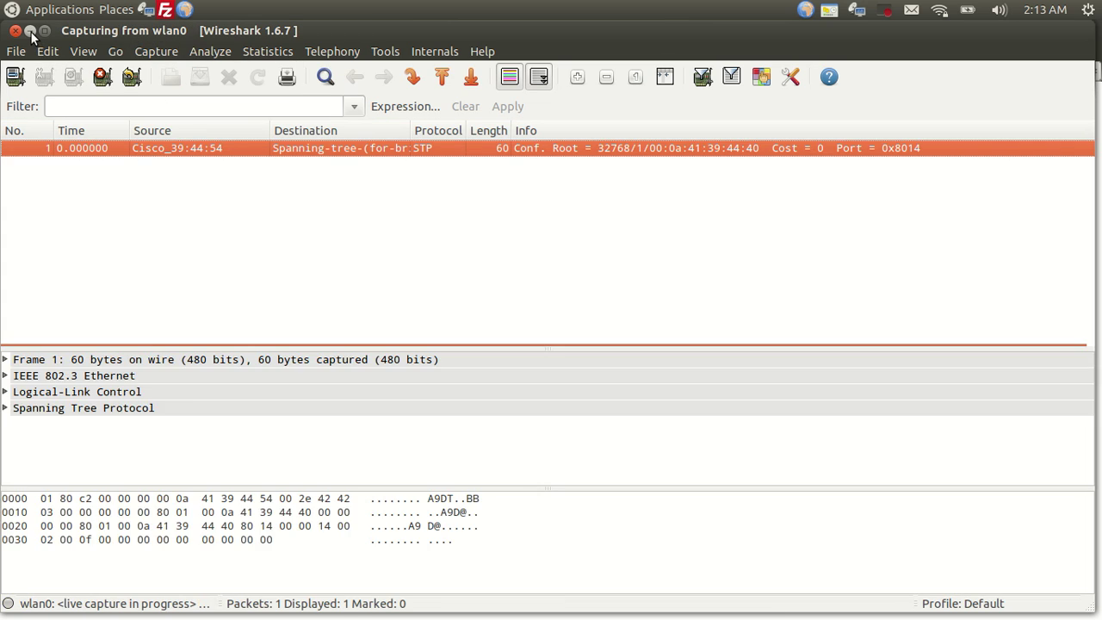
click(30, 30)
click(187, 205)
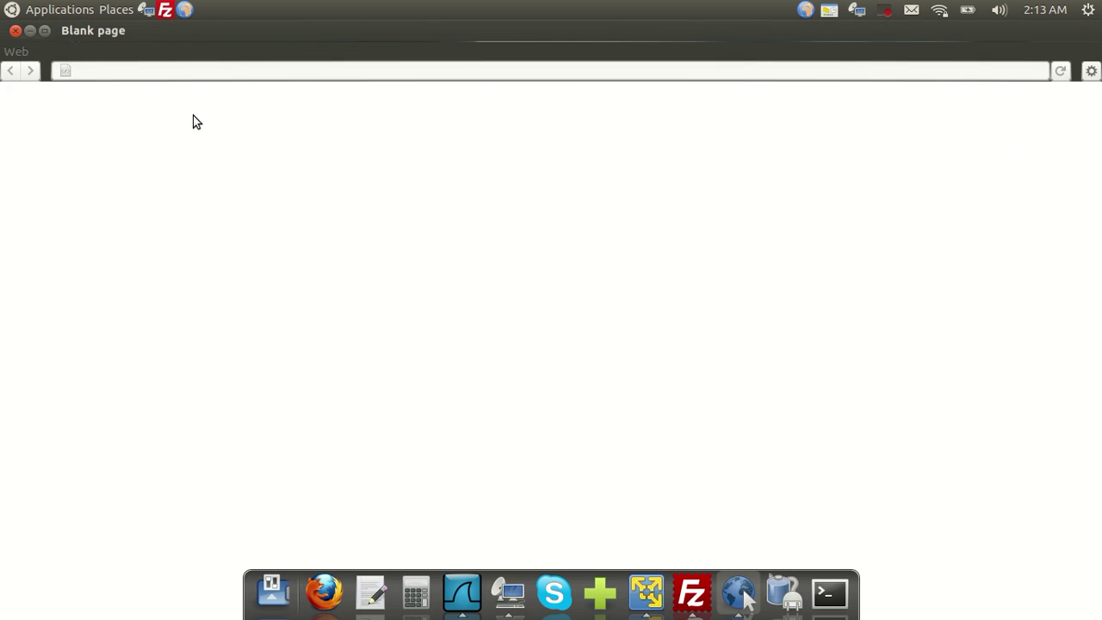
Go to Google in the browser and run an image search for "ford"
click(185, 73)
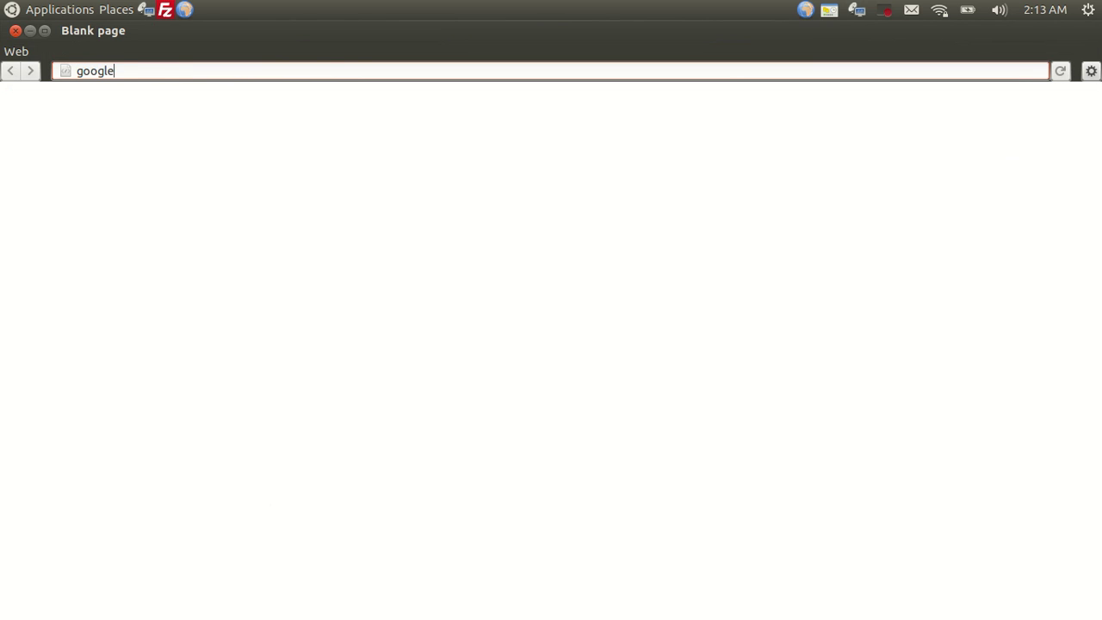
key(Return)
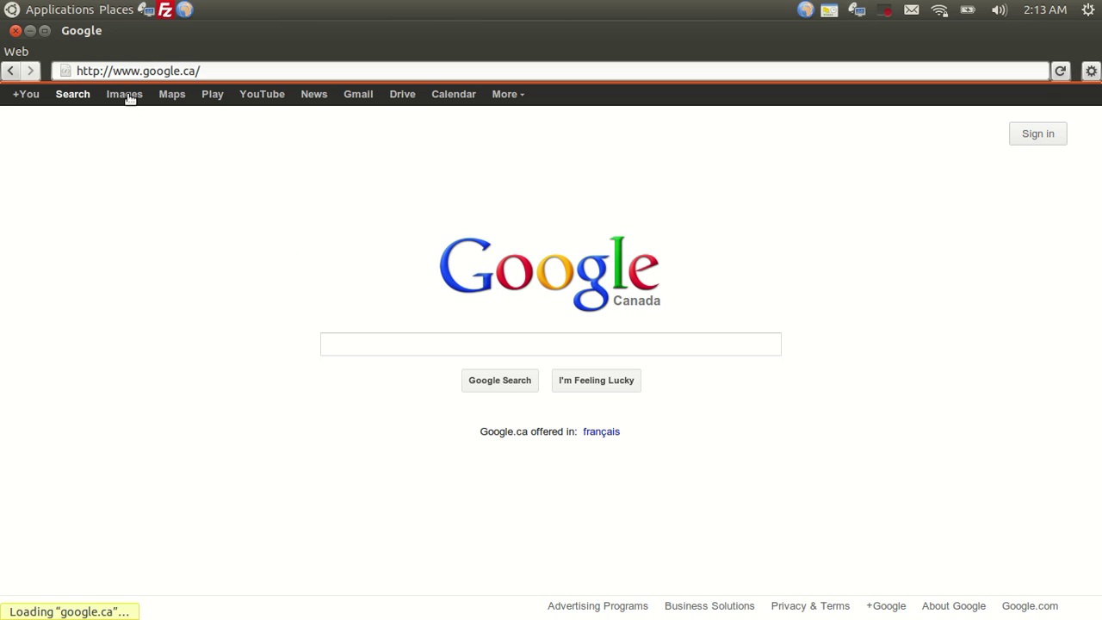
click(126, 95)
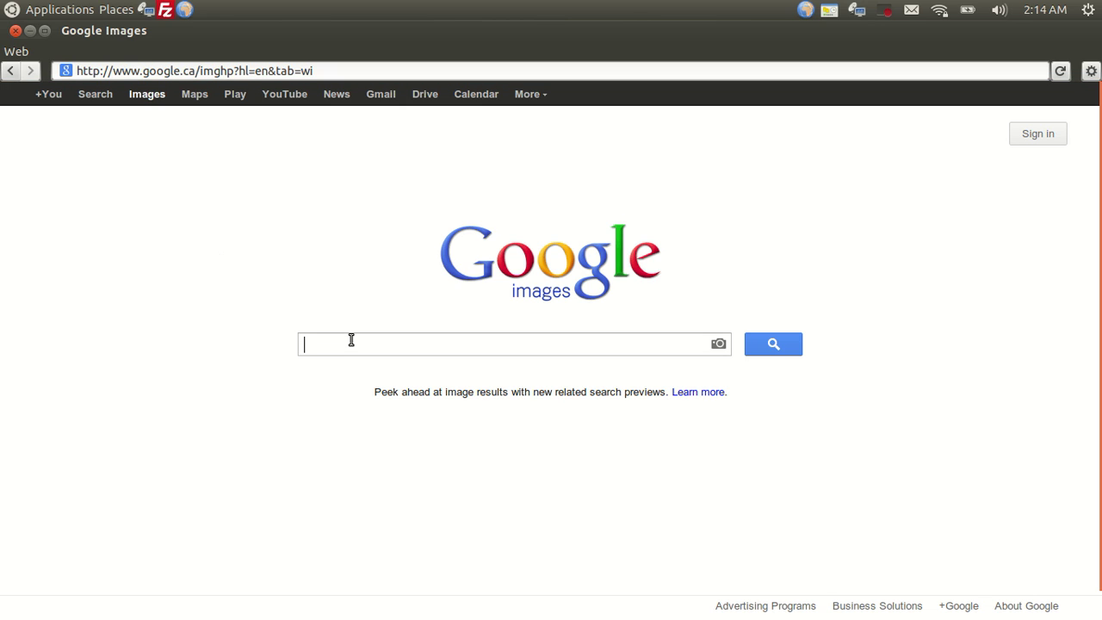
text(ford)
key(Return)
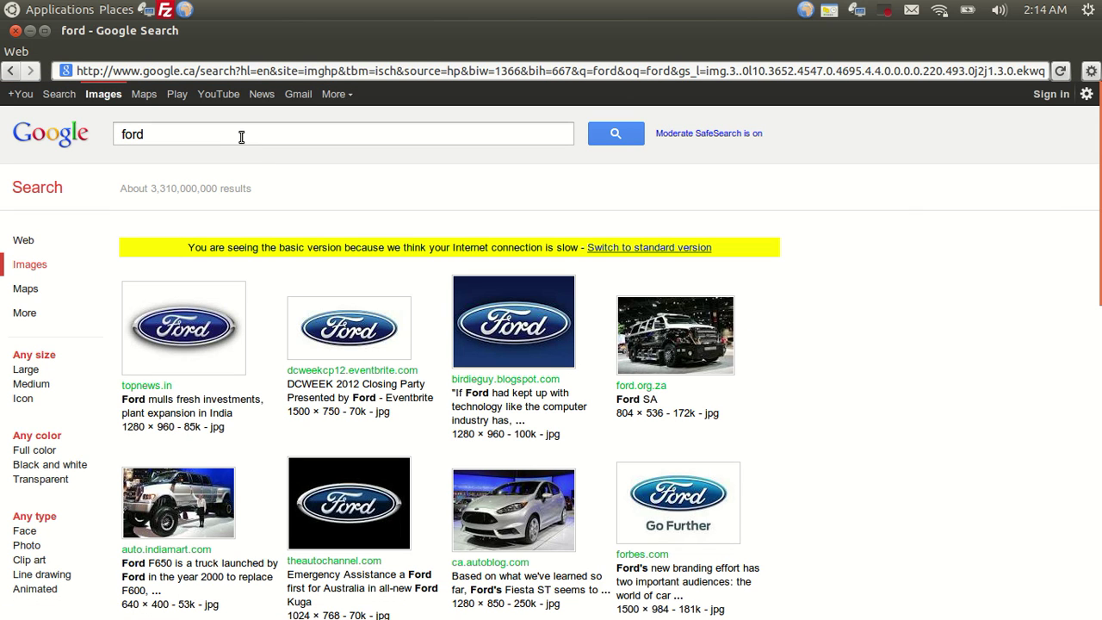
Run Google image searches for "linux" and for "security"
double_click(126, 125)
text(linux)
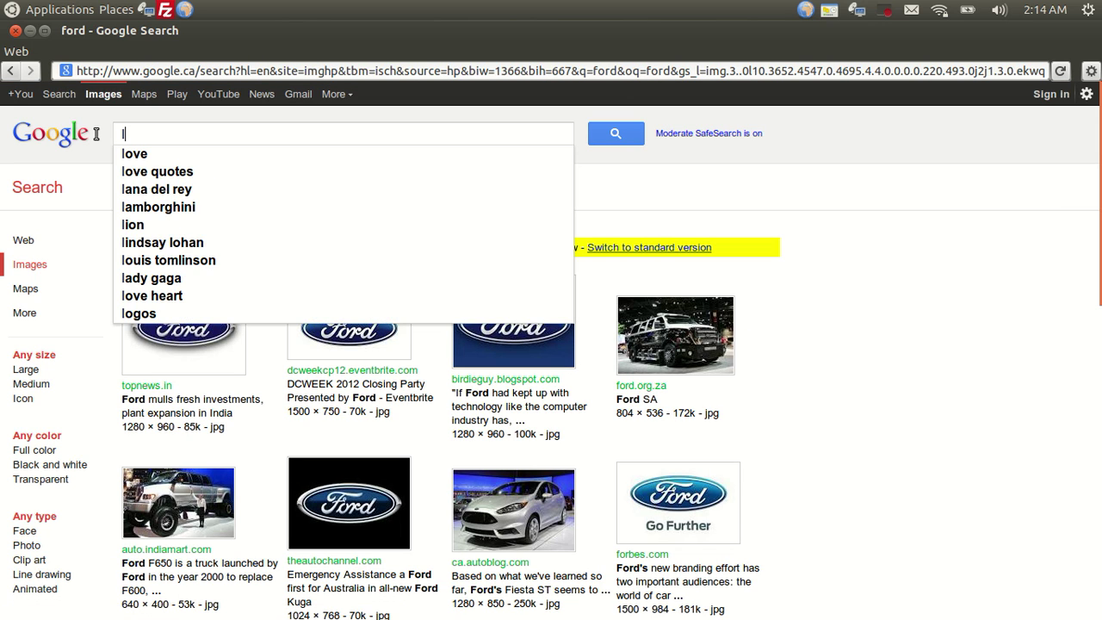
key(Return)
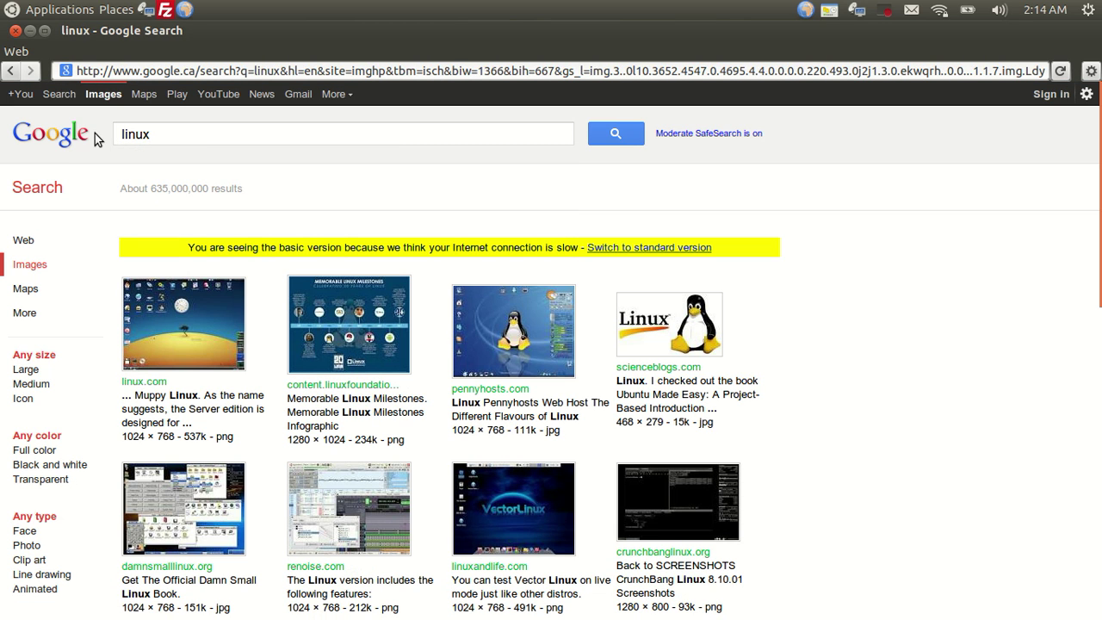
click(172, 134)
key(BackSpace)
key(BackSpace)
key(BackSpace)
key(BackSpace)
text(security)
key(Return)
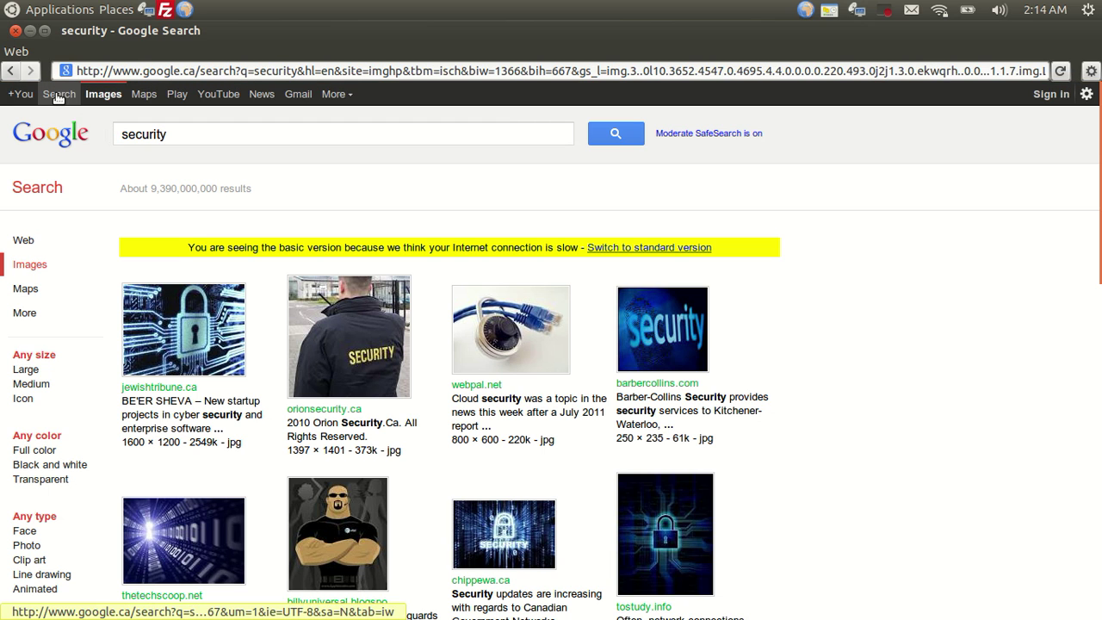
Switch to the web results for "security" and open the Wikipedia article Security
click(57, 97)
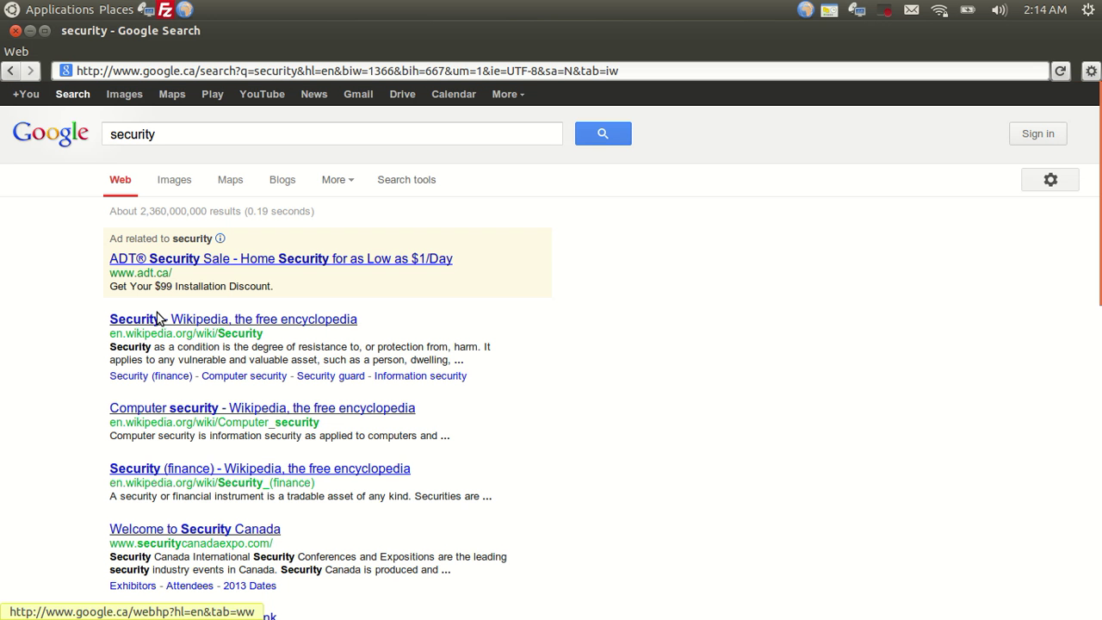
click(159, 319)
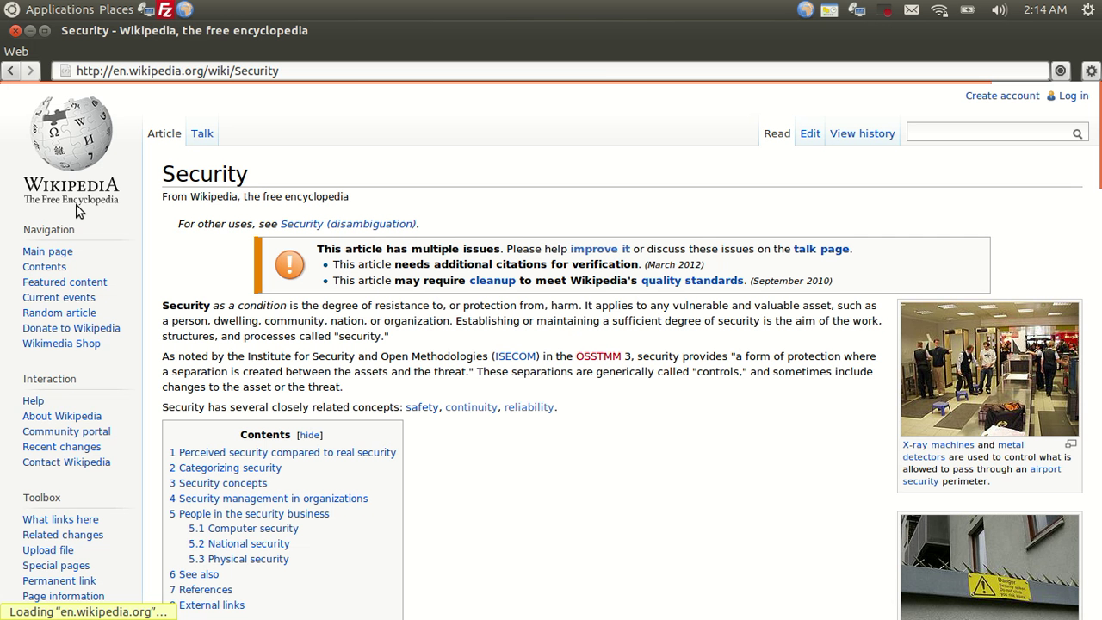
Close the browser, download the remote file test to the local Desktop folder in FileZilla and minimize FileZilla
click(14, 32)
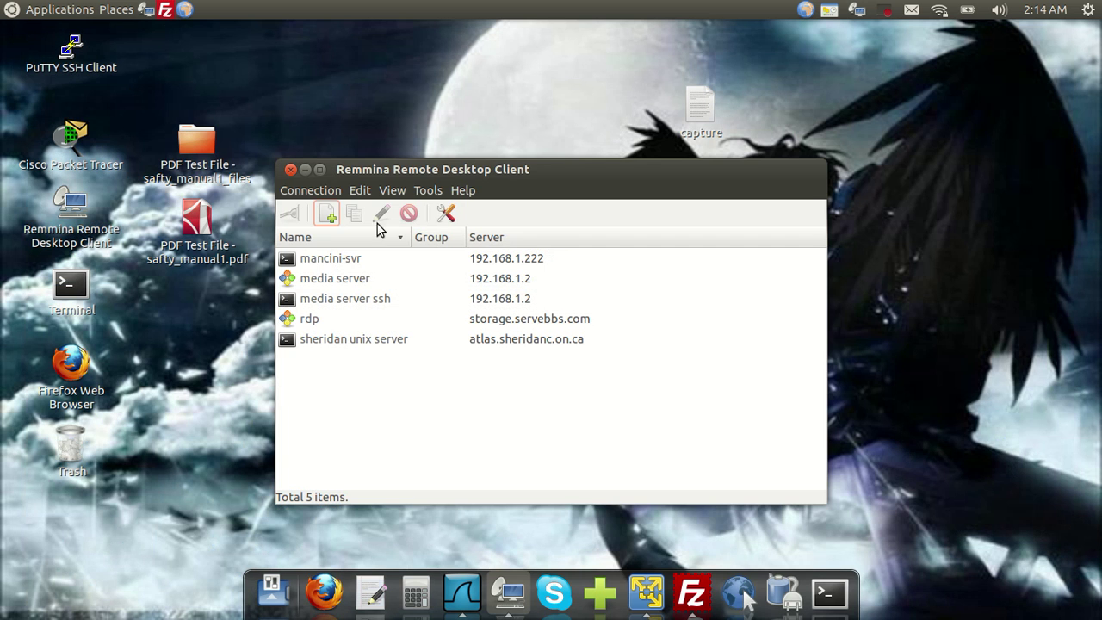
click(694, 592)
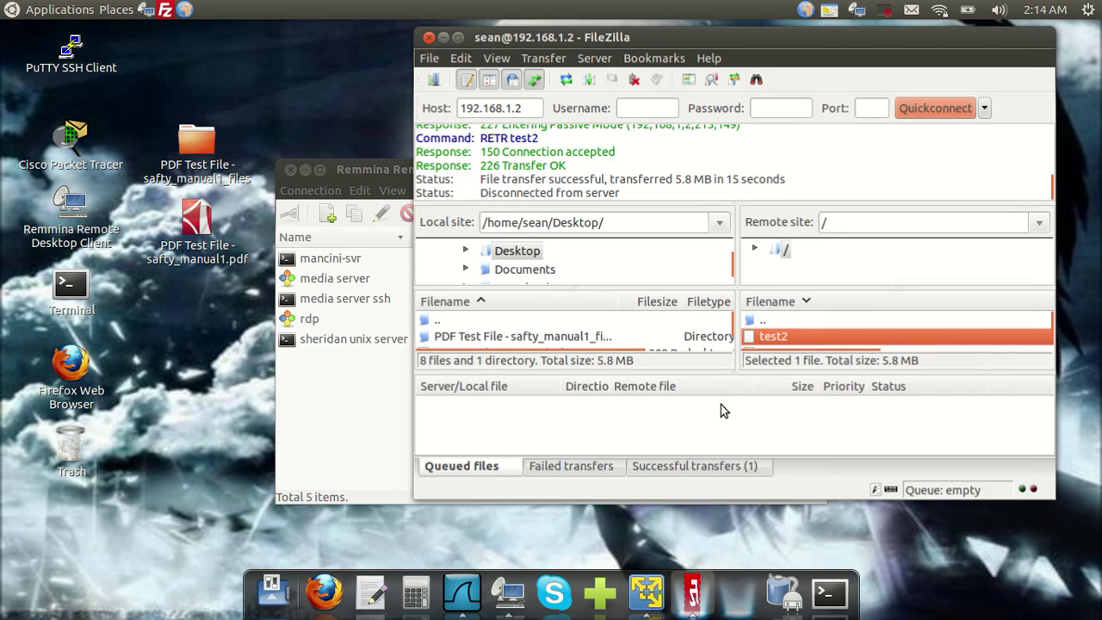
click(818, 349)
drag(792, 338, 308, 112)
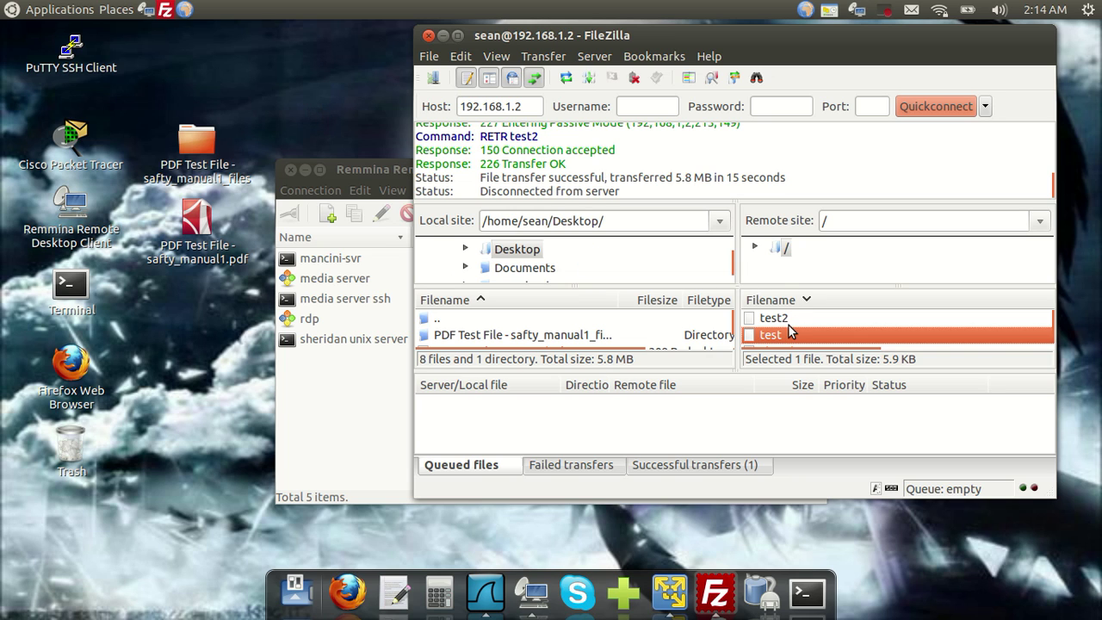
drag(521, 252, 520, 255)
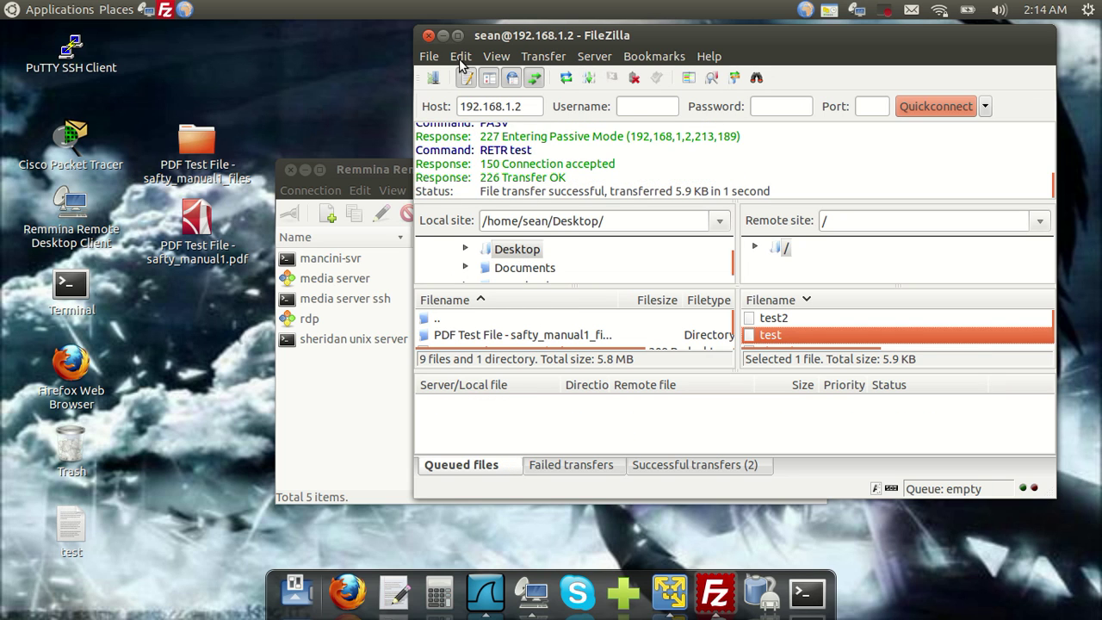
click(443, 37)
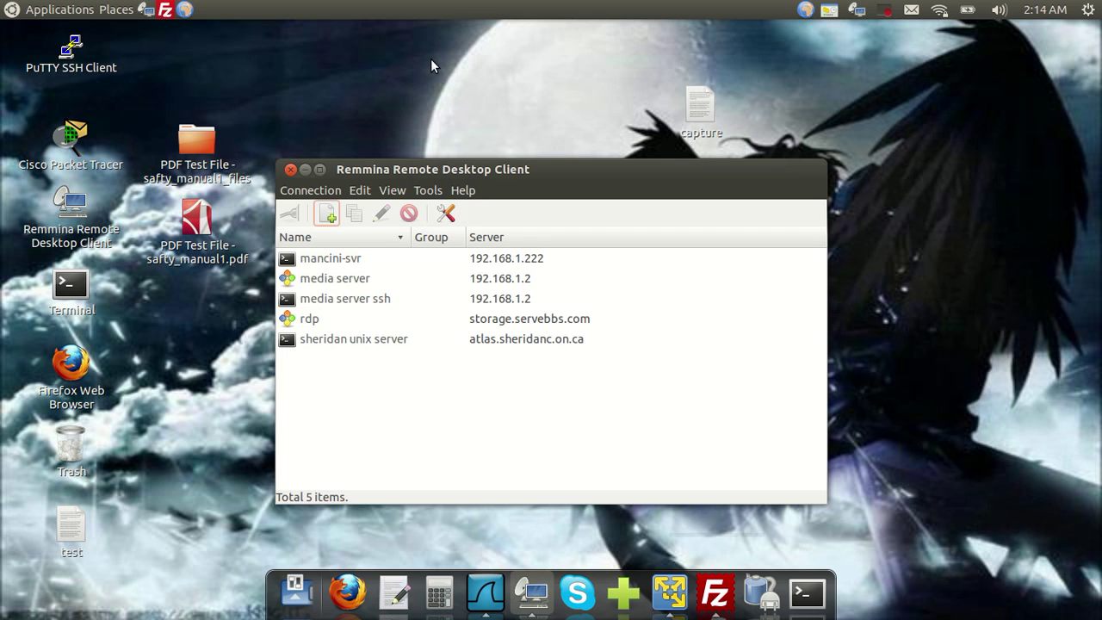
Switch to Wireshark and stop the live capture on wlan0
click(485, 592)
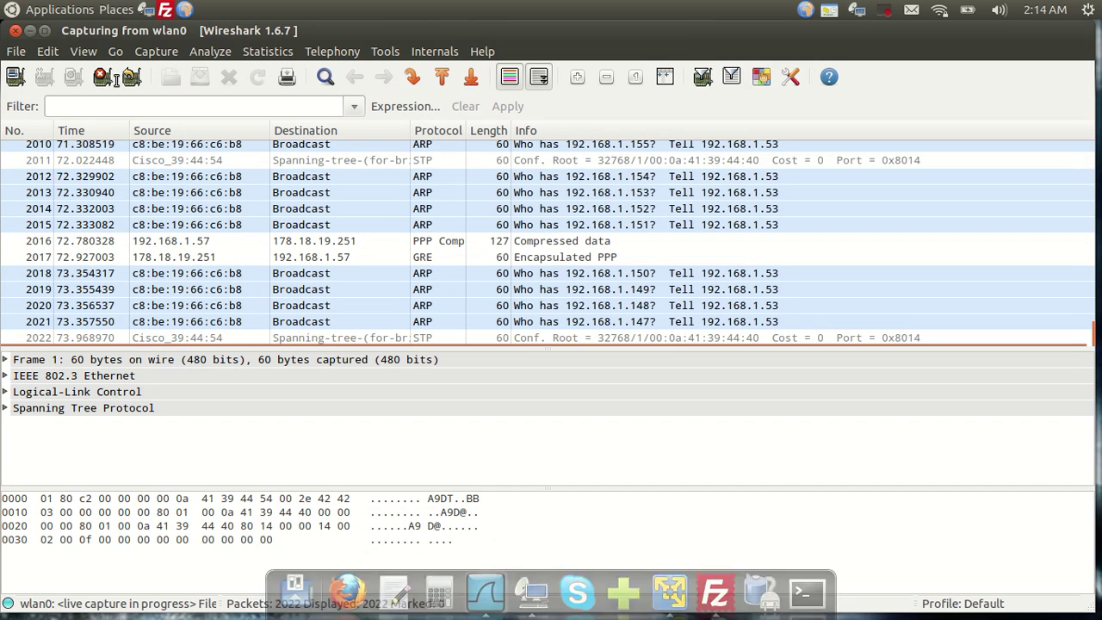
click(170, 53)
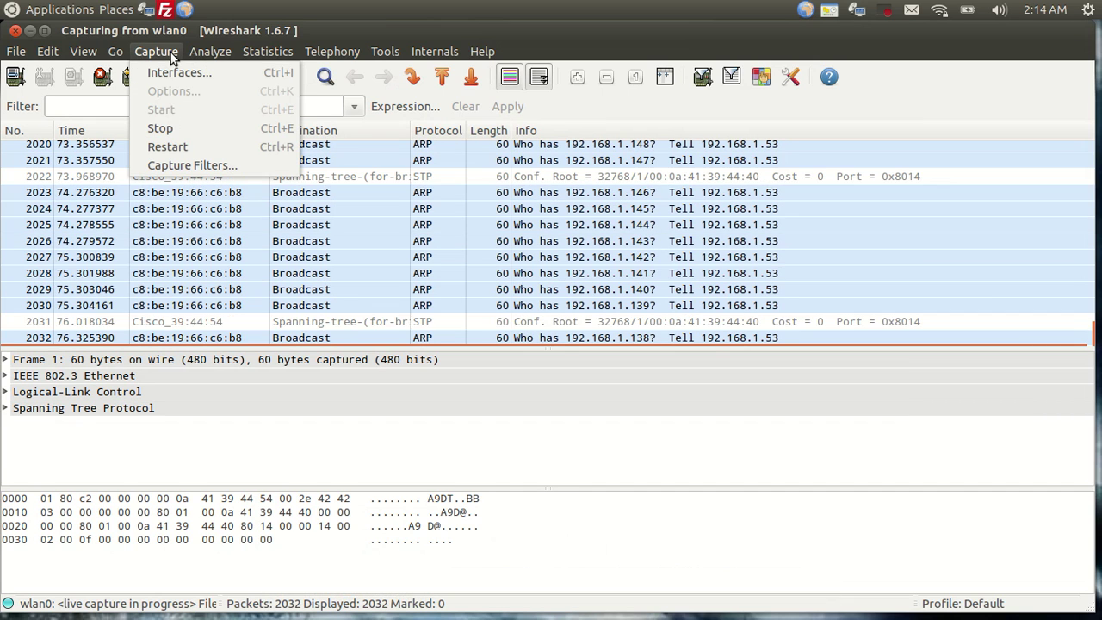
click(160, 129)
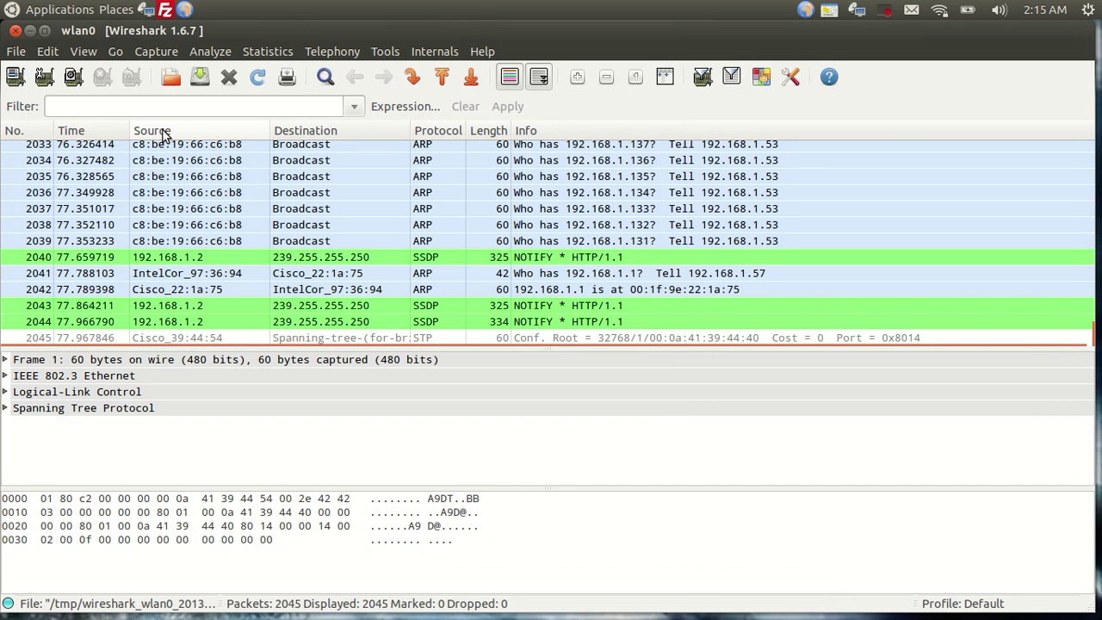
Sort the captured packets by protocol in reverse alphabetical order
click(173, 198)
scroll(174, 198, up, 8)
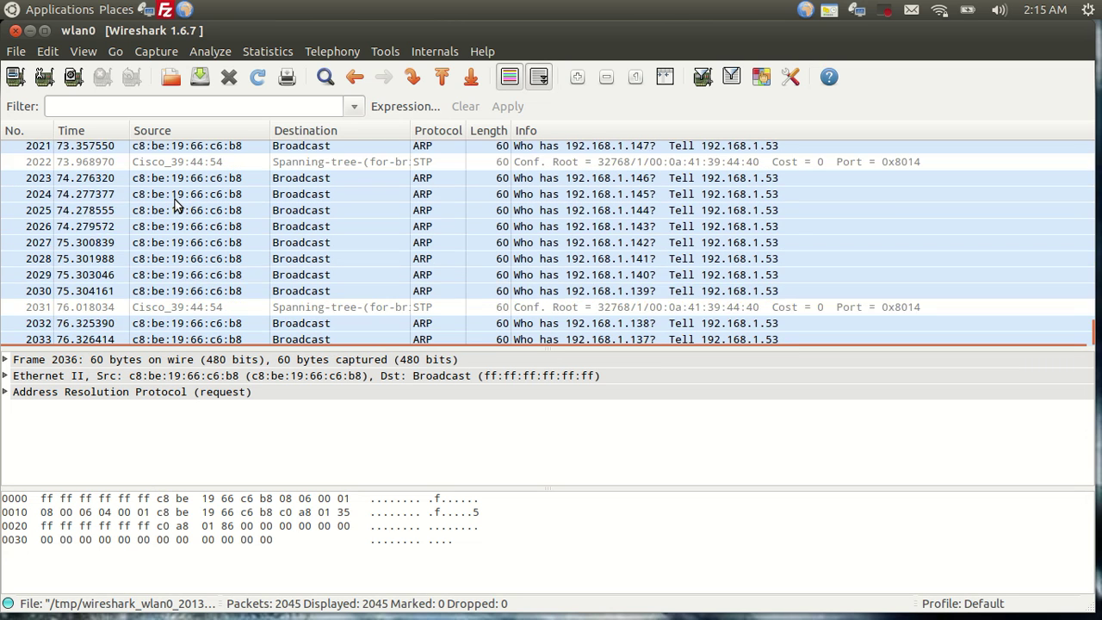
click(417, 130)
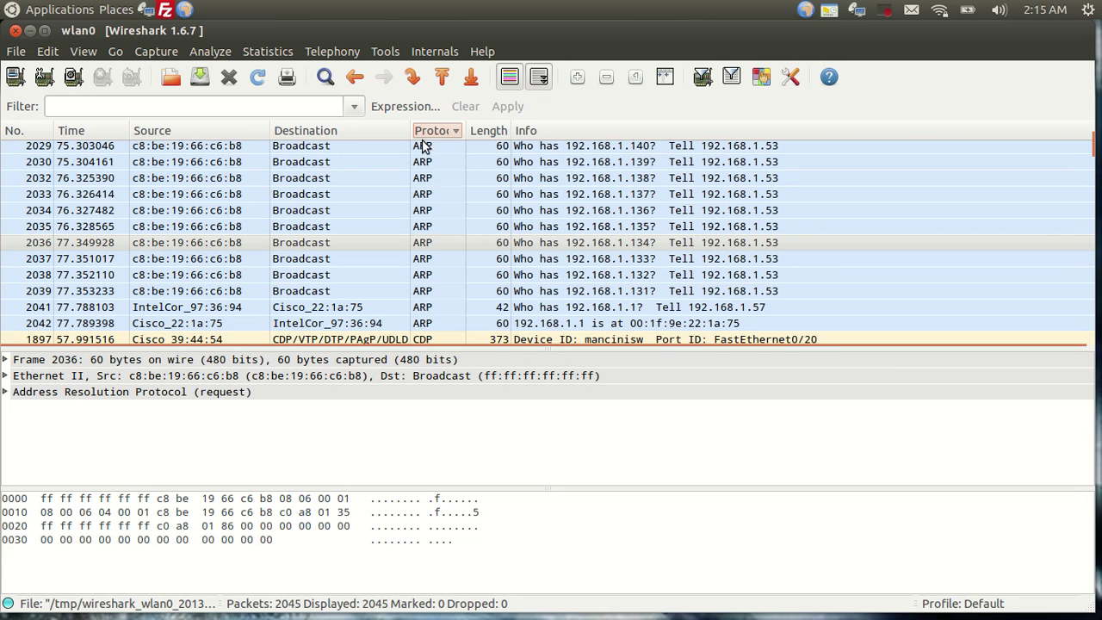
click(430, 132)
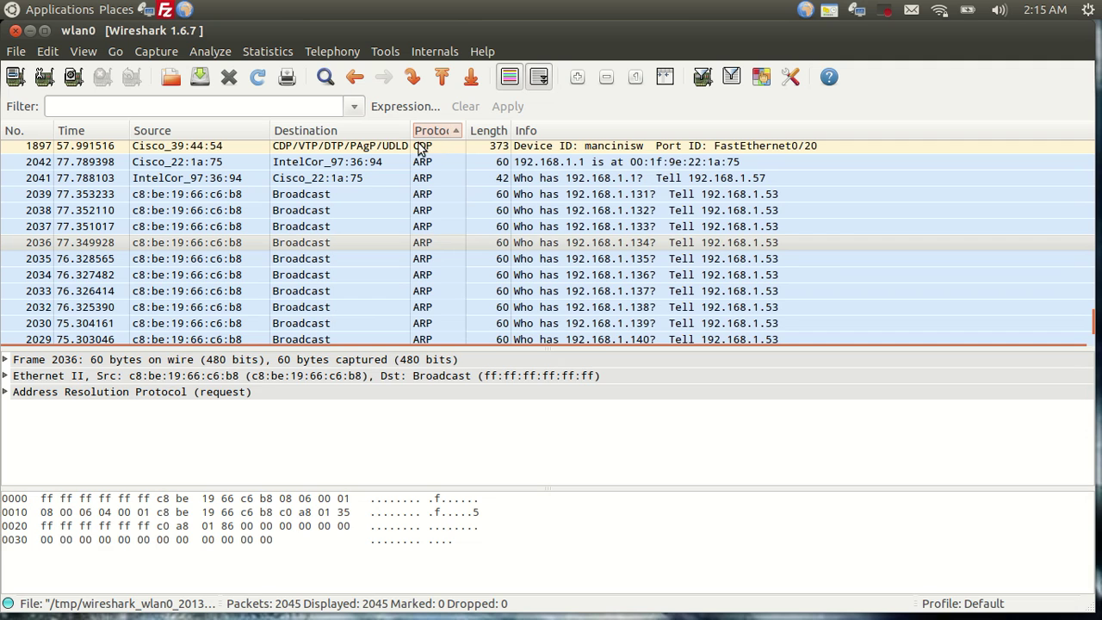
Examine the FTP and GRE packets in the sorted list and inspect a GRE packet's details
scroll(407, 147, up, 10)
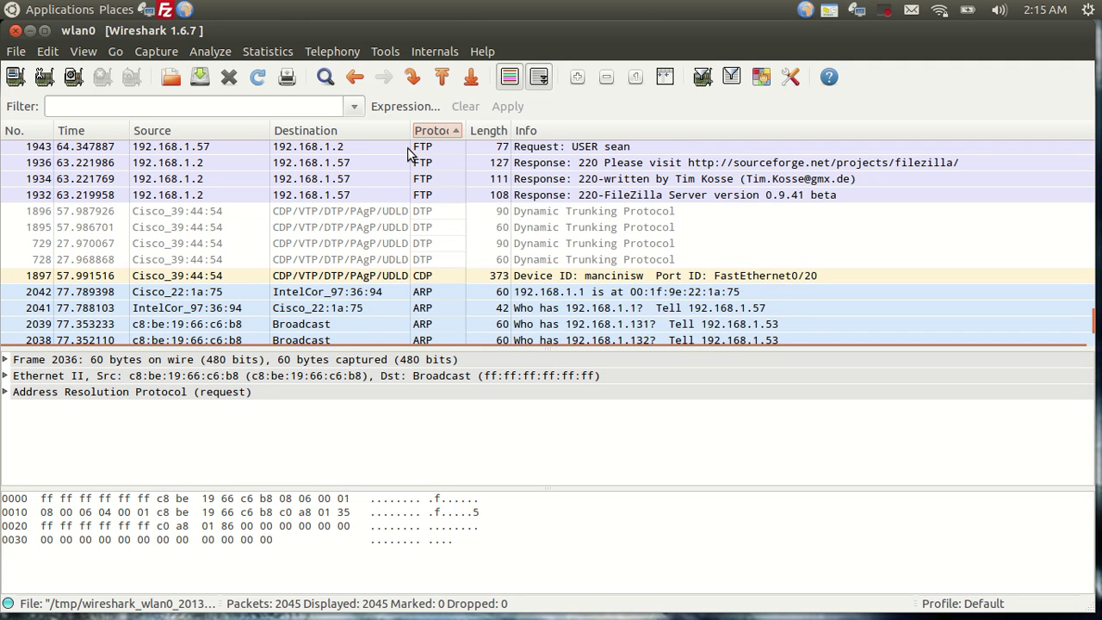
scroll(407, 153, up, 15)
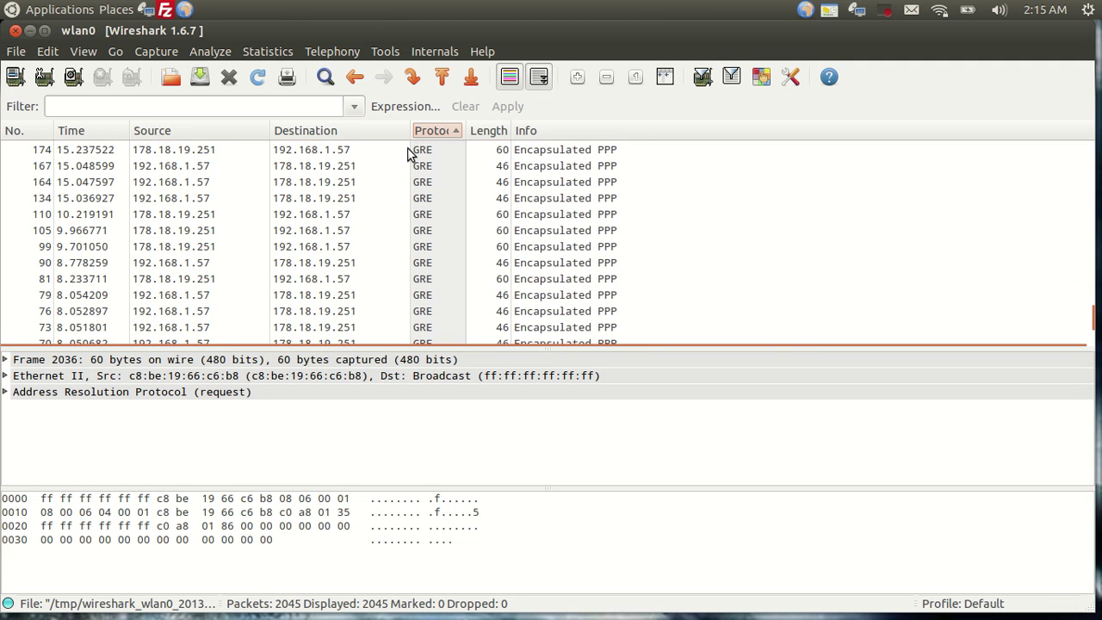
scroll(407, 153, up, 15)
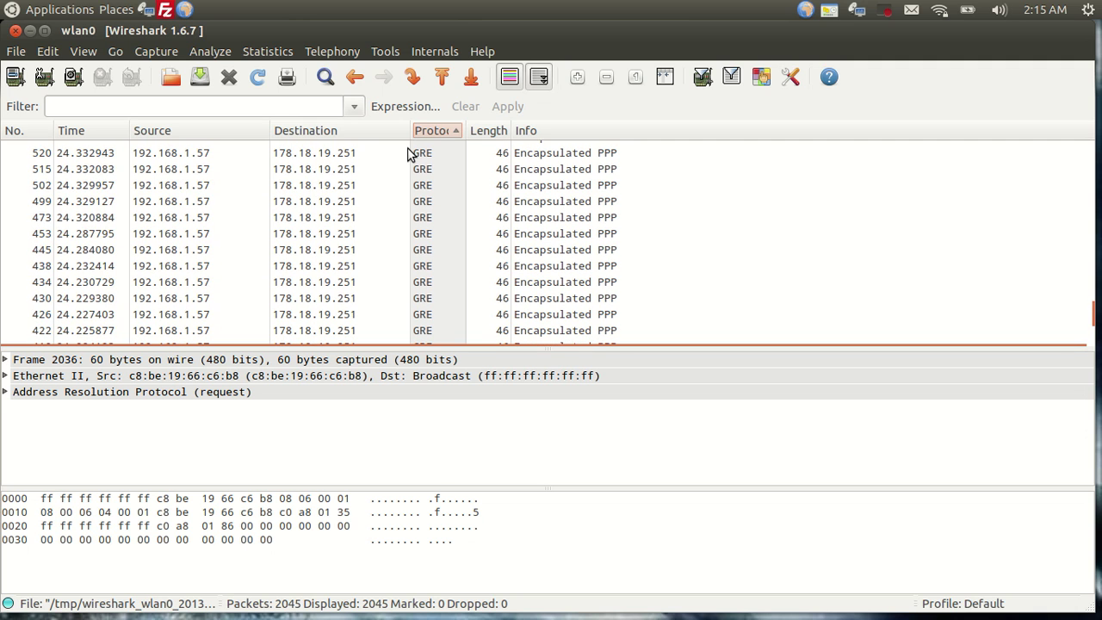
scroll(407, 153, up, 10)
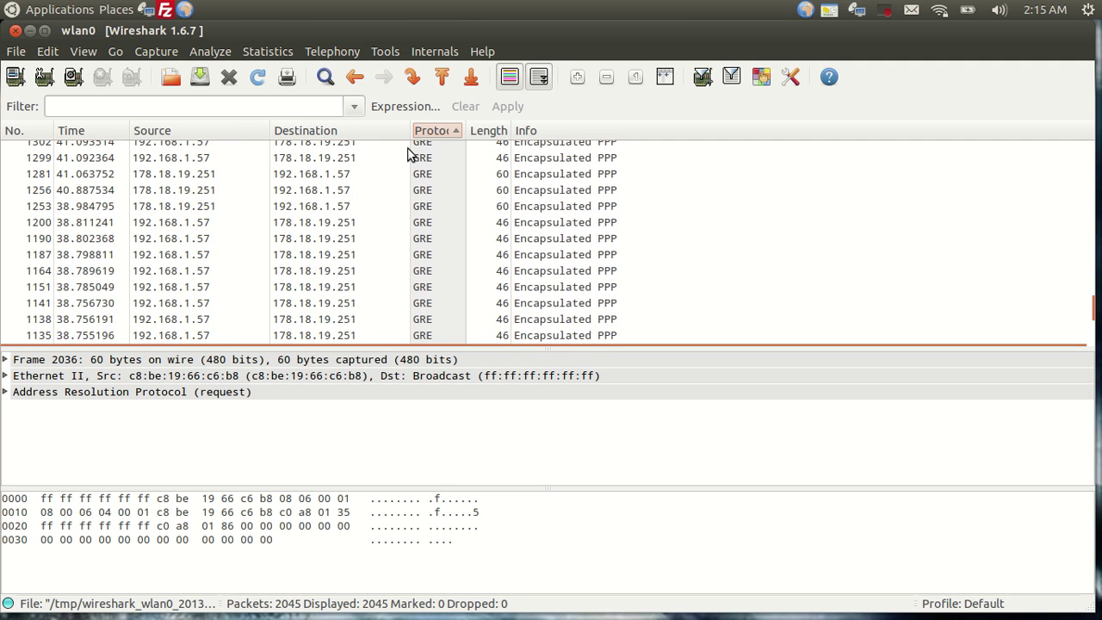
click(525, 229)
scroll(525, 231, up, 12)
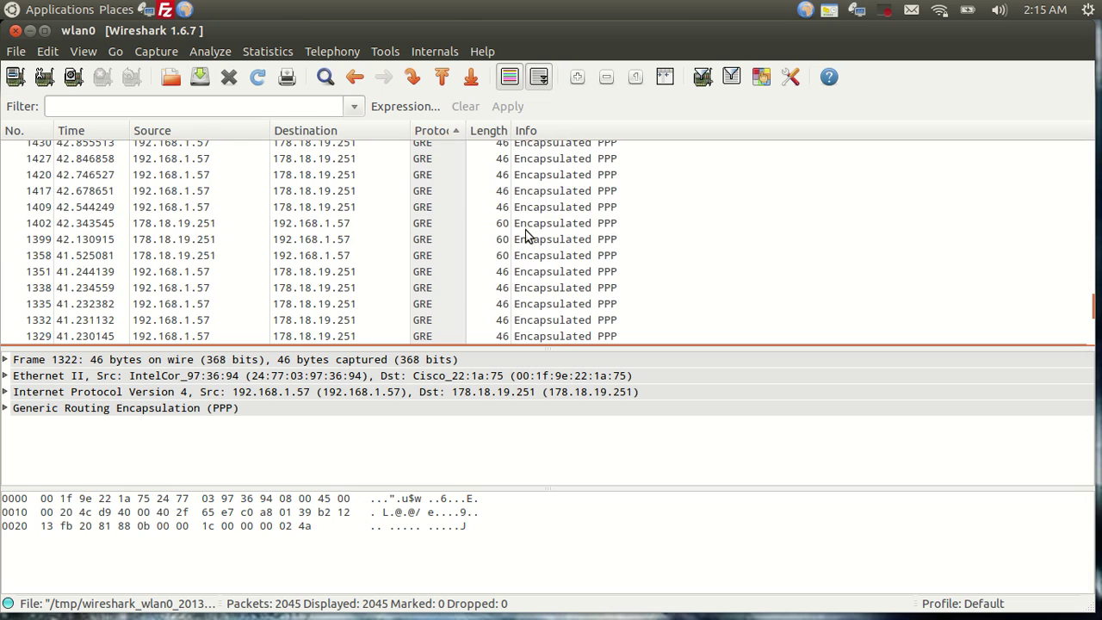
Widen the Protocol column to show its full heading and select PPP Comp packet 26
scroll(525, 232, up, 10)
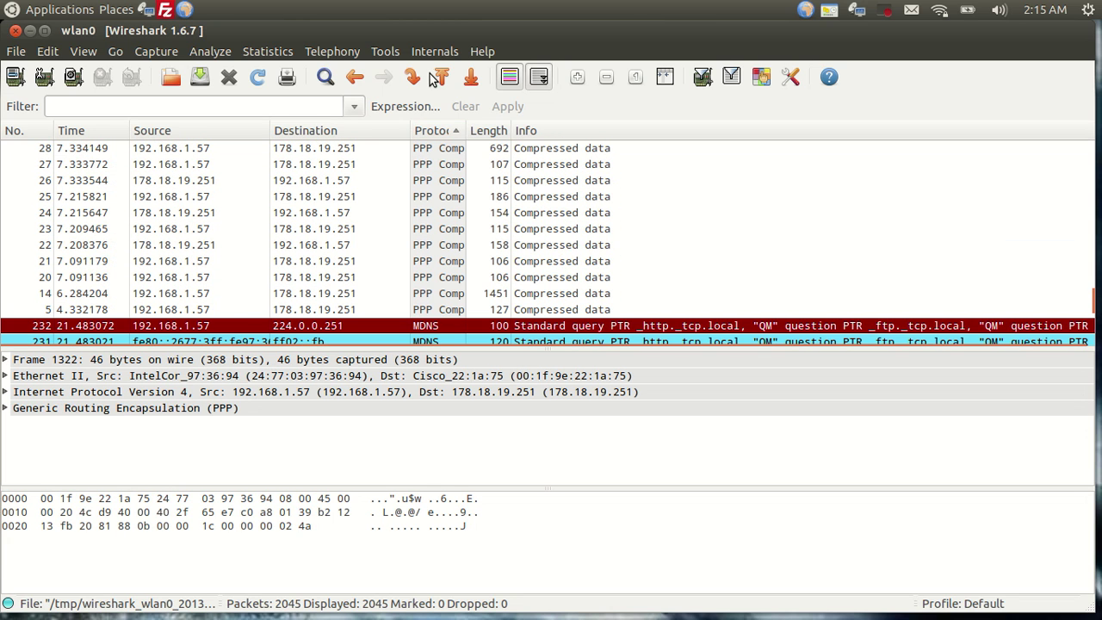
drag(463, 128, 507, 128)
click(577, 185)
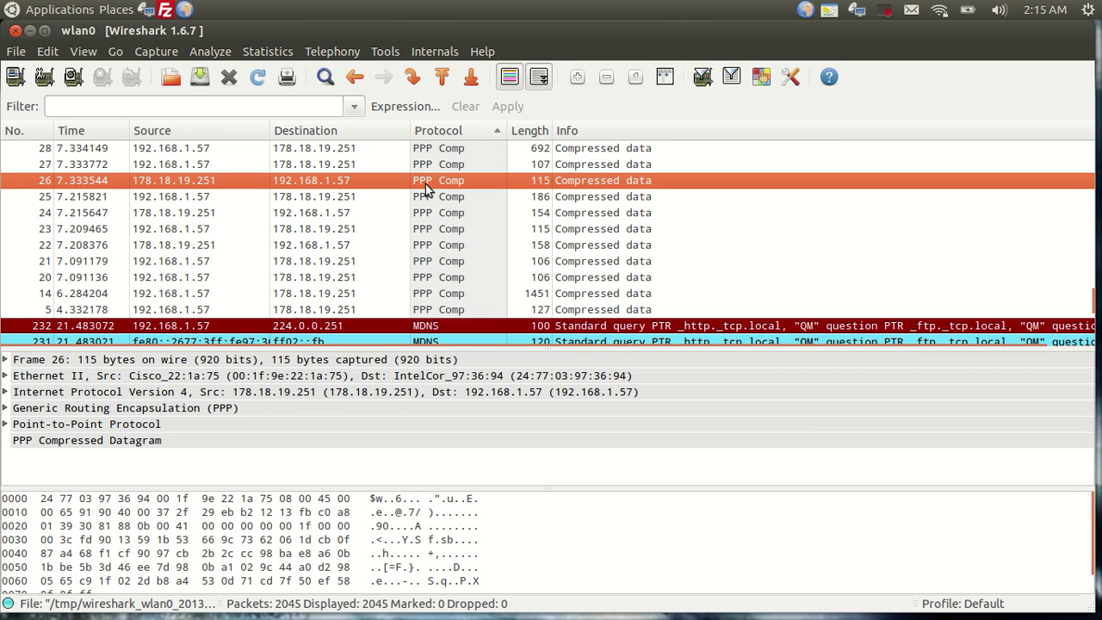
Return to the GRE packets and inspect the details of encapsulated PPP packet 1138
scroll(426, 190, up, 3)
scroll(426, 189, down, 10)
scroll(426, 189, down, 8)
scroll(426, 189, down, 2)
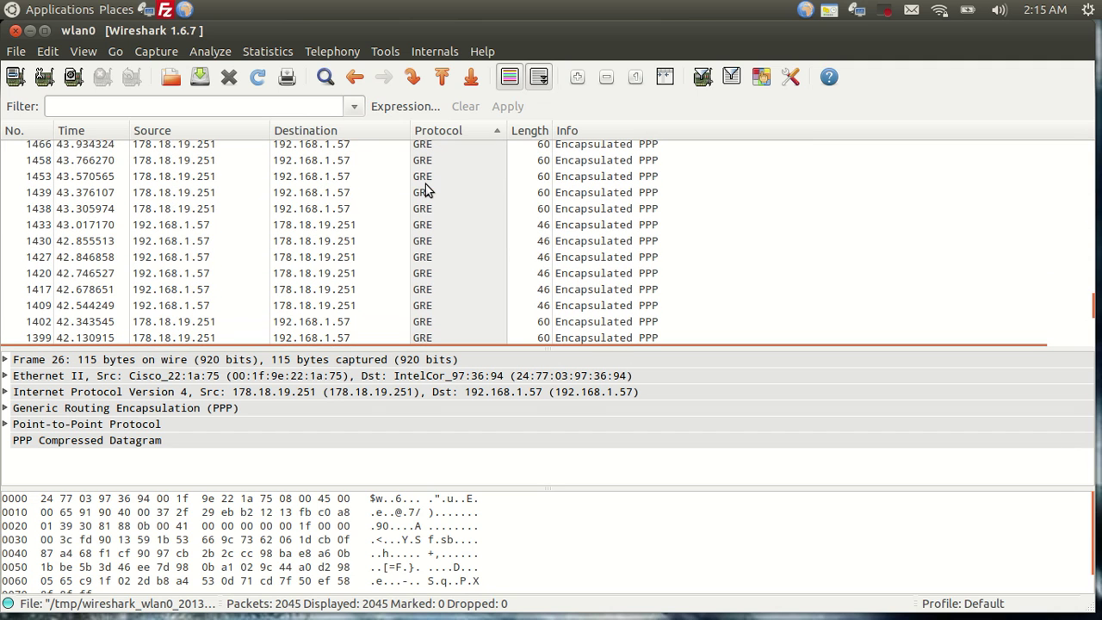
scroll(331, 277, down, 6)
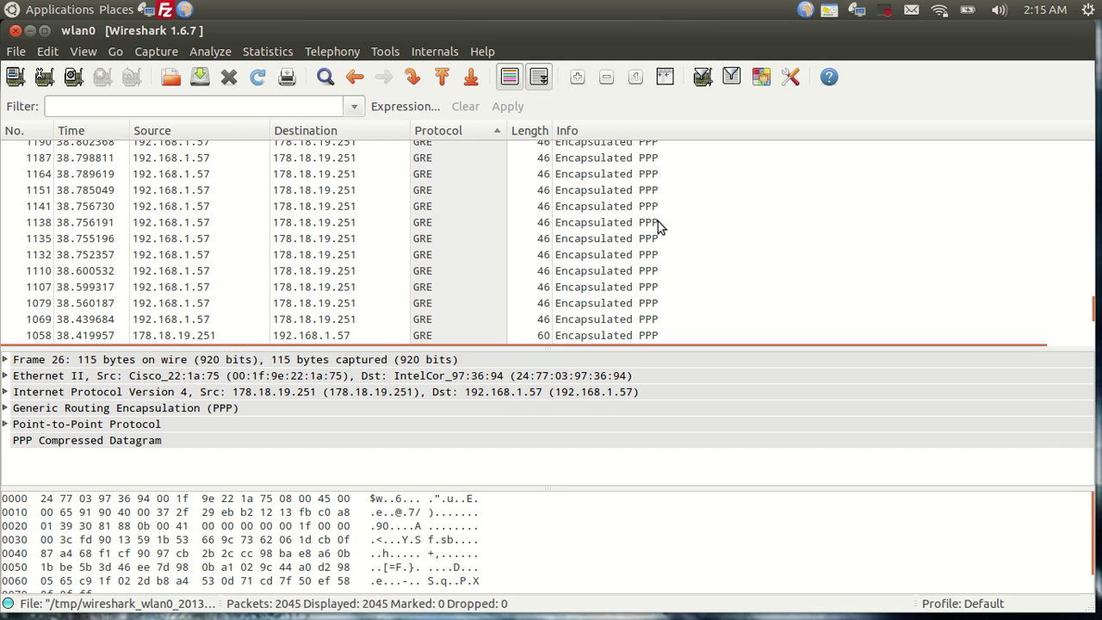
click(610, 221)
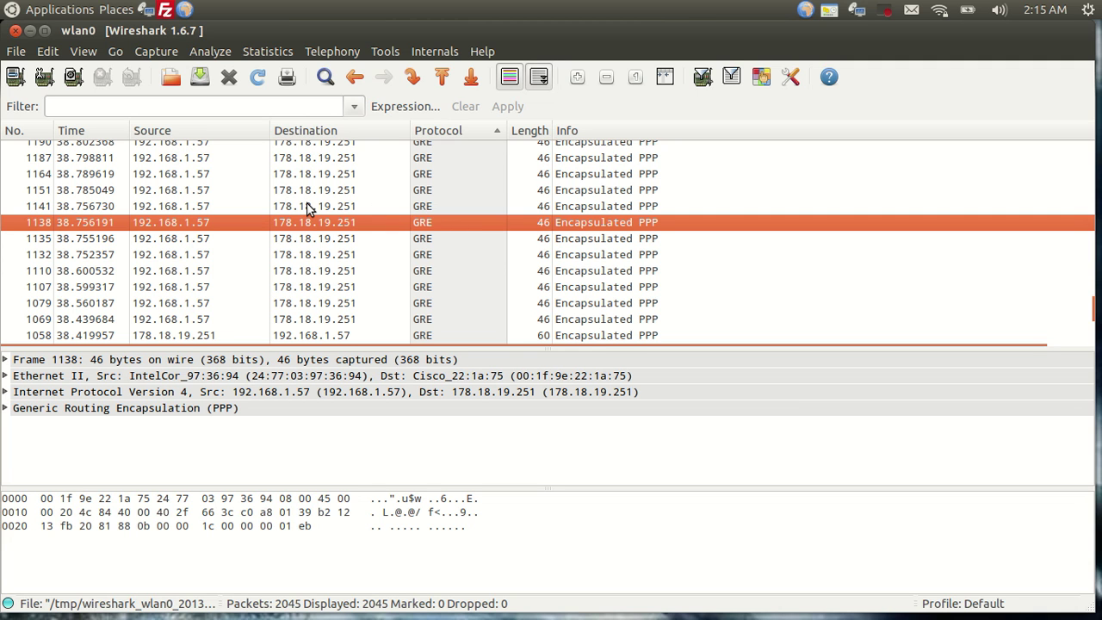
Look through the GRE and PPP Comp packets exchanged with 178.18.19.251 and inspect the contents of packet 370
scroll(306, 207, down, 15)
scroll(308, 208, down, 15)
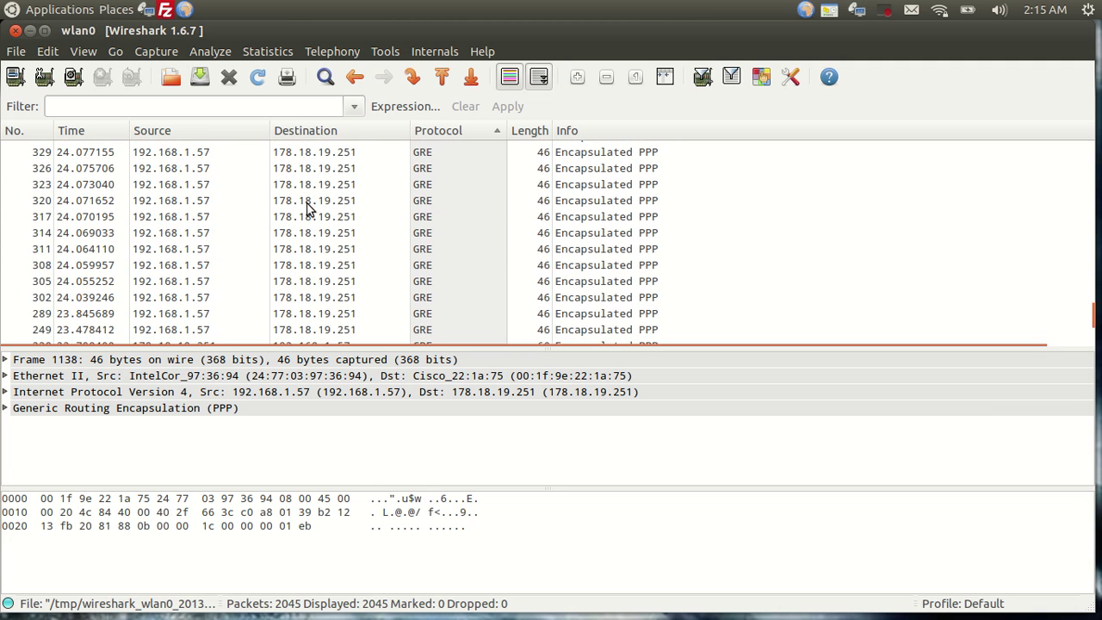
scroll(308, 209, down, 2)
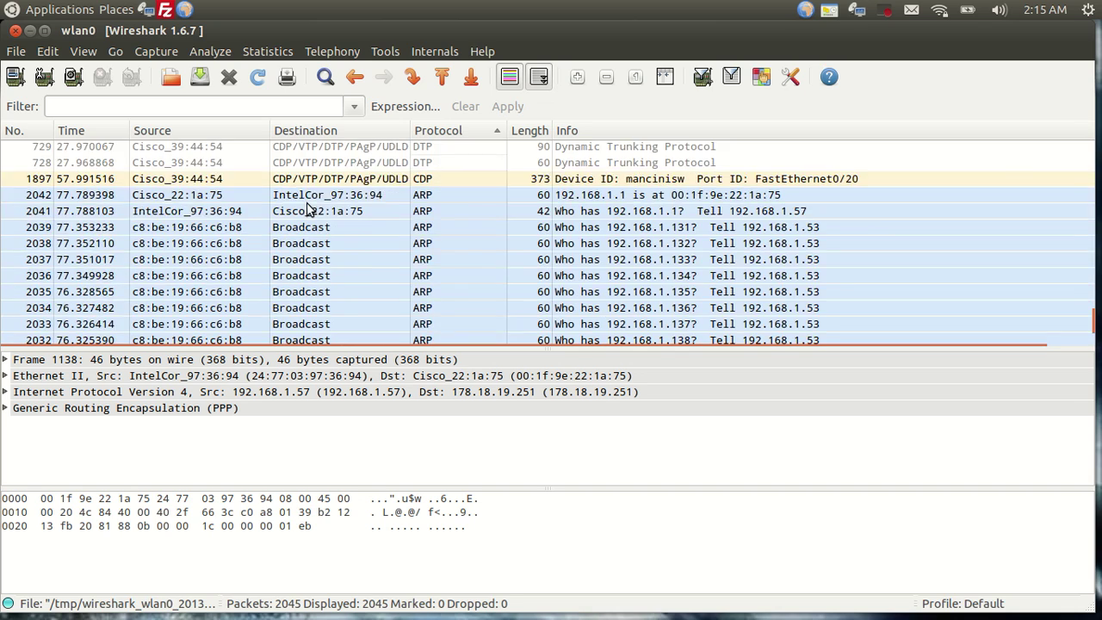
scroll(308, 208, up, 15)
scroll(308, 208, up, 15)
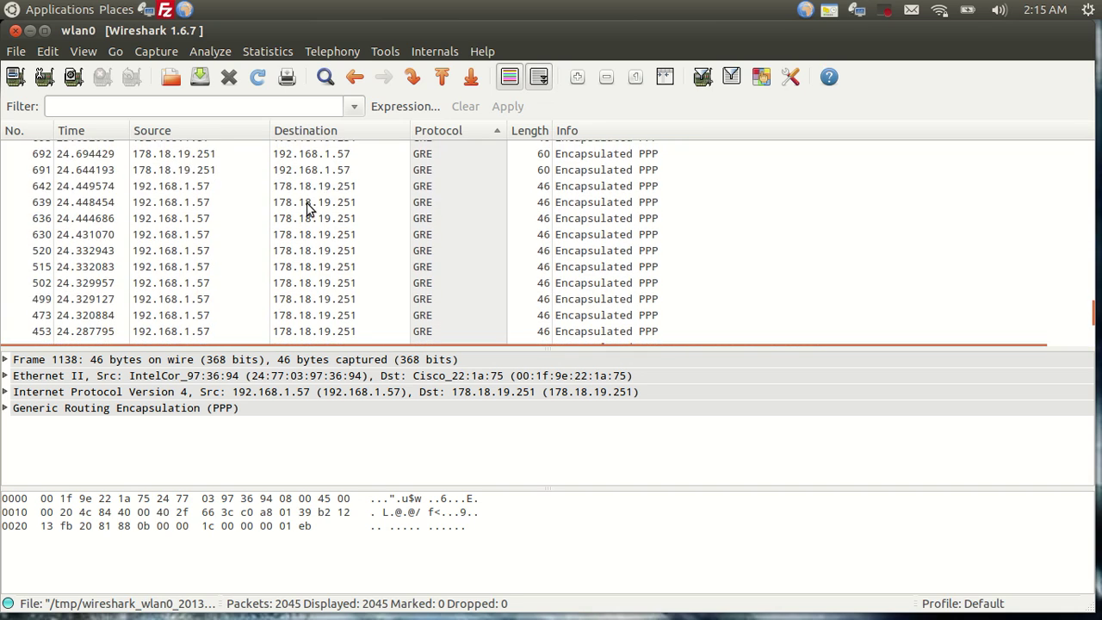
scroll(308, 208, up, 15)
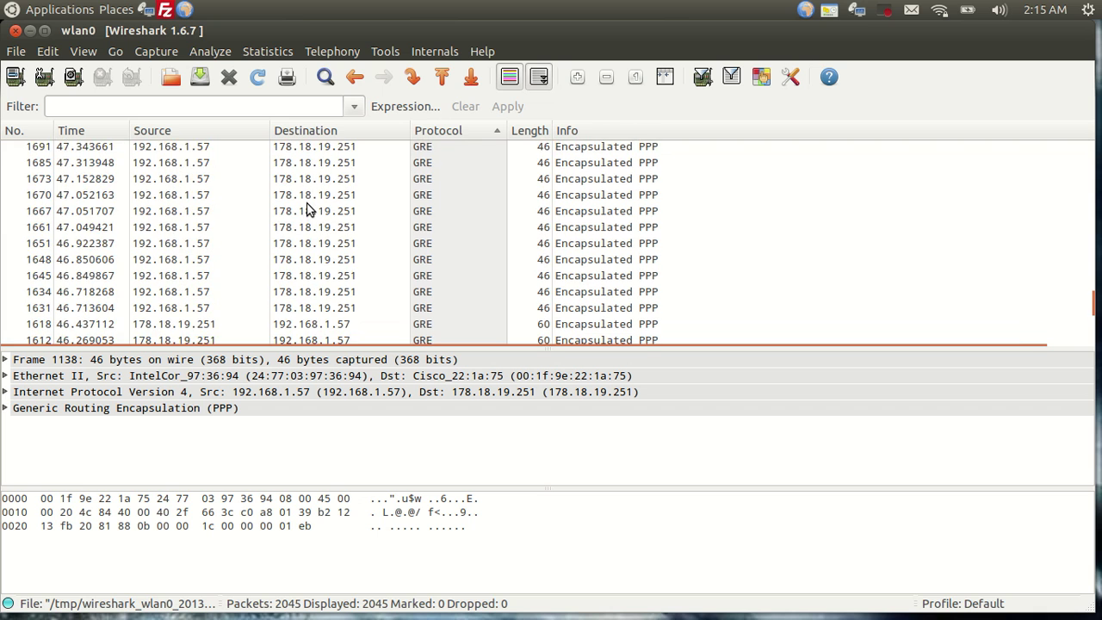
scroll(308, 209, up, 15)
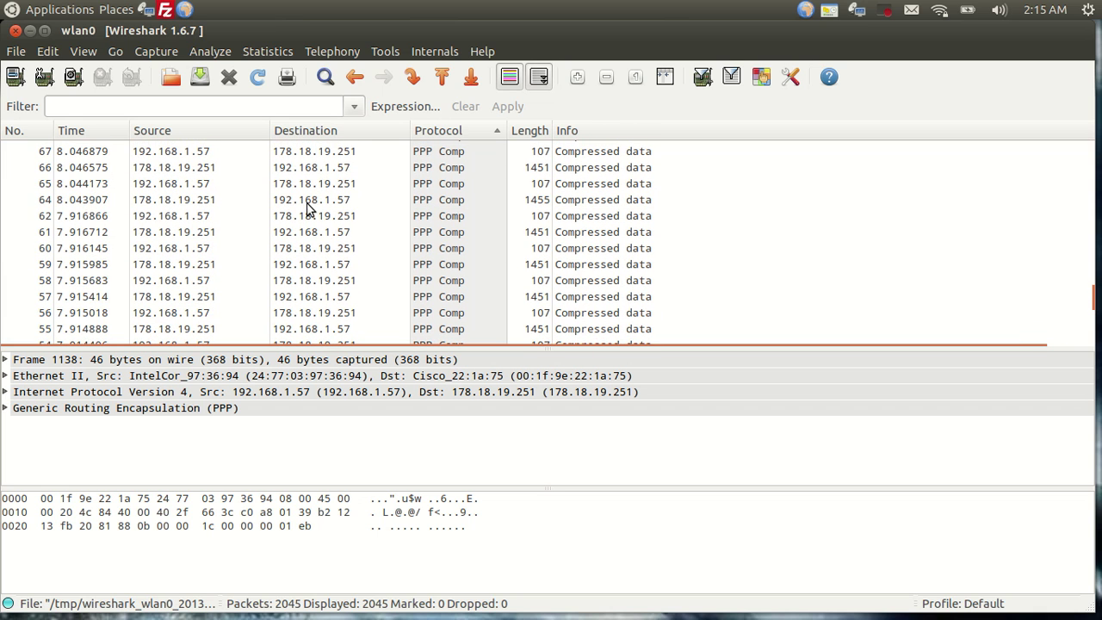
scroll(308, 209, up, 15)
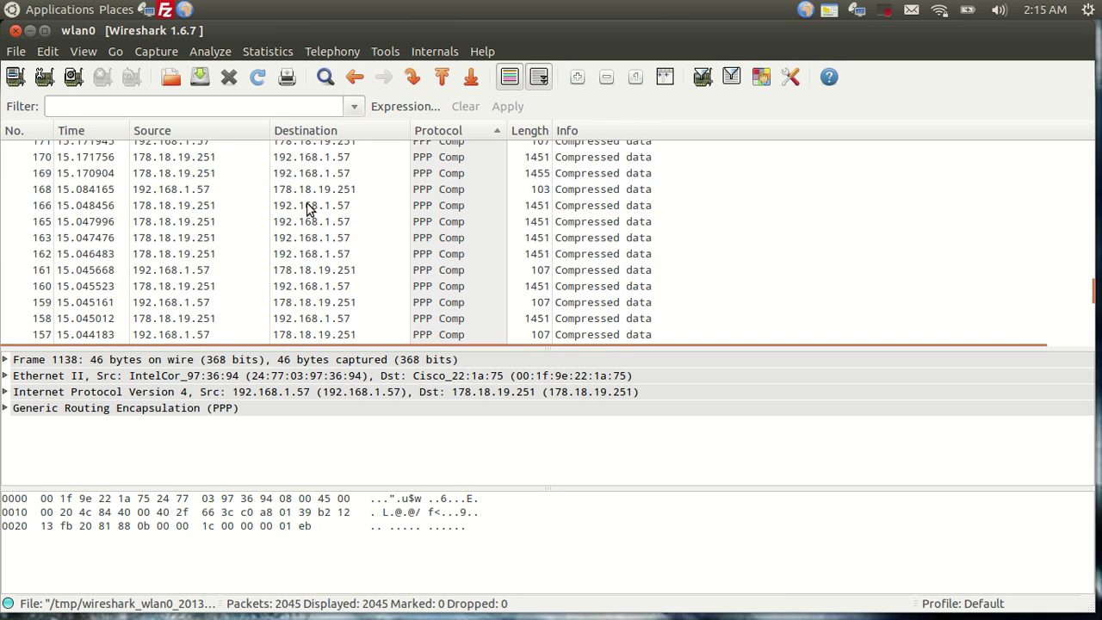
scroll(308, 208, up, 15)
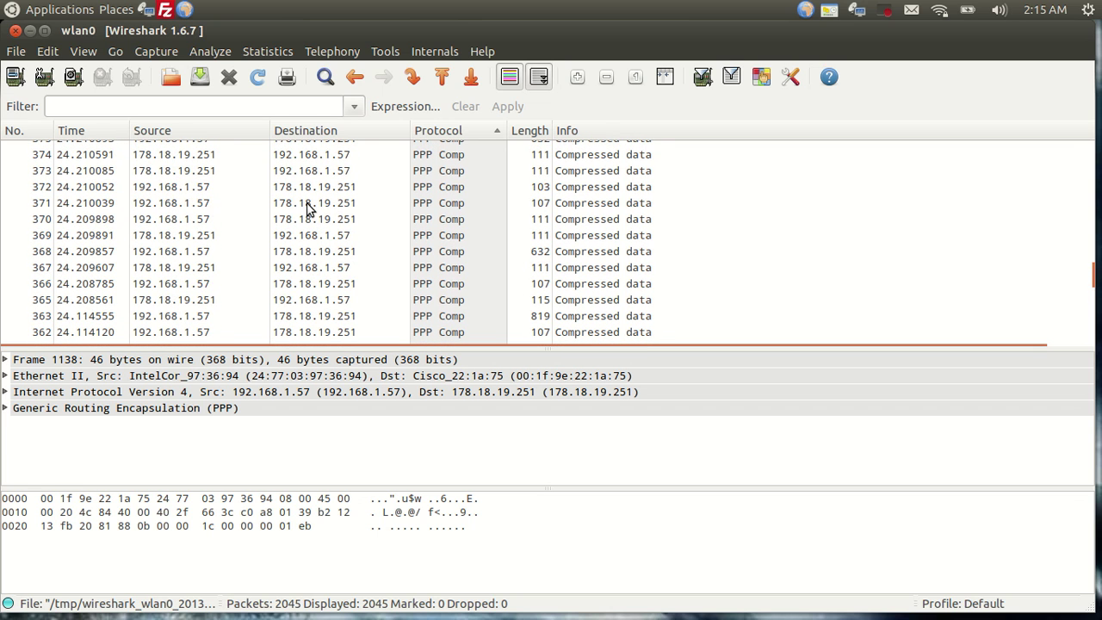
click(597, 220)
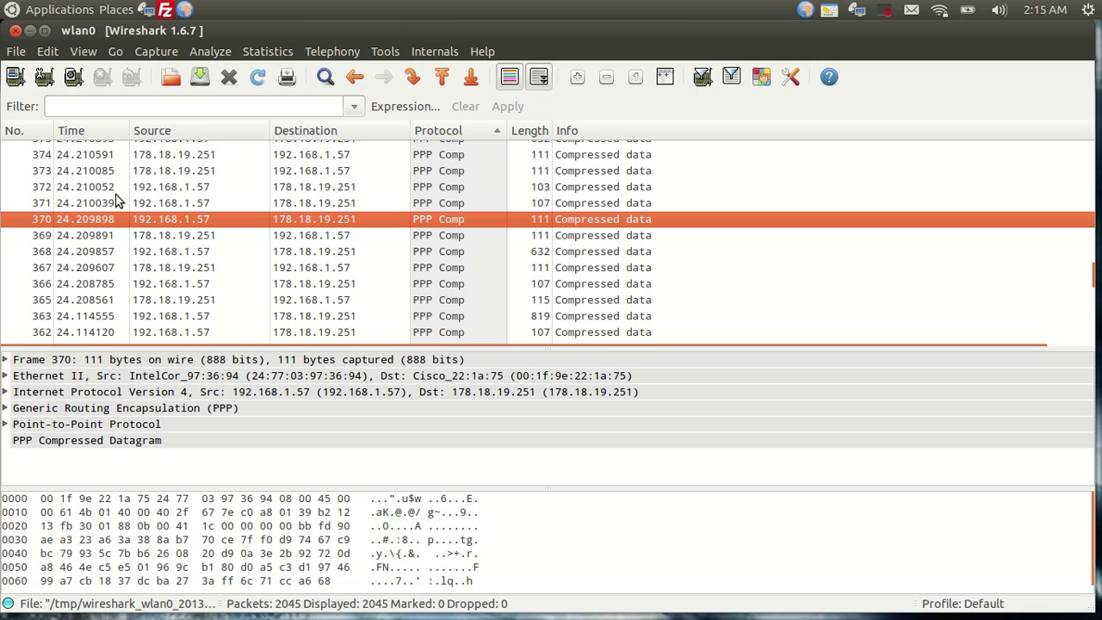
Apply the display filter http to the captured packets
click(258, 106)
text(htt)
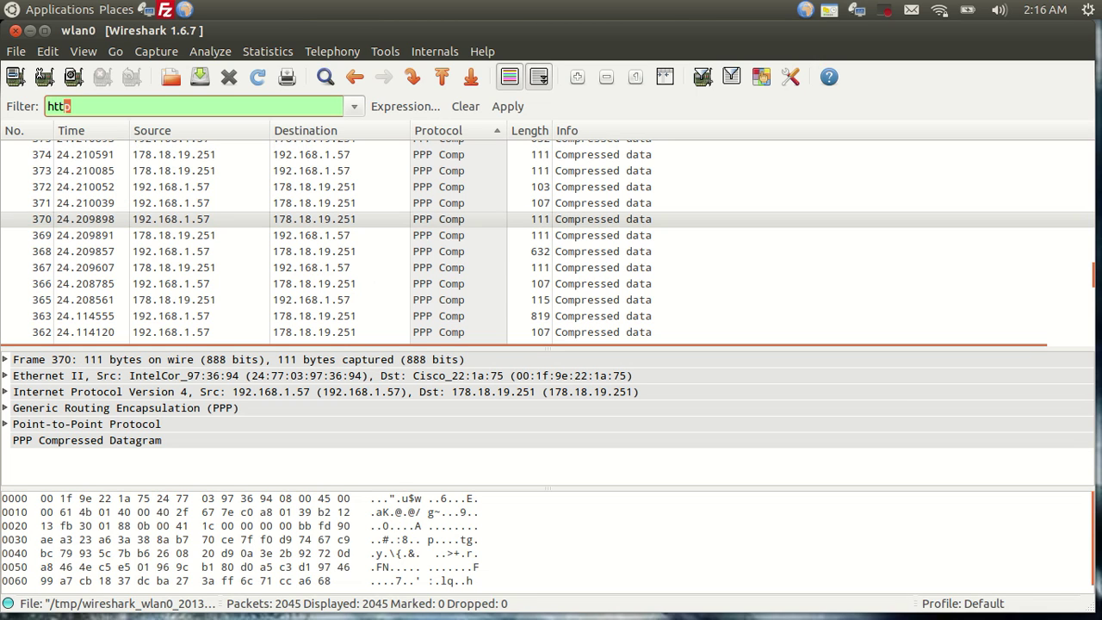
text(p)
key(Return)
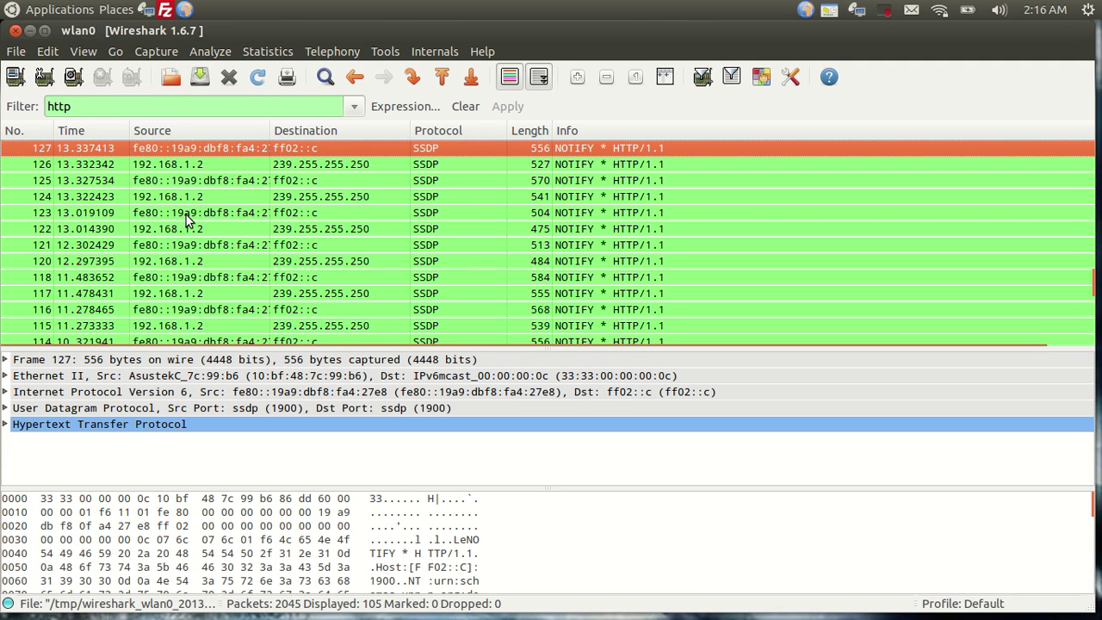
Examine the filtered packets throughout the list for web browsing traffic, inspecting the details of packet 117
scroll(254, 247, down, 1)
click(254, 261)
scroll(254, 261, down, 10)
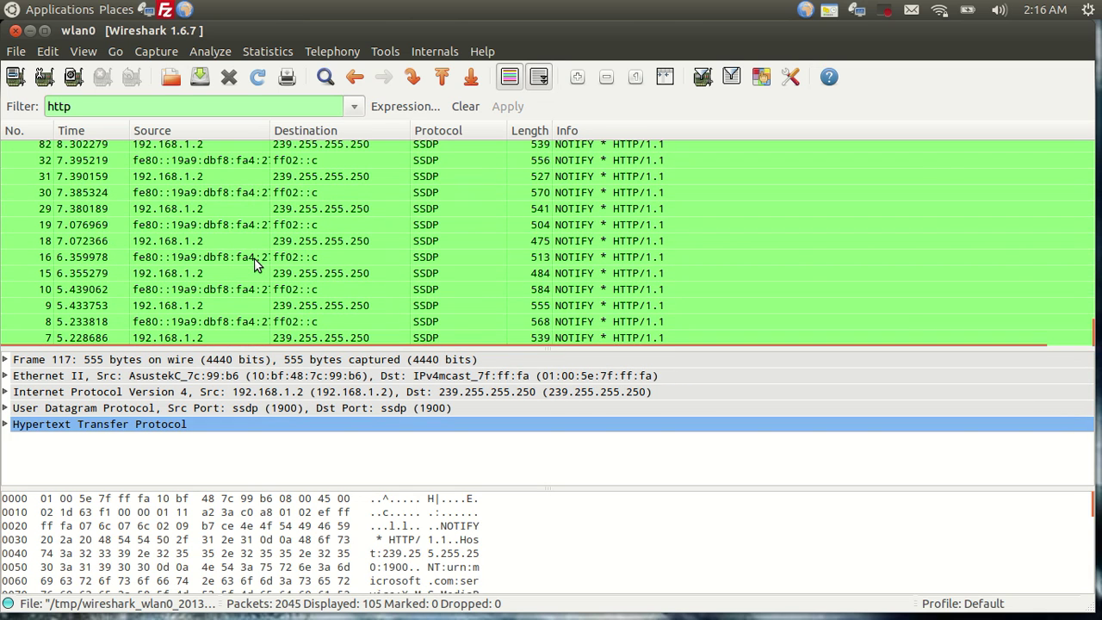
scroll(253, 265, up, 6)
scroll(253, 265, down, 6)
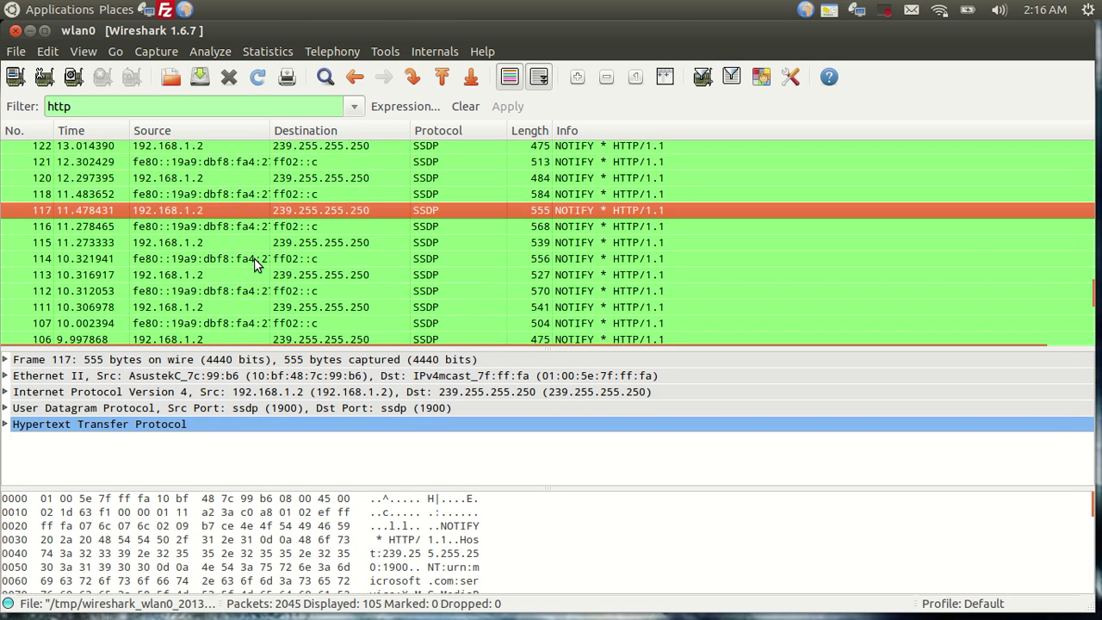
scroll(254, 265, up, 20)
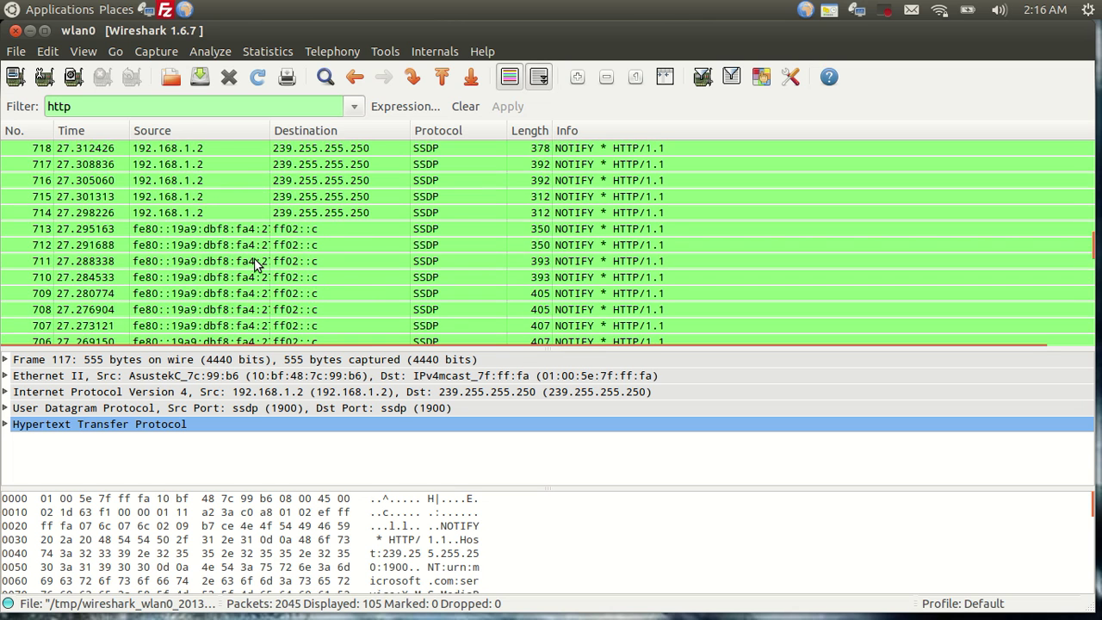
scroll(254, 265, up, 2)
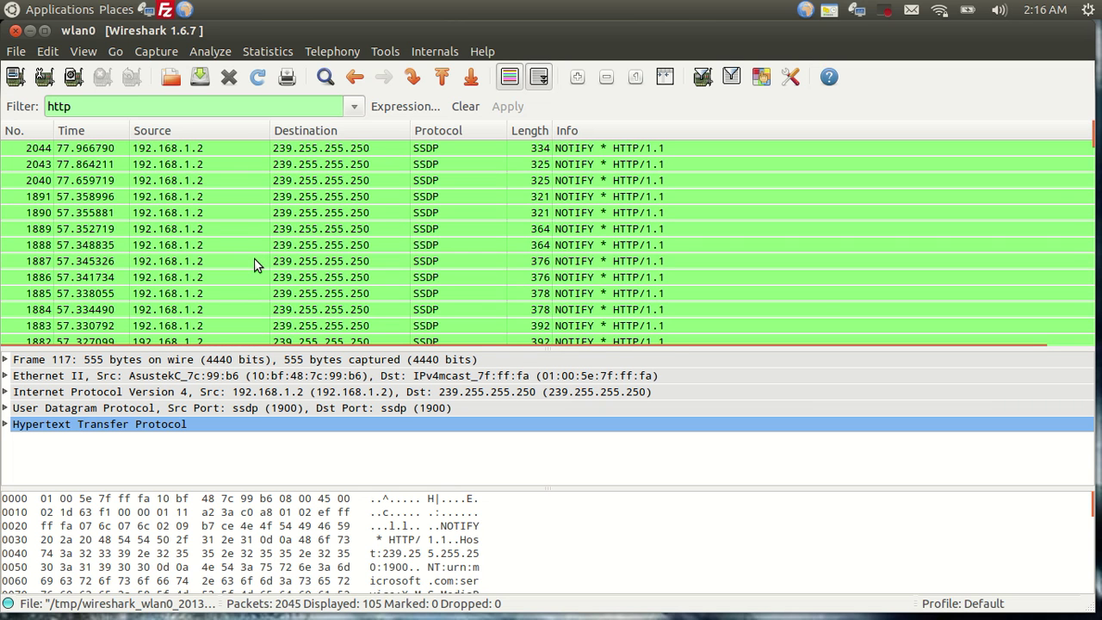
Clear the http display filter and save all captured packets to the Desktop as capture2
click(32, 29)
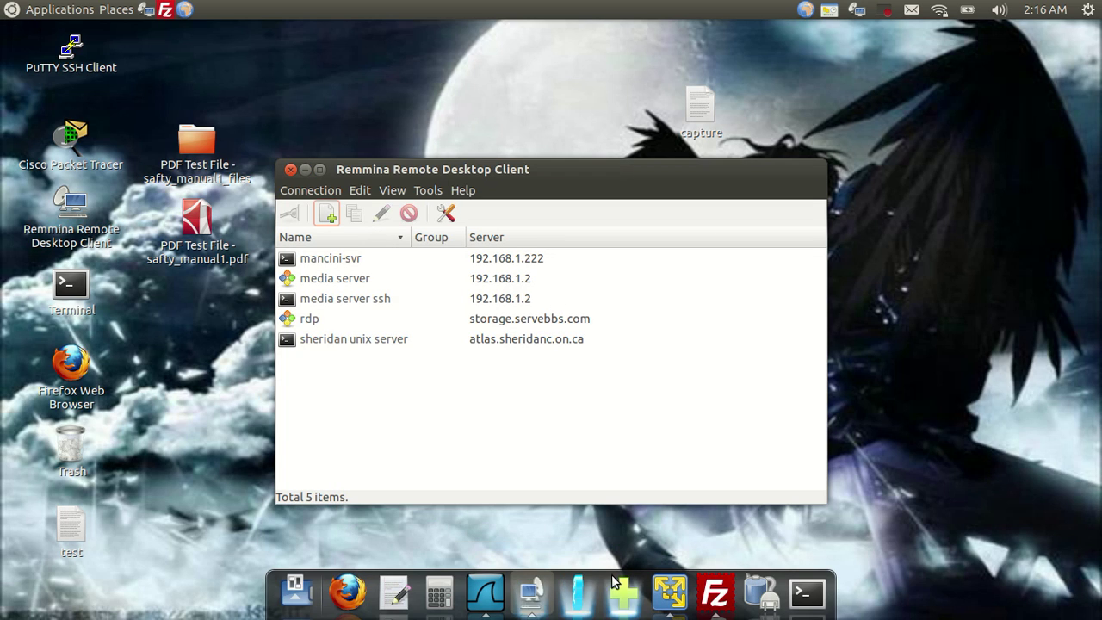
click(484, 593)
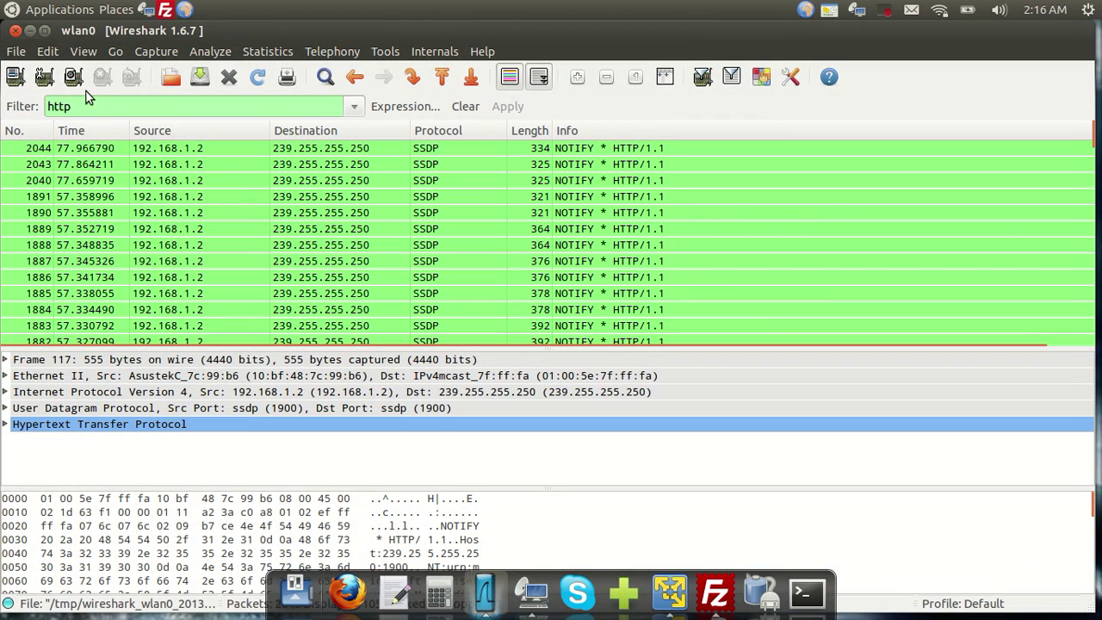
click(465, 106)
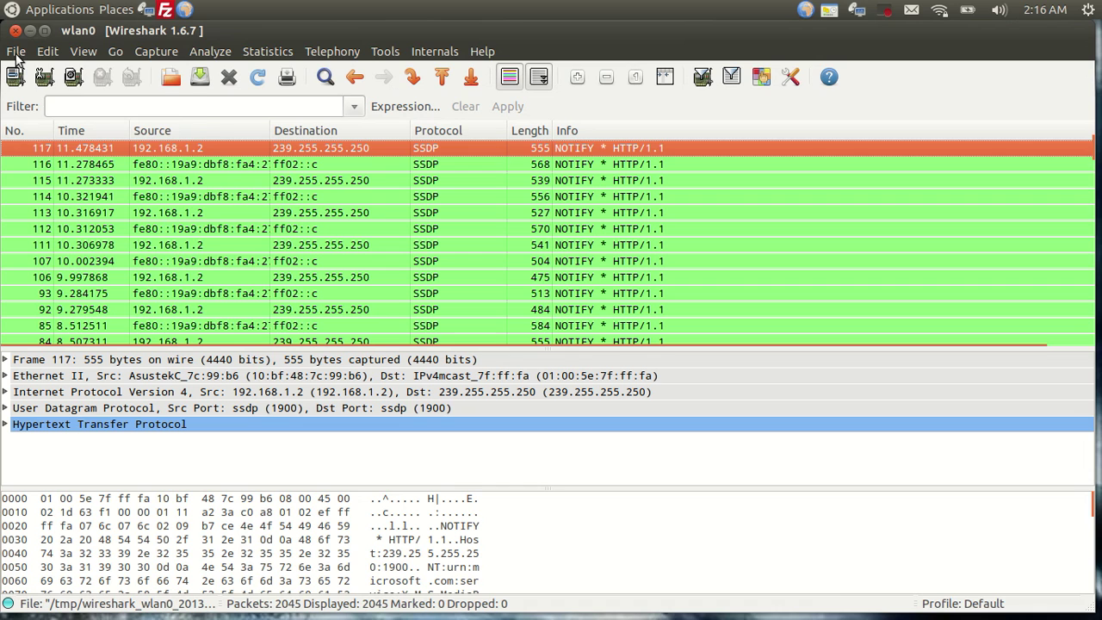
click(16, 54)
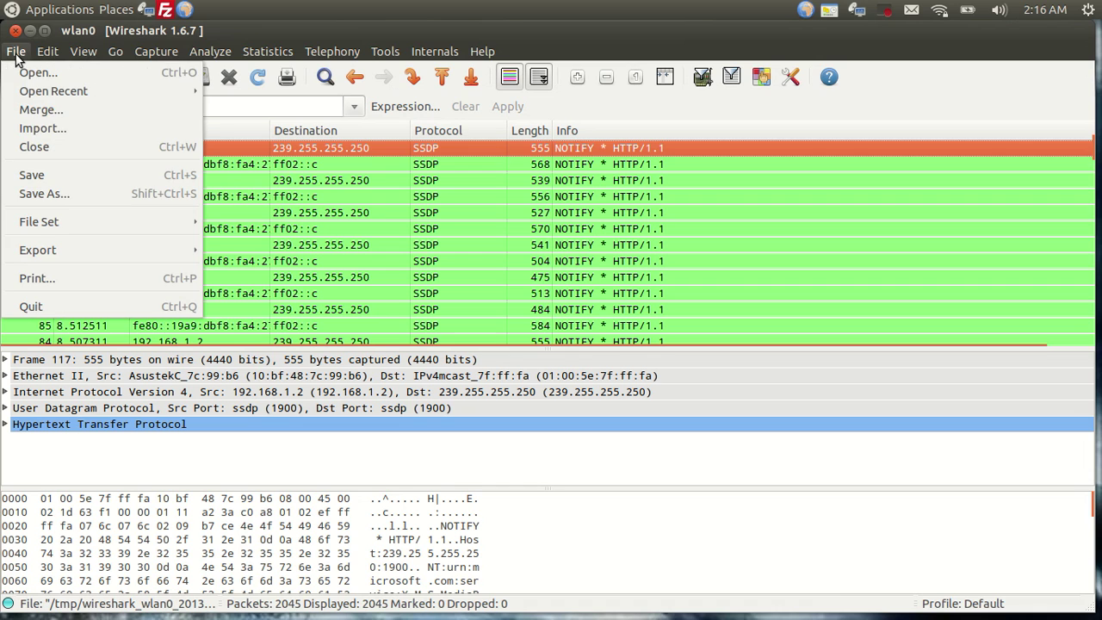
click(32, 175)
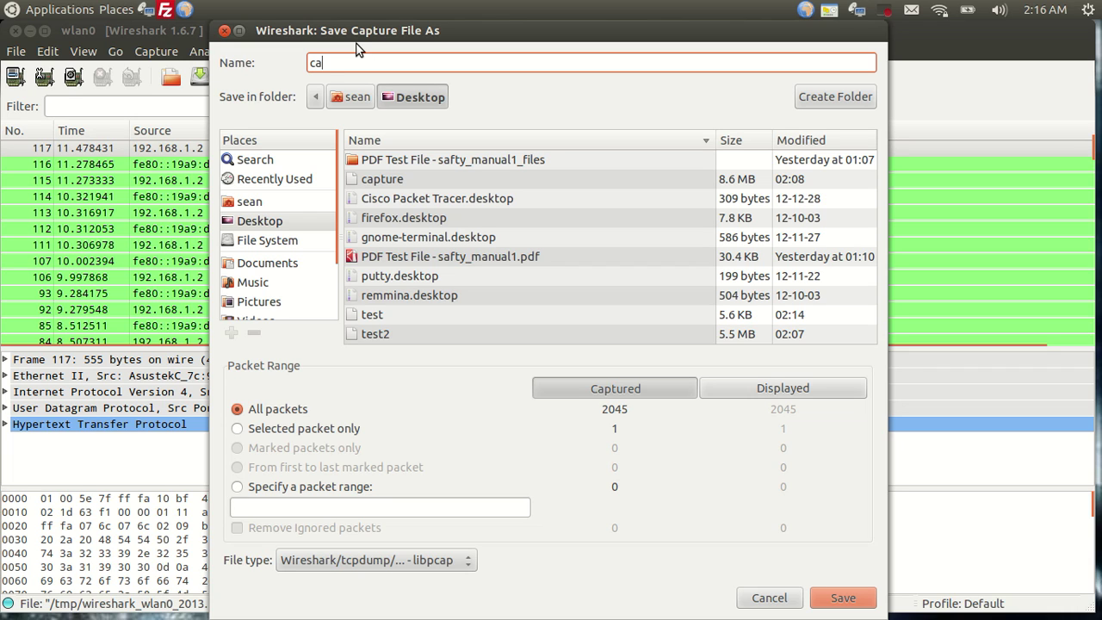
text(capture2)
click(832, 599)
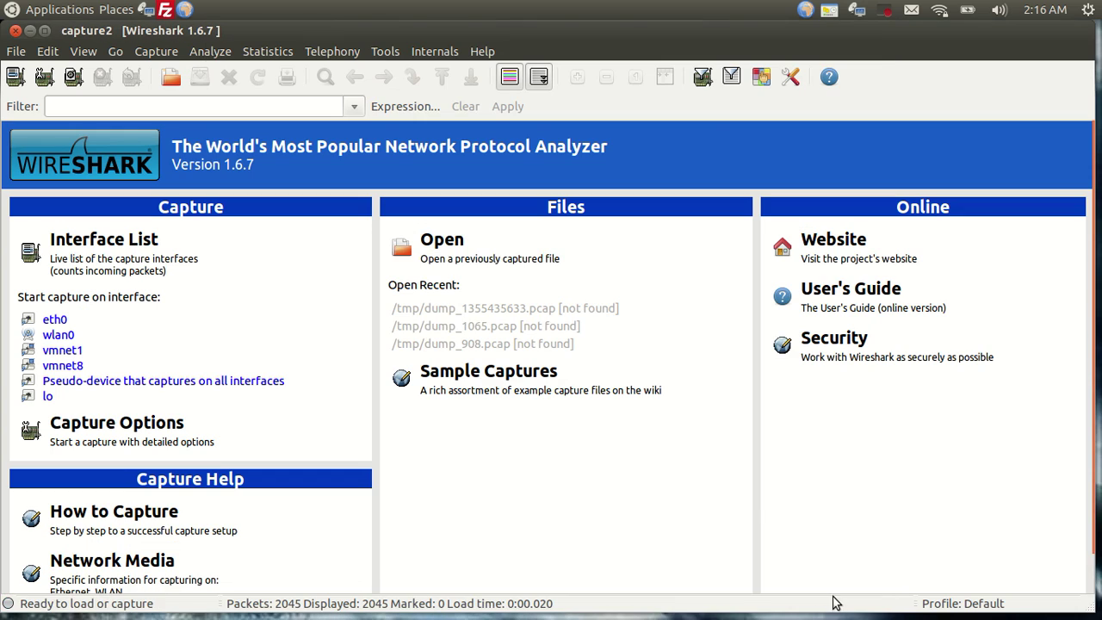
Switch to the Windows 7 virtual machine and copy the capture2 file from the host desktop onto its desktop
click(30, 32)
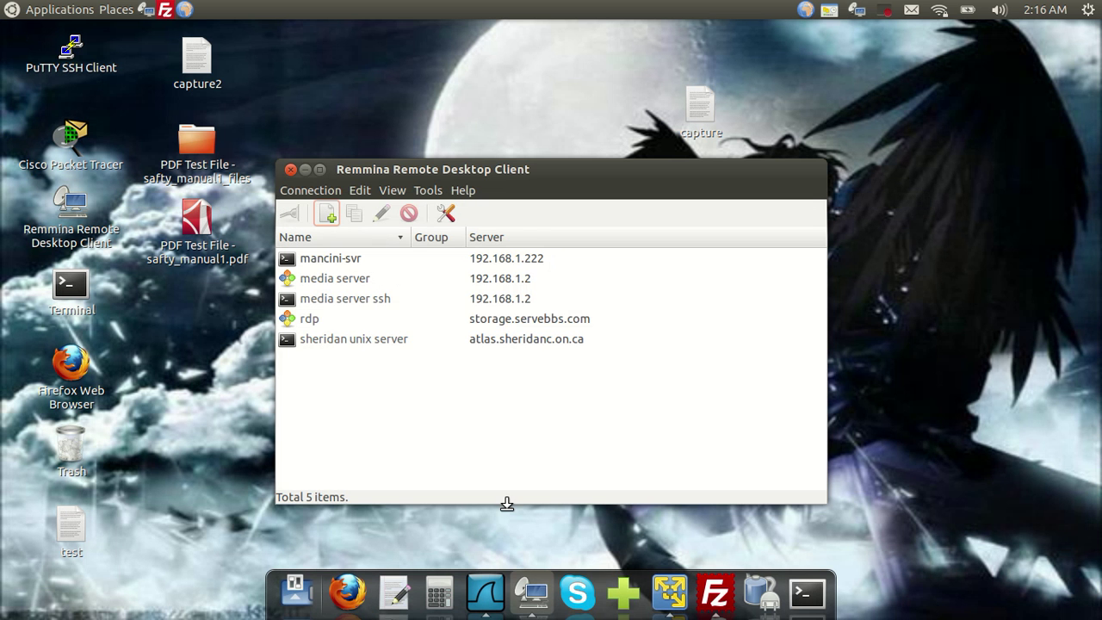
click(669, 594)
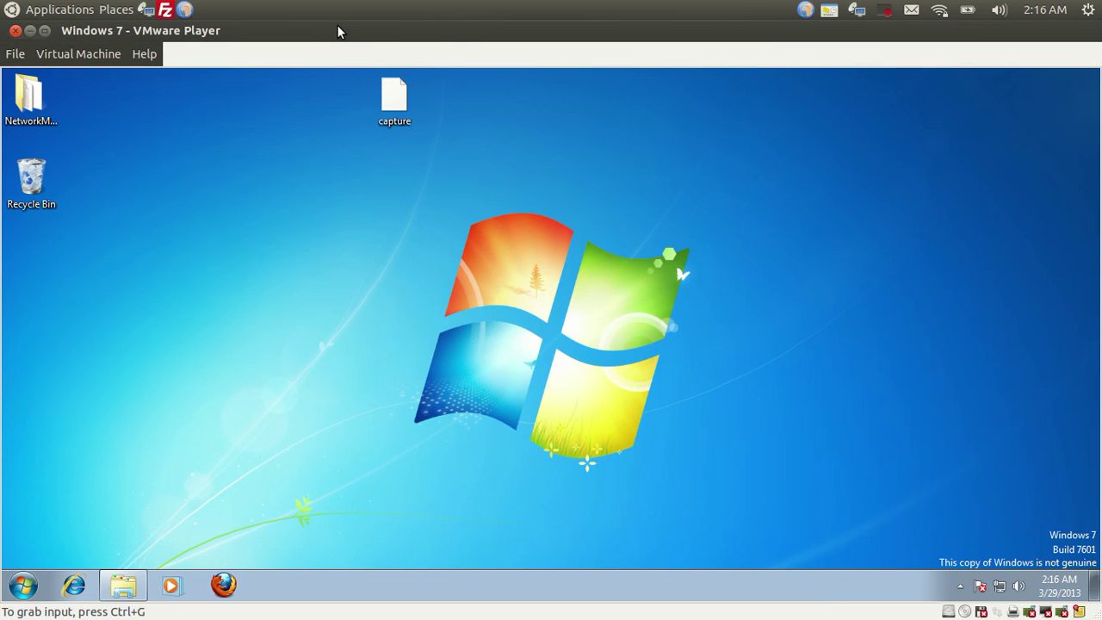
double_click(336, 32)
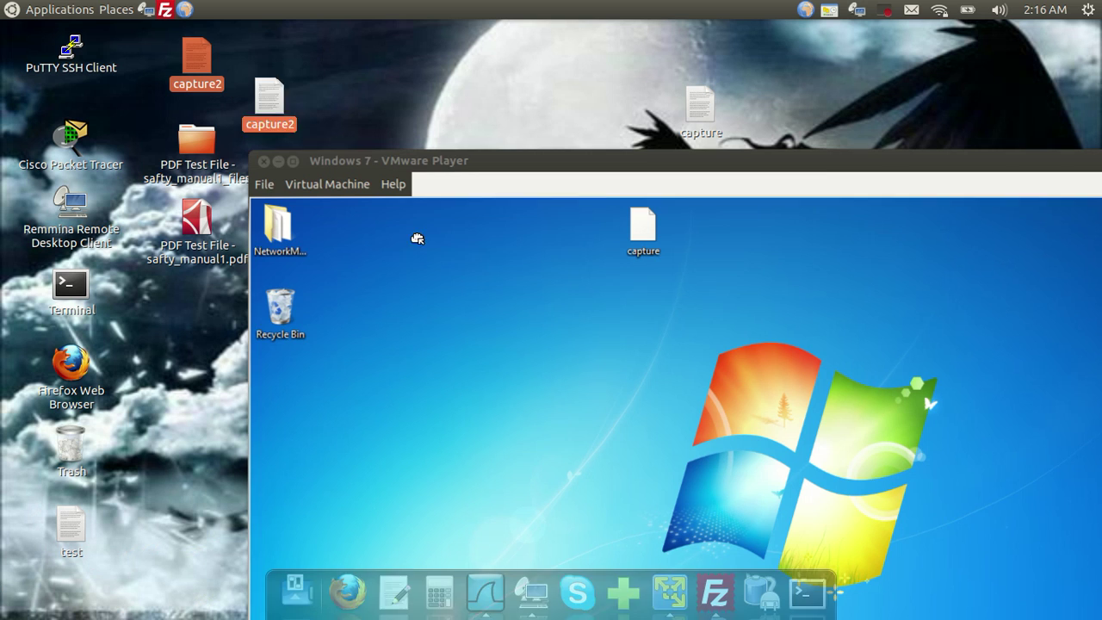
drag(418, 239, 475, 336)
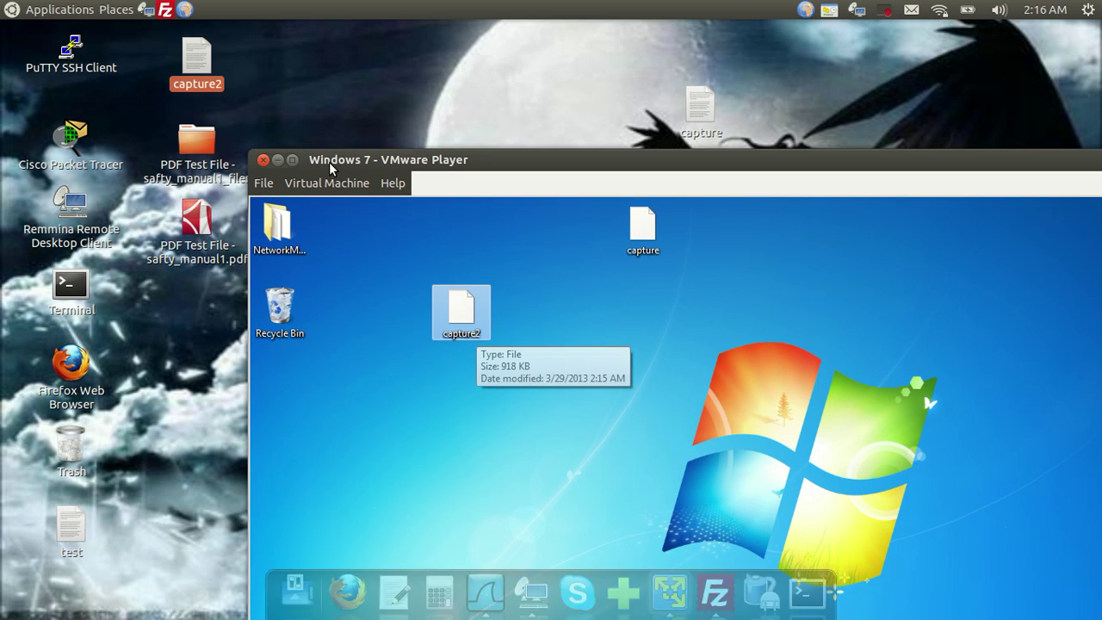
click(292, 159)
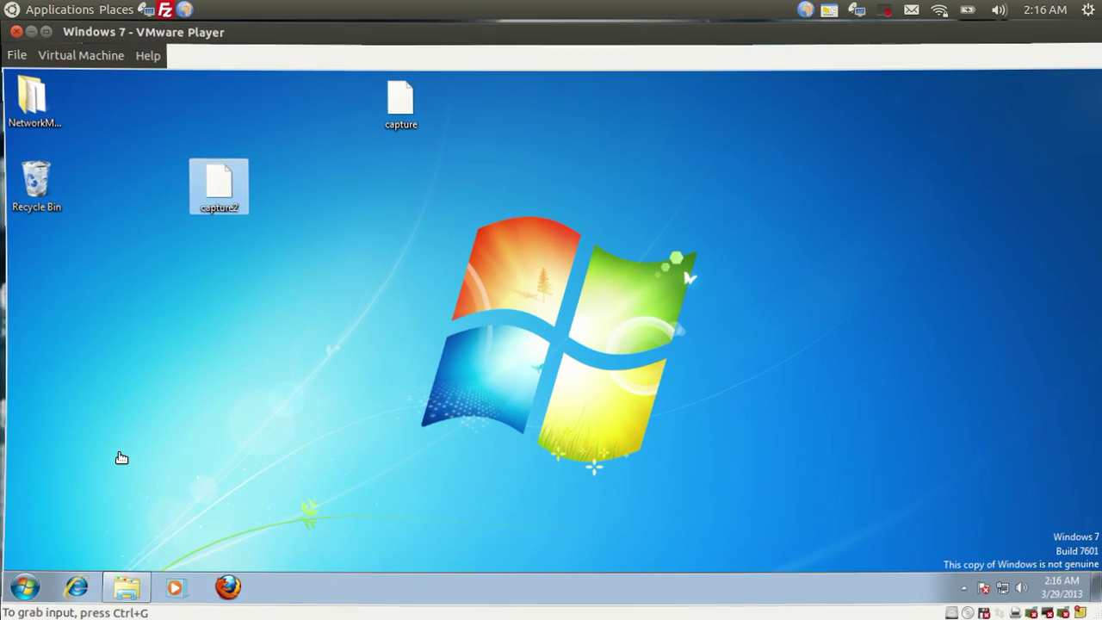
Launch NetworkMiner from its folder on the Windows 7 desktop and minimize the folder window
click(24, 95)
double_click(25, 95)
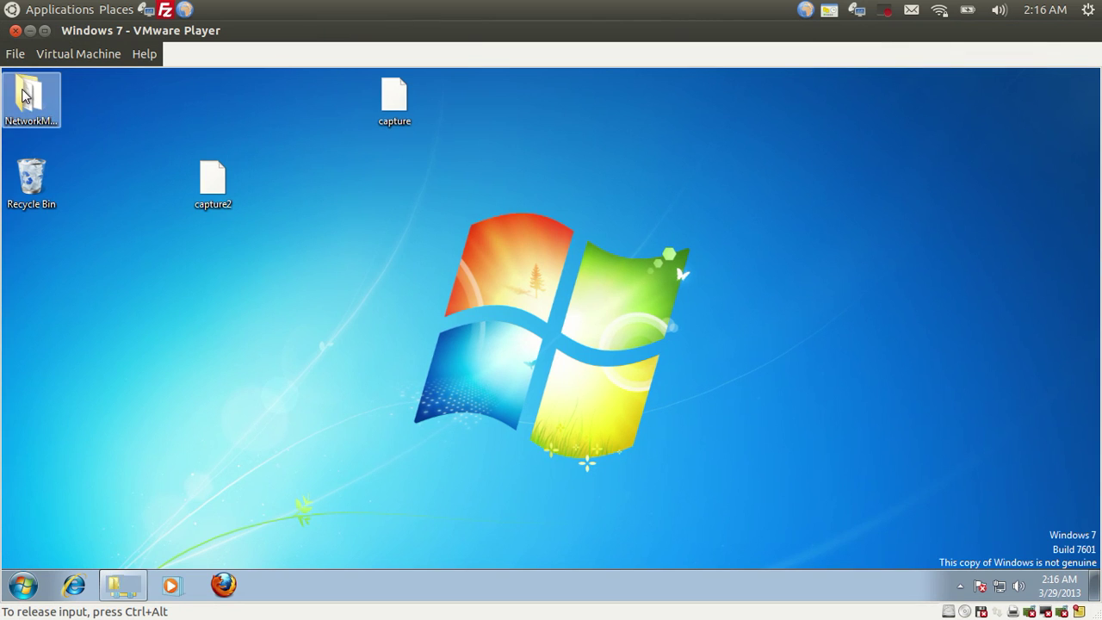
double_click(213, 281)
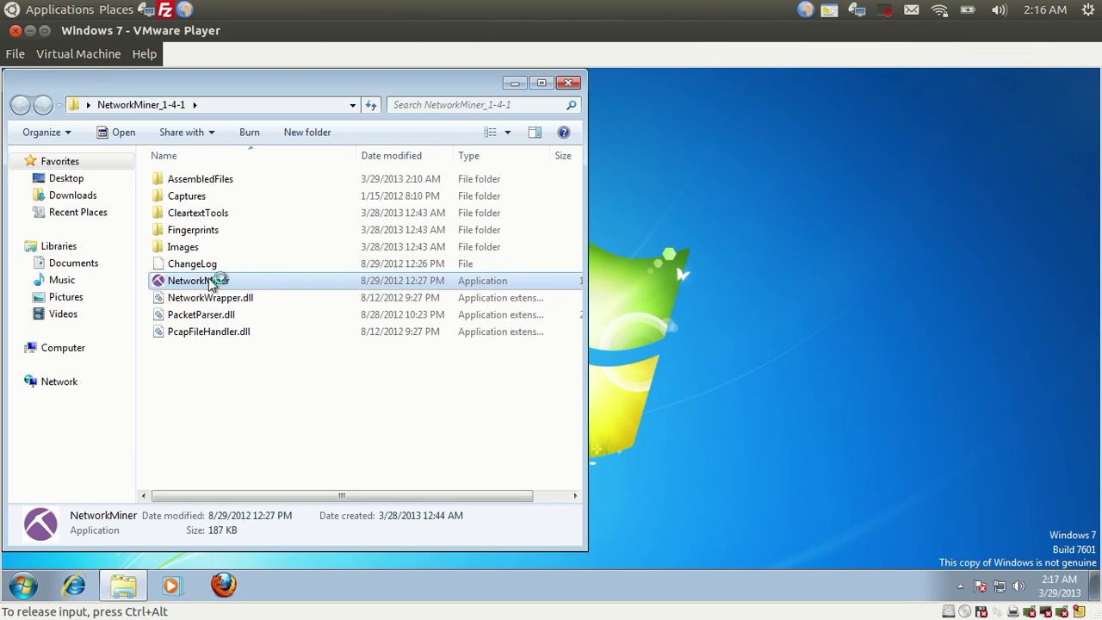
click(514, 84)
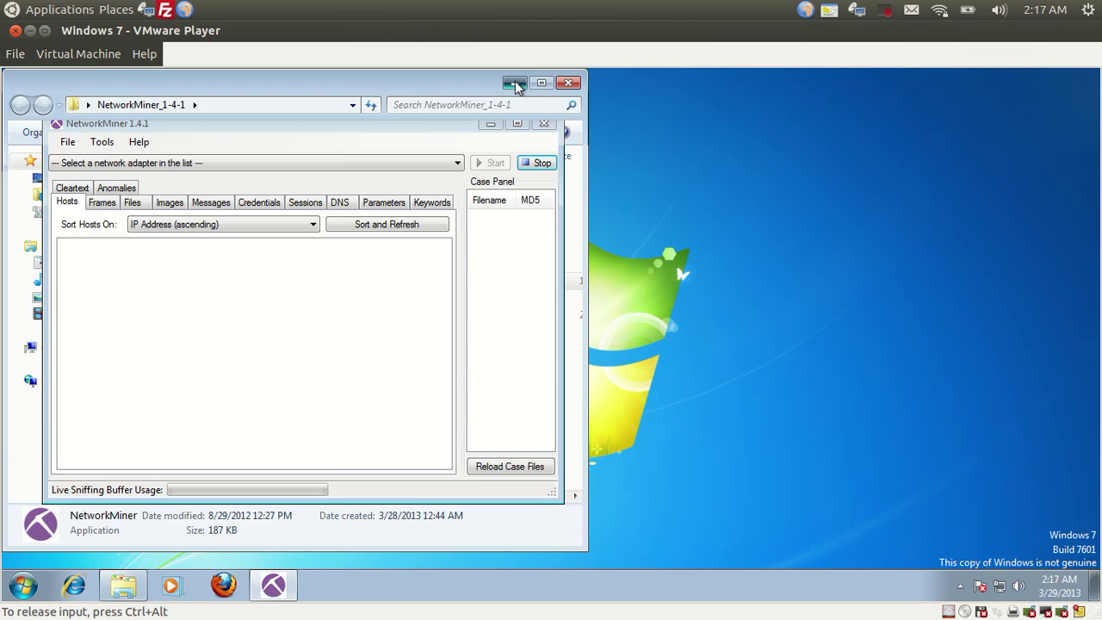
Open the capture2 file from the Desktop in NetworkMiner with all file types shown, and maximize the program window
click(68, 142)
click(76, 165)
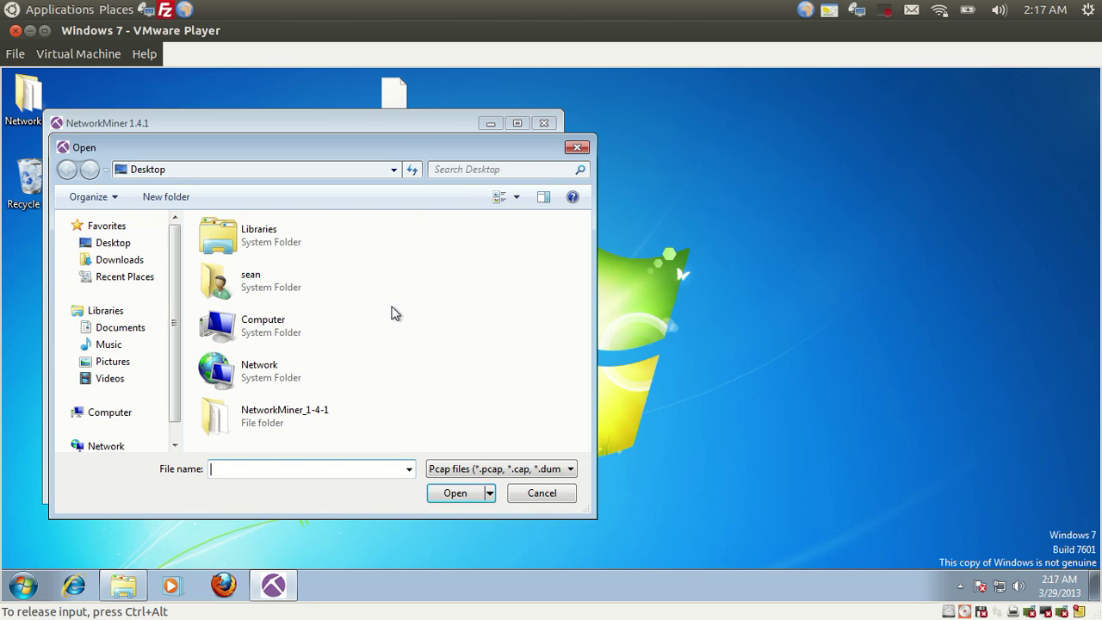
click(523, 476)
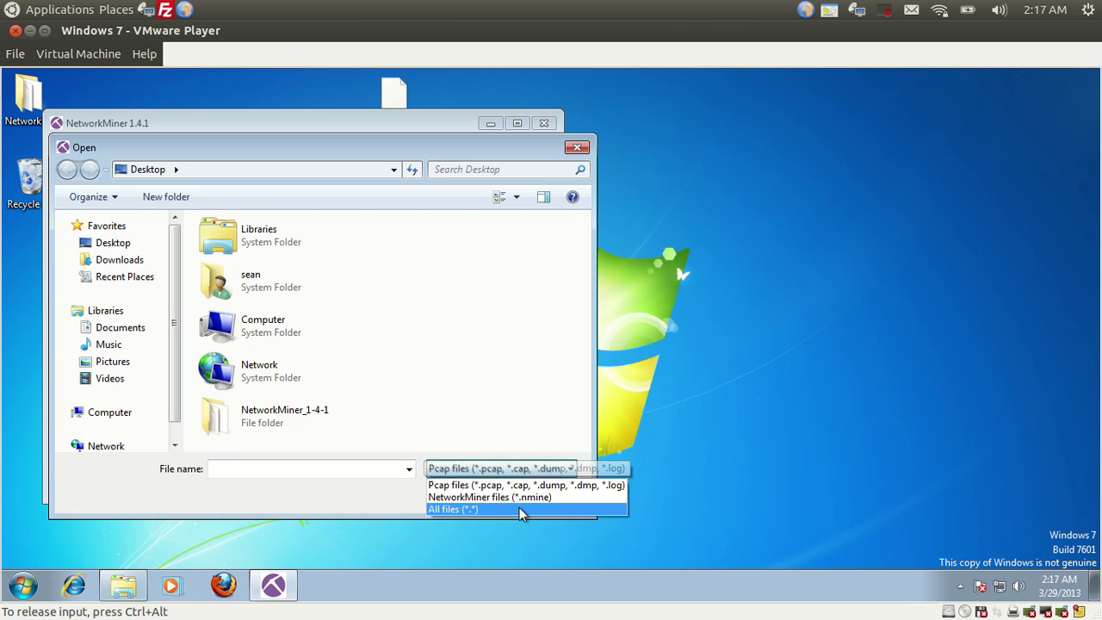
click(521, 510)
drag(583, 314, 588, 398)
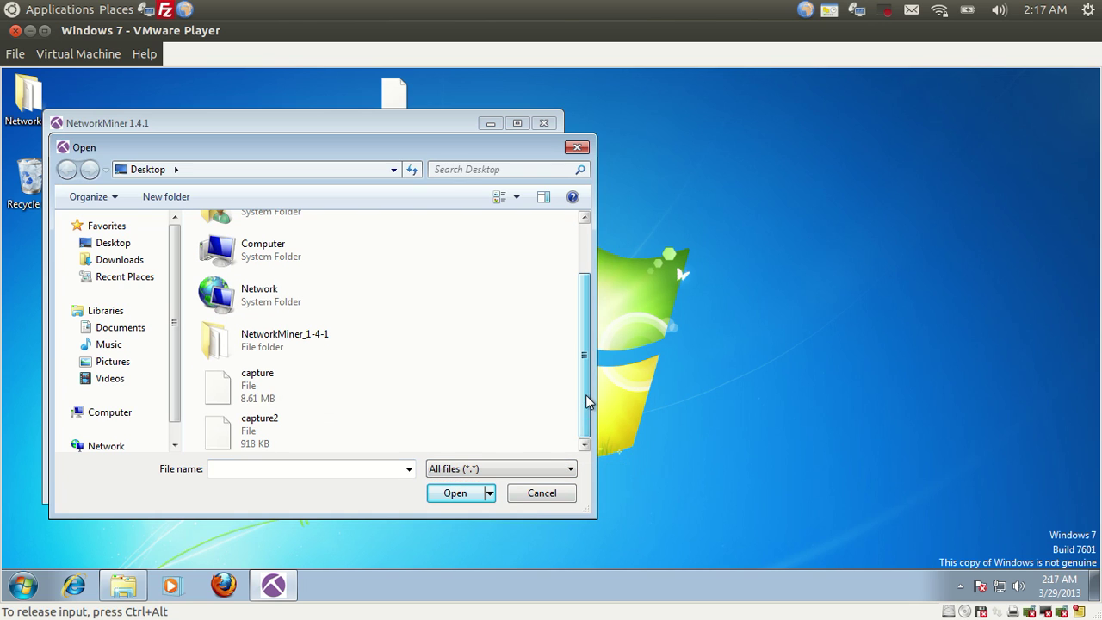
click(226, 430)
click(457, 493)
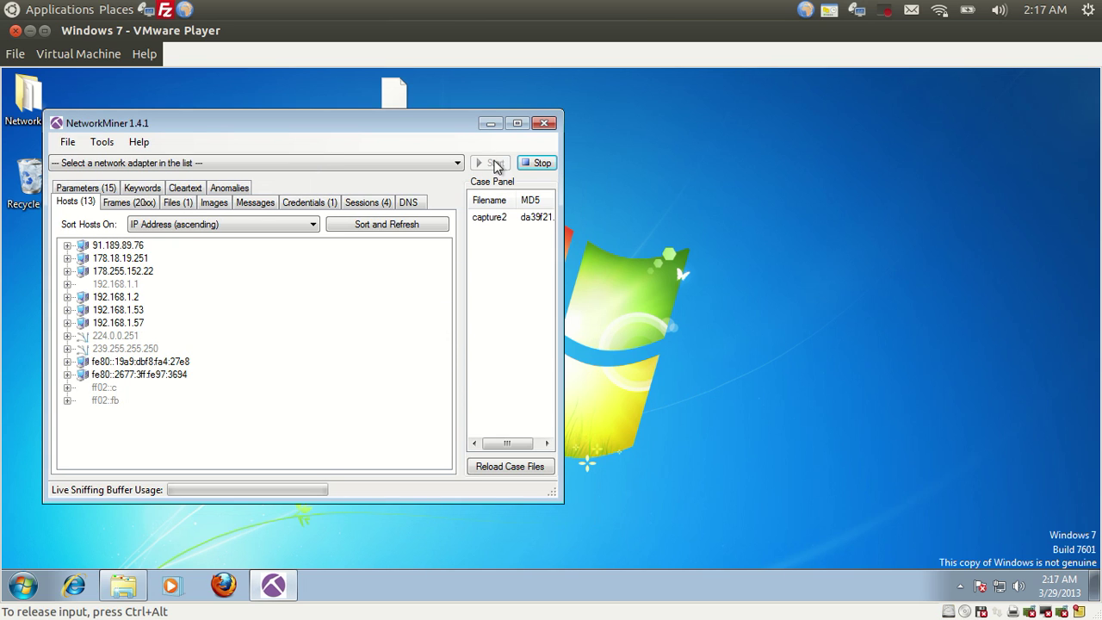
click(515, 124)
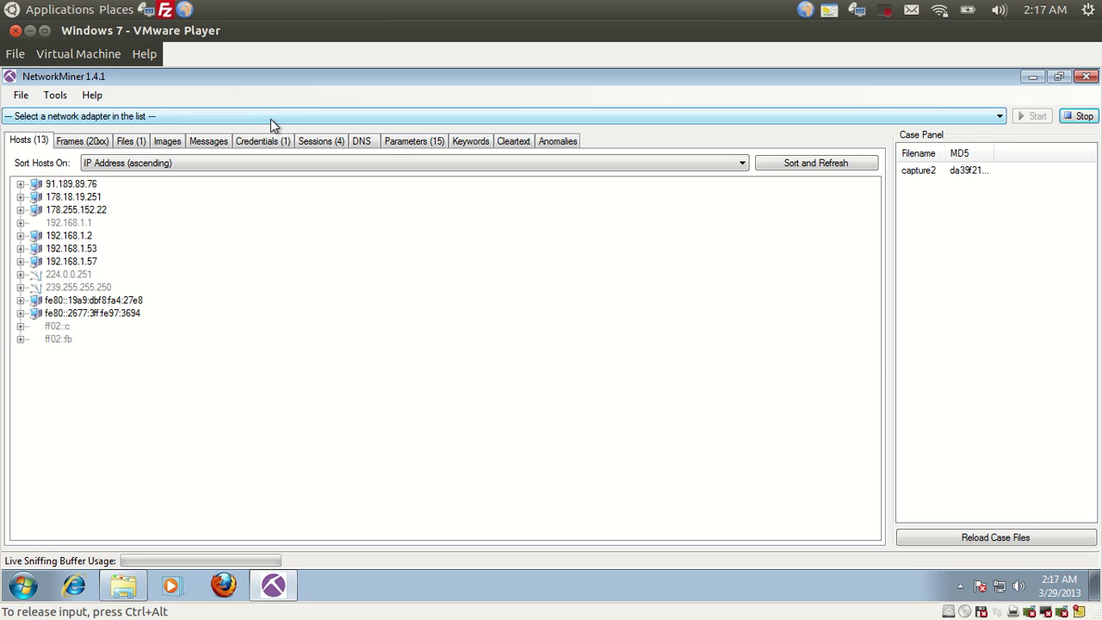
Check the images and credentials extracted from capture2, widening the Client column to read the full address
click(170, 142)
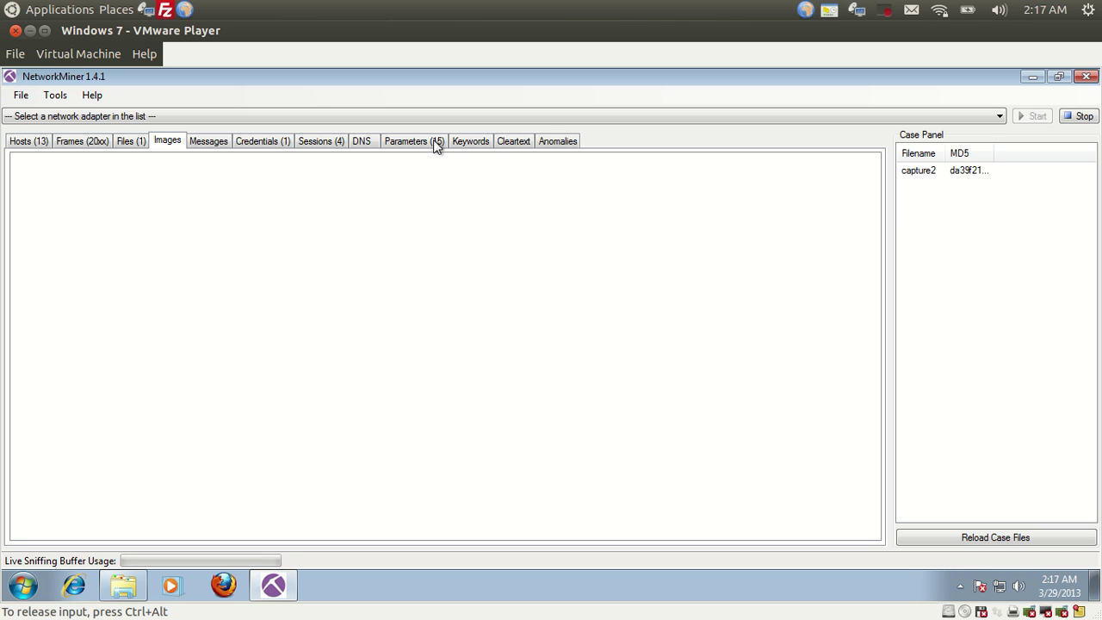
click(278, 143)
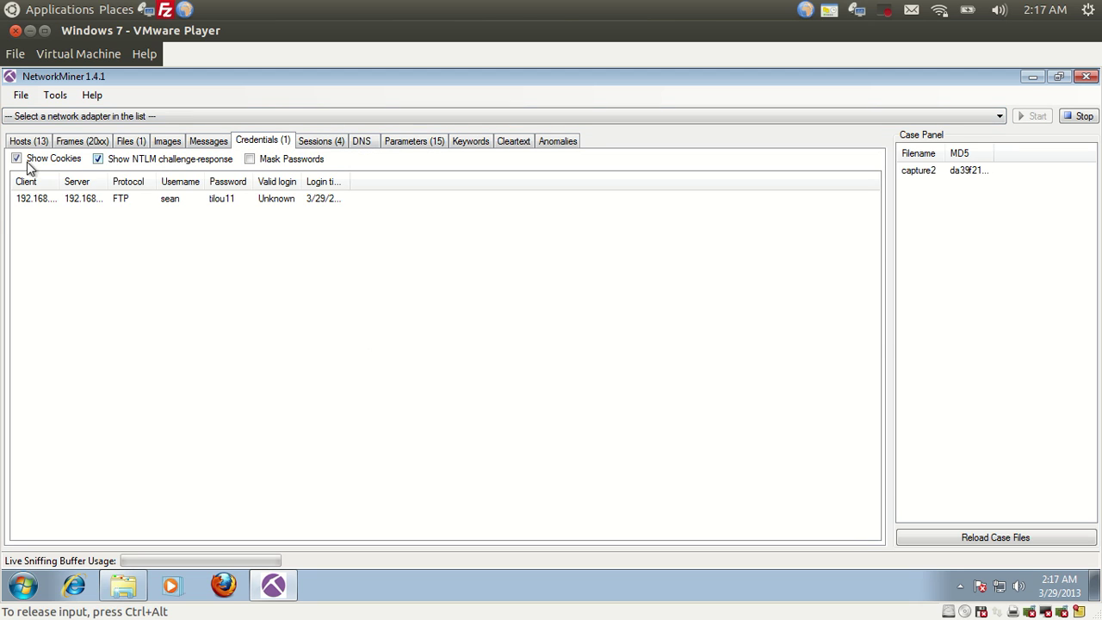
drag(60, 180, 85, 180)
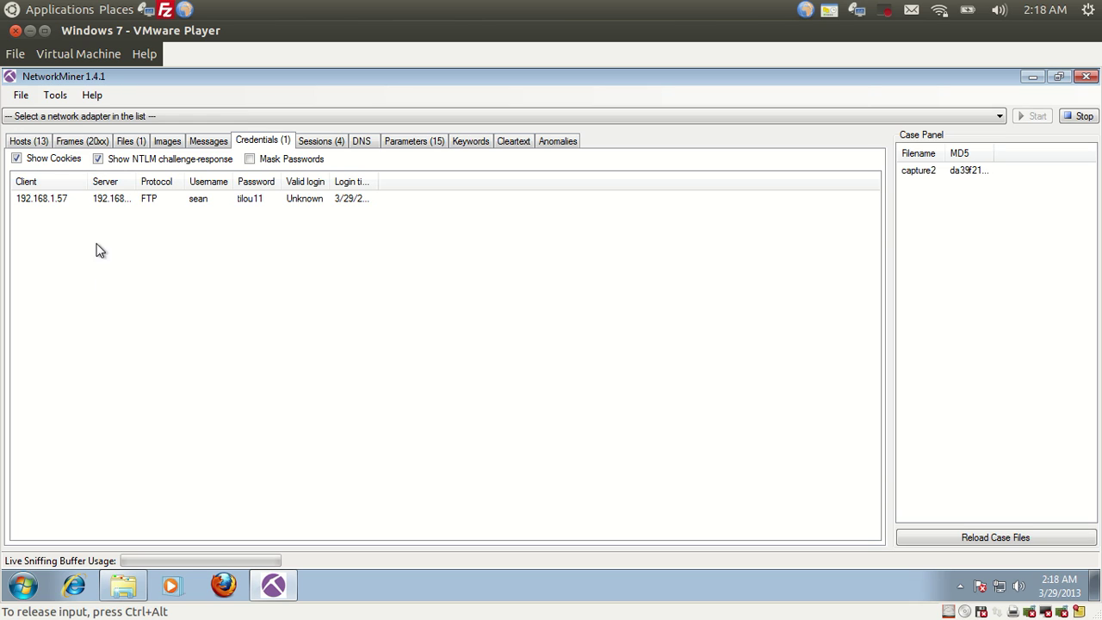
Look through the extracted frames, hosts and sessions, and return to the credentials to examine the FTP login entry
click(90, 140)
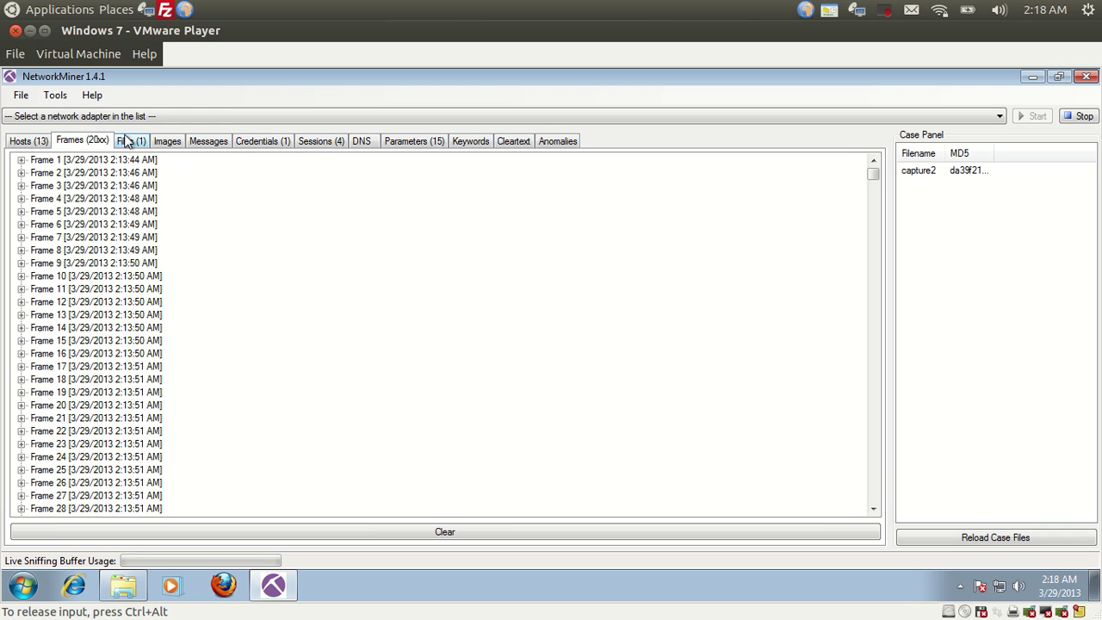
click(26, 142)
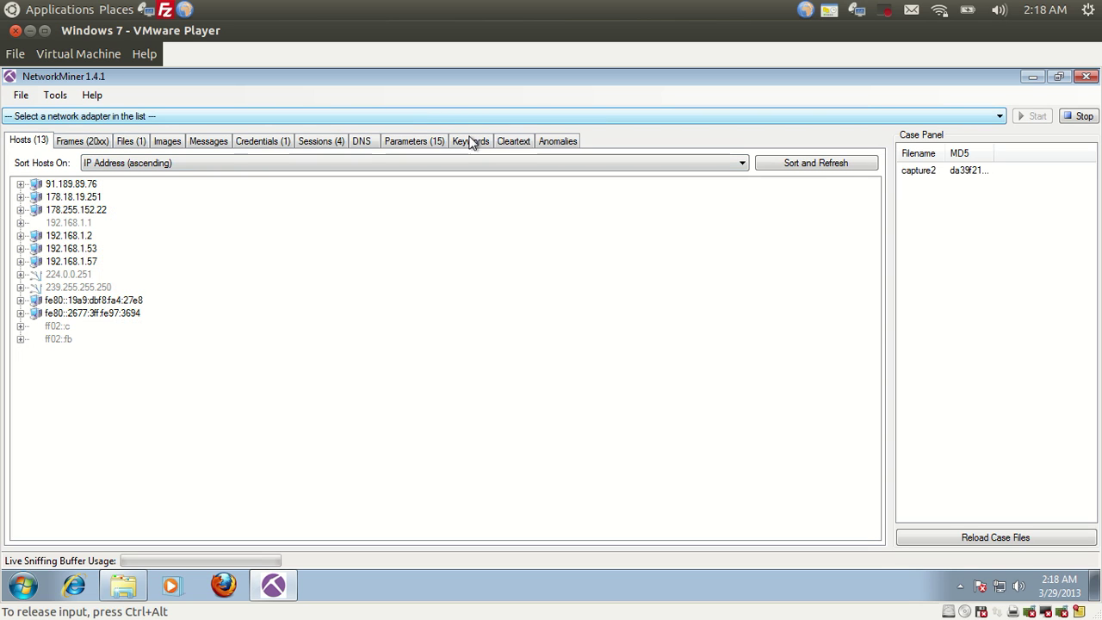
click(321, 140)
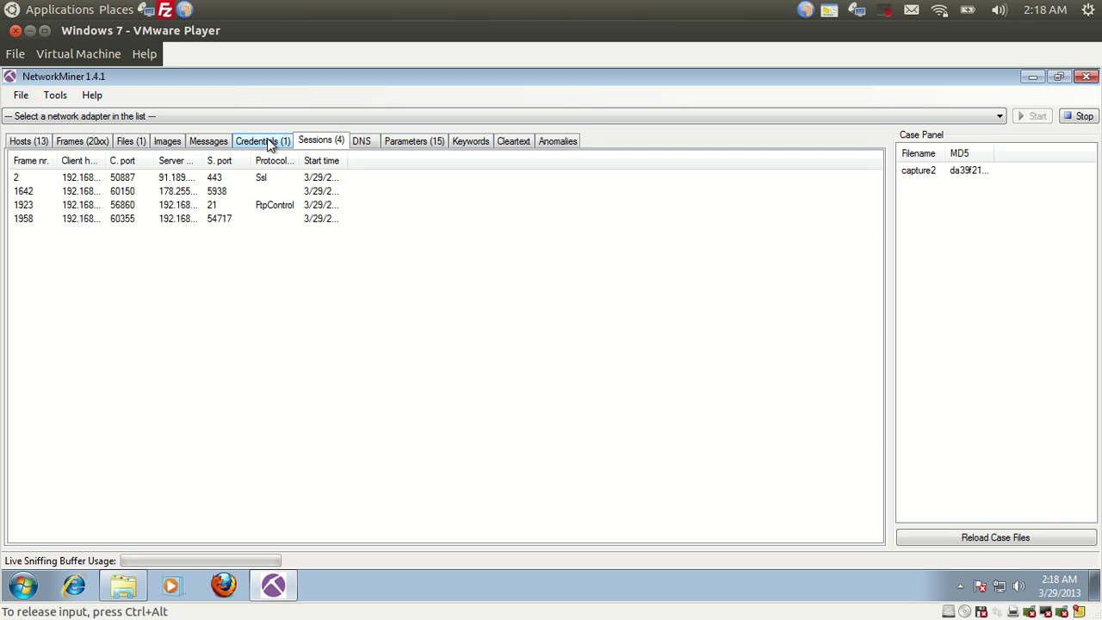
click(270, 143)
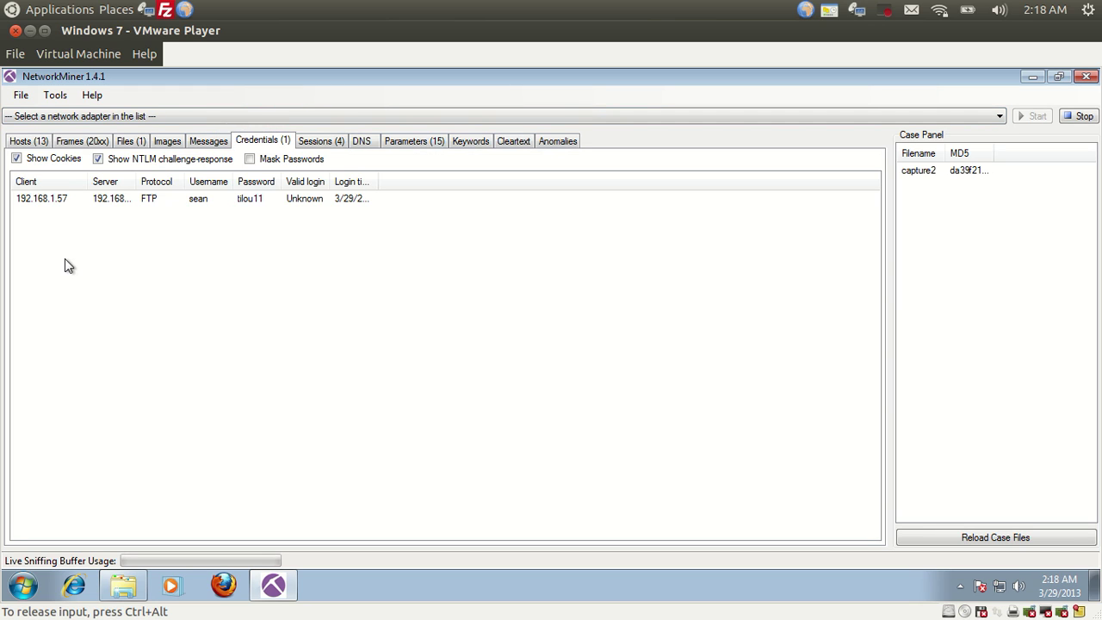
click(41, 202)
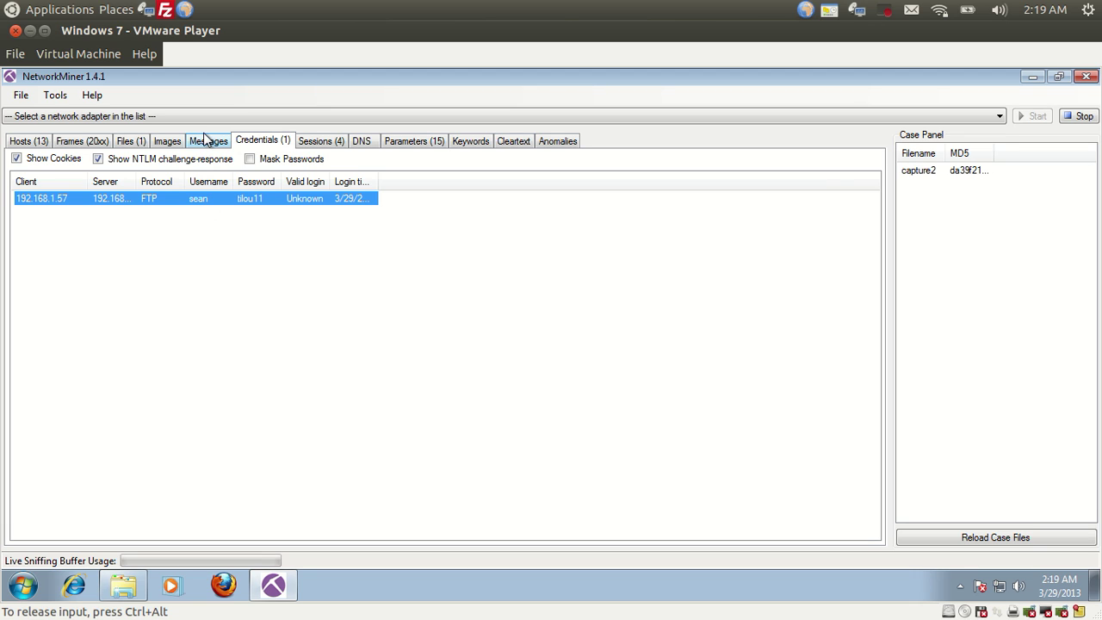
Review the extracted files, widening the reconstructed file path column and inspecting the entry for the FTP file test
click(134, 142)
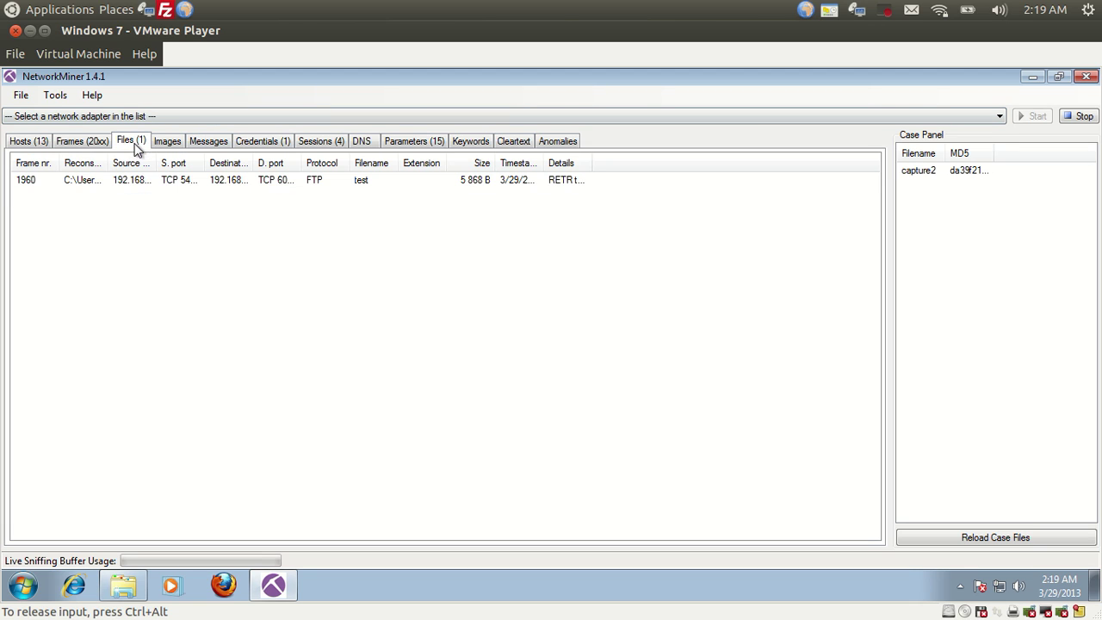
drag(107, 164, 322, 175)
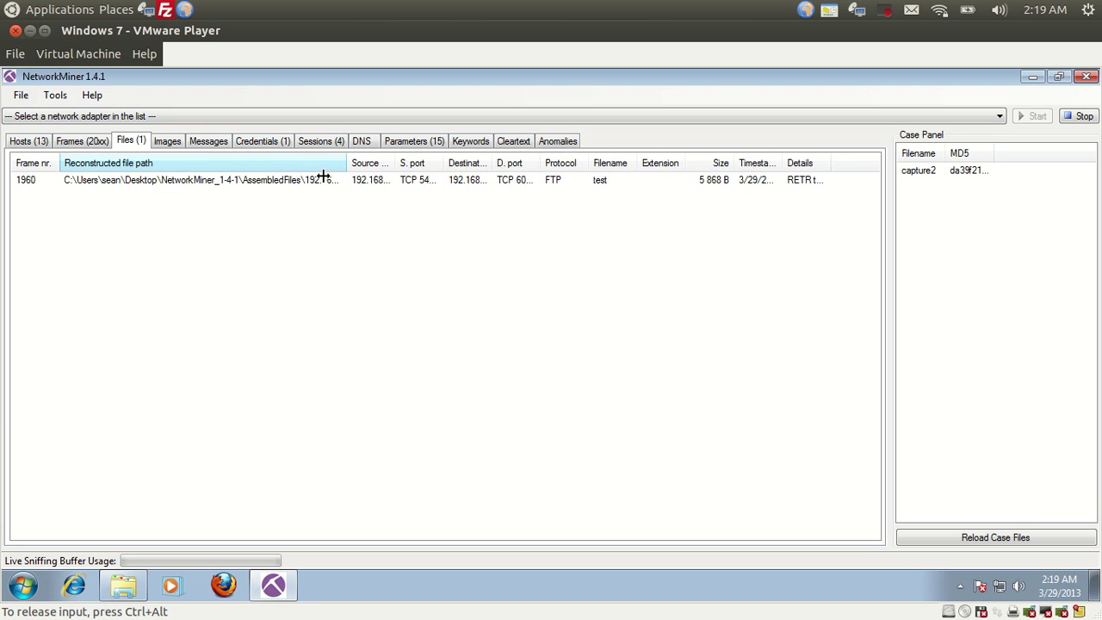
click(221, 183)
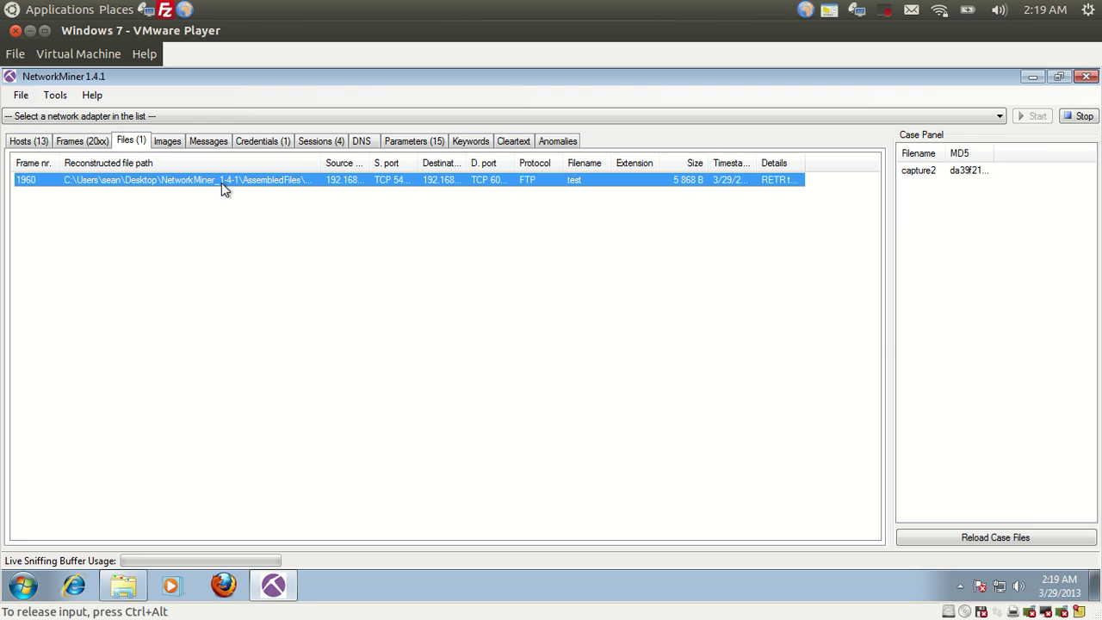
right_click(221, 182)
click(130, 232)
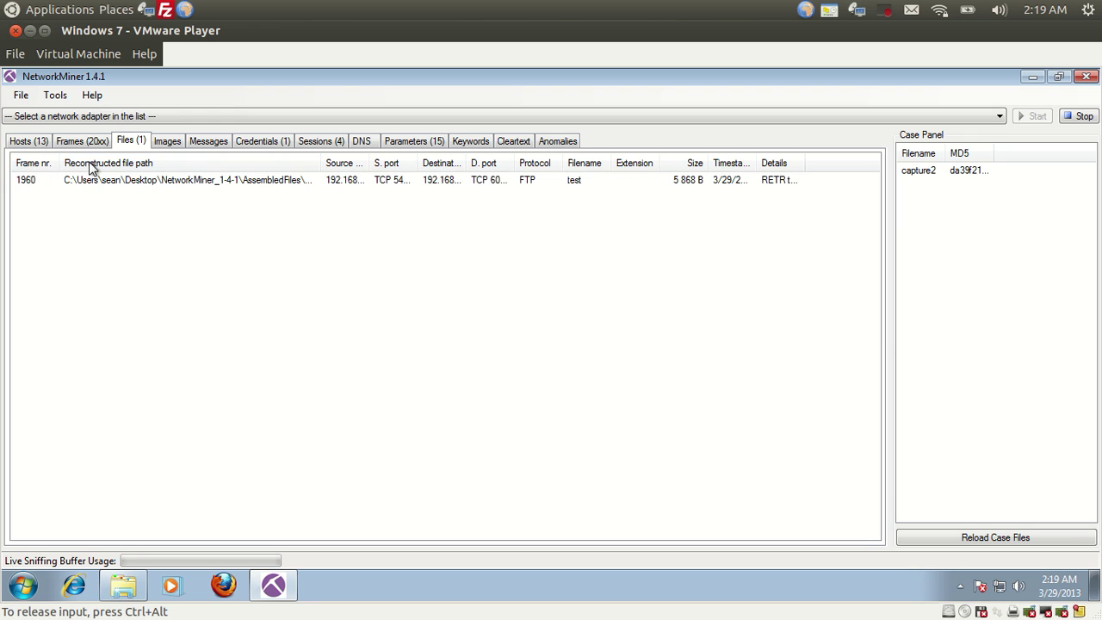
Examine the hosts detected in capture2, checking the entry for 178.255.152.22
click(33, 141)
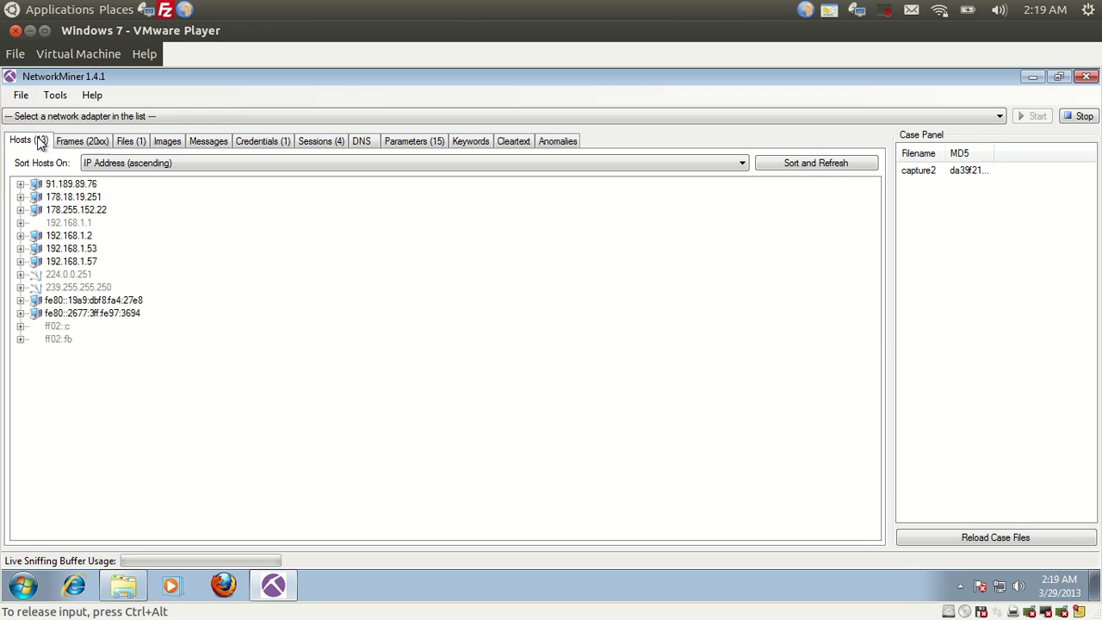
click(386, 254)
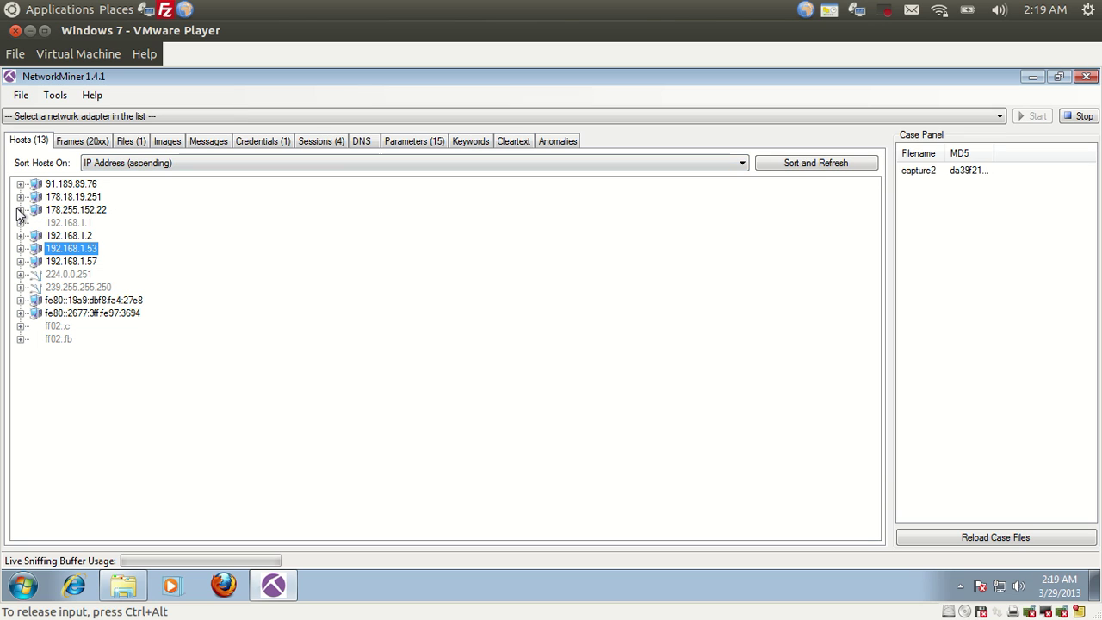
click(275, 275)
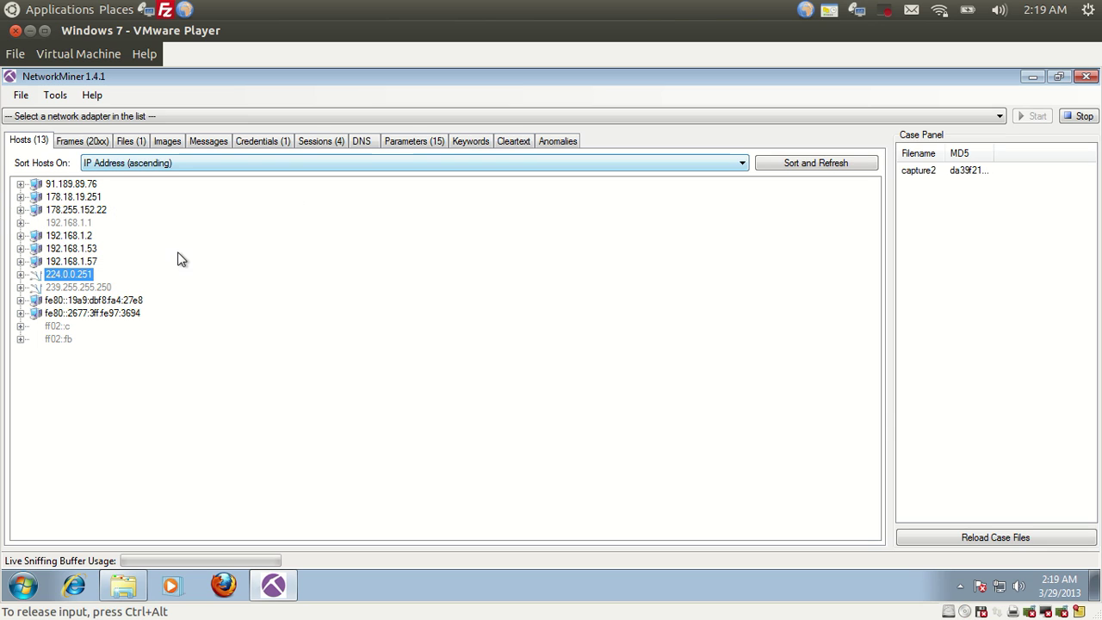
click(22, 212)
click(22, 212)
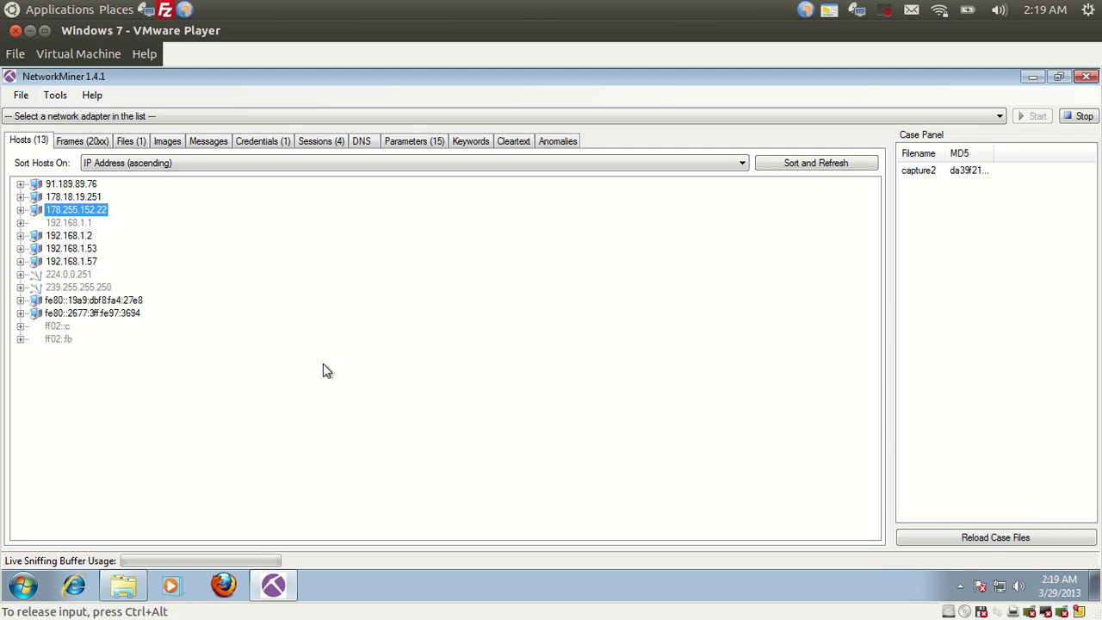
Restore the capture2 window to a smaller size, move it aside, and launch a second NetworkMiner instance from its program folder
double_click(154, 74)
drag(248, 114, 648, 101)
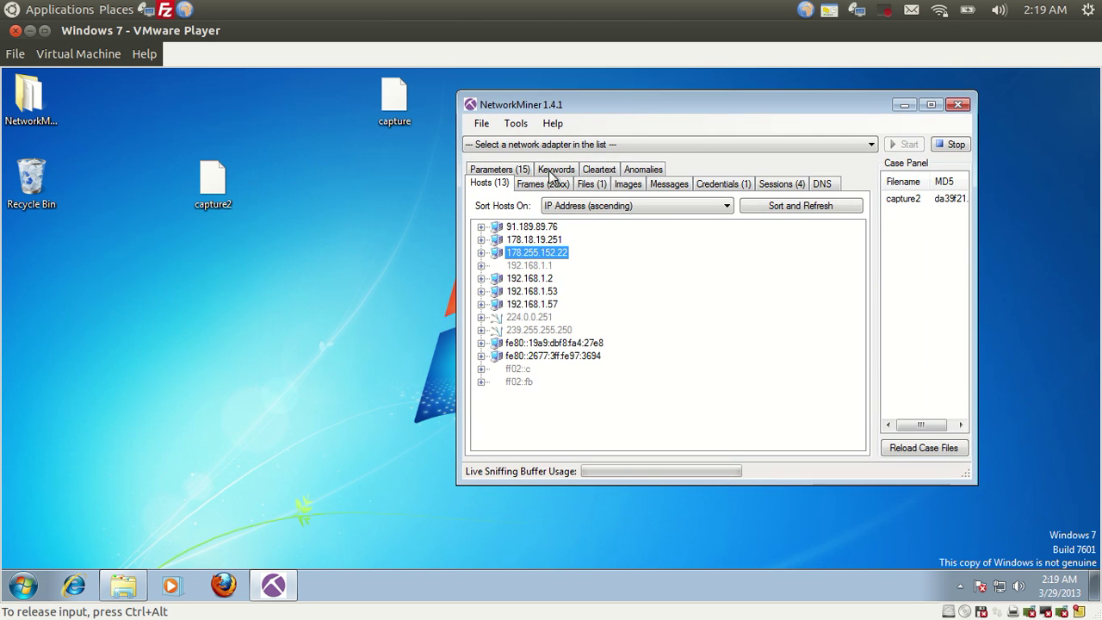
click(124, 586)
double_click(188, 280)
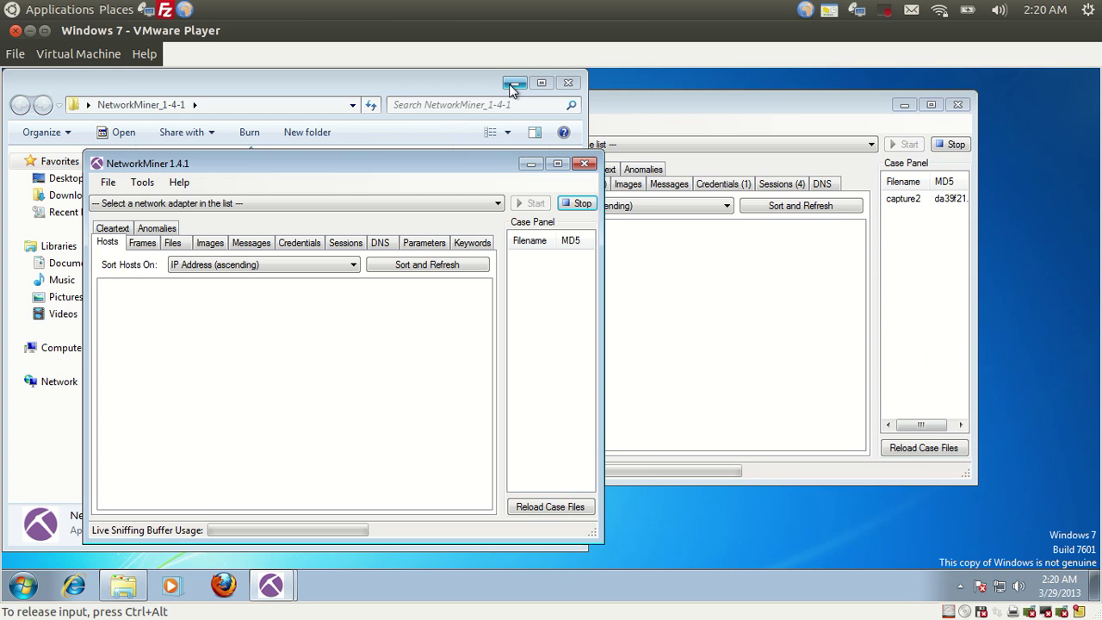
click(514, 83)
Load the file capture from the Desktop into the new NetworkMiner instance, with the file filter set to All files
click(107, 184)
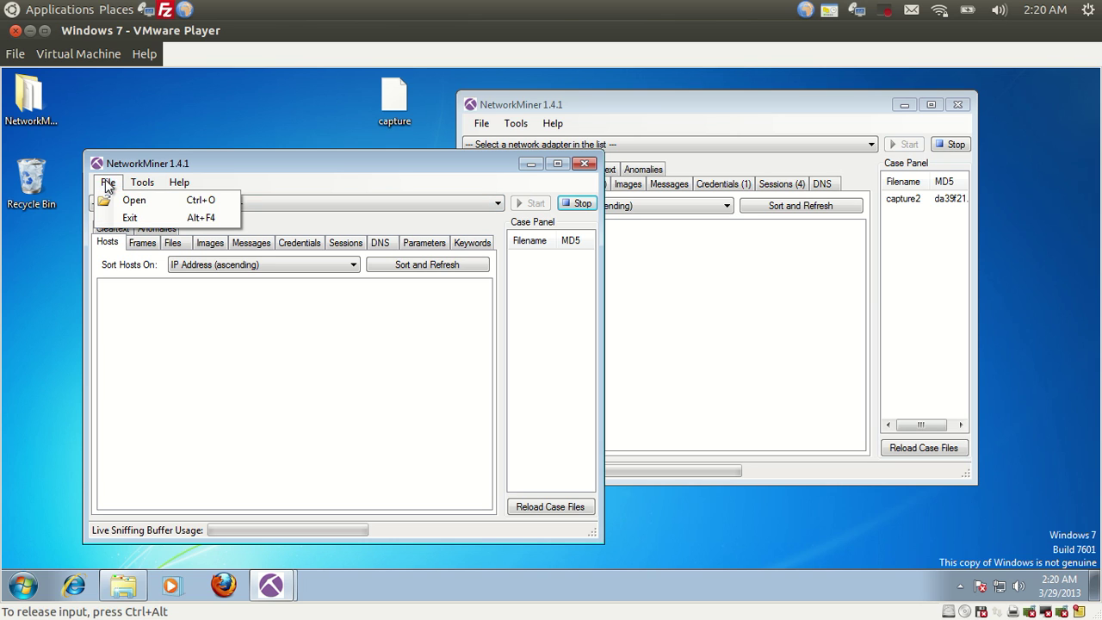
click(117, 200)
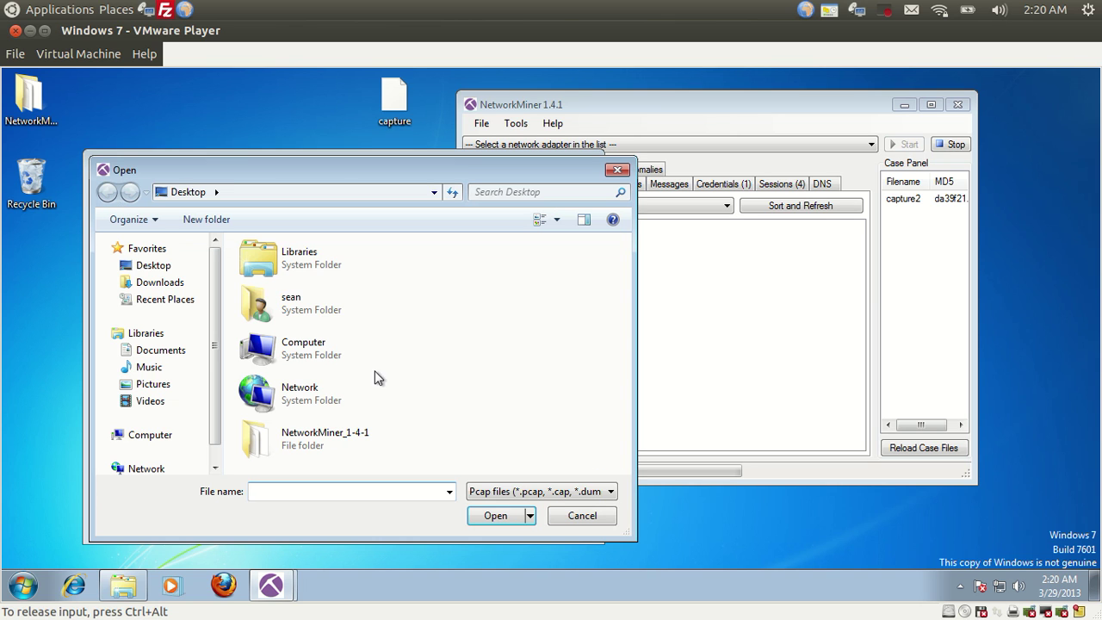
click(562, 494)
click(534, 533)
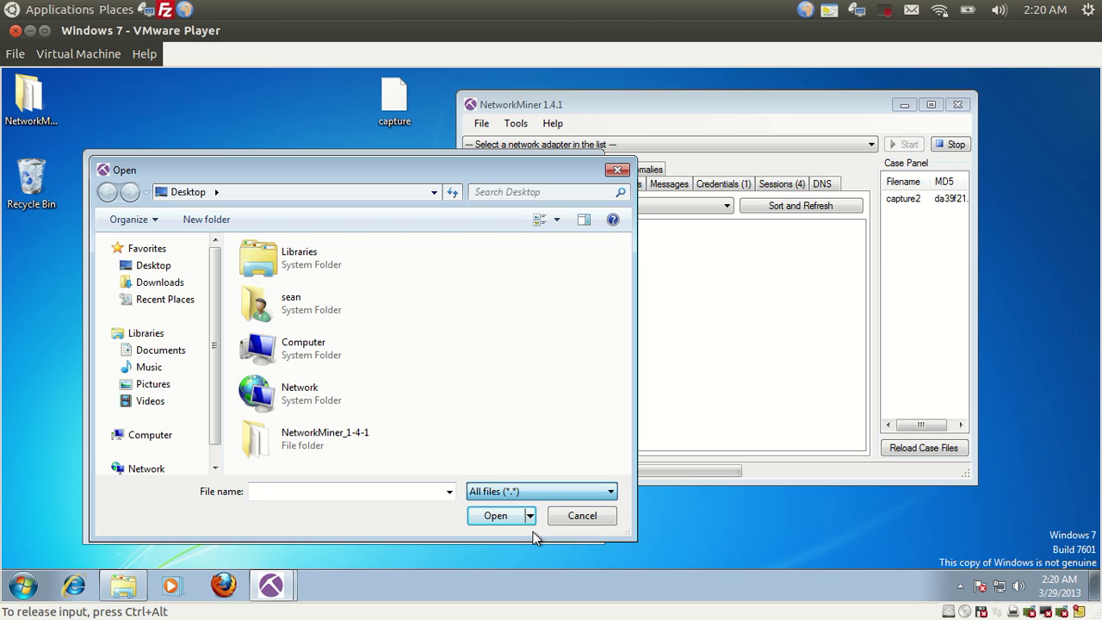
drag(627, 356, 619, 423)
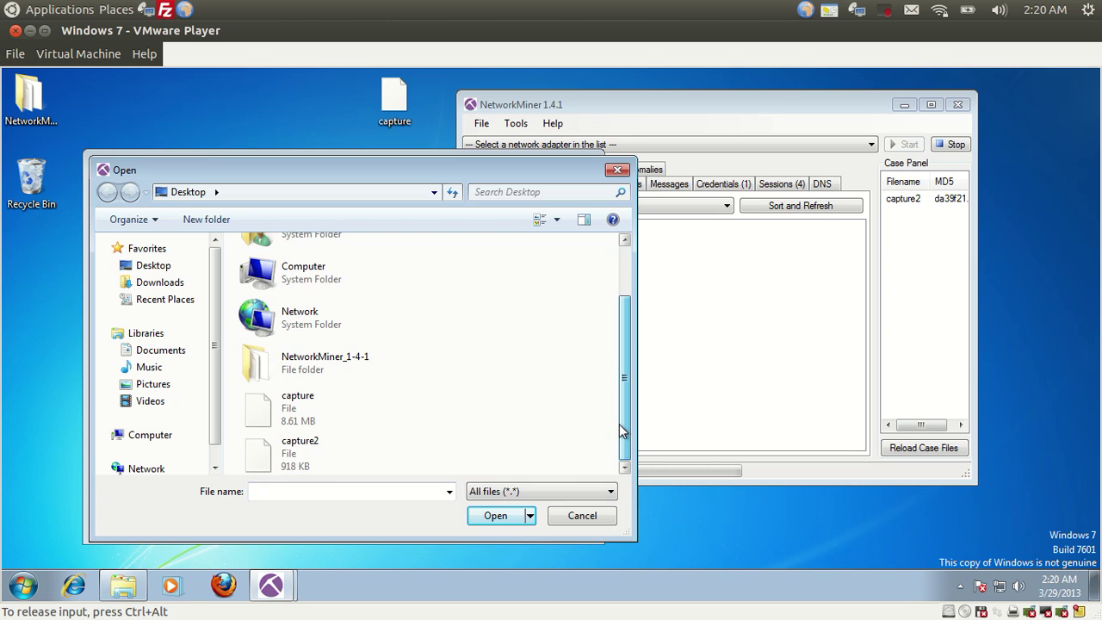
click(333, 412)
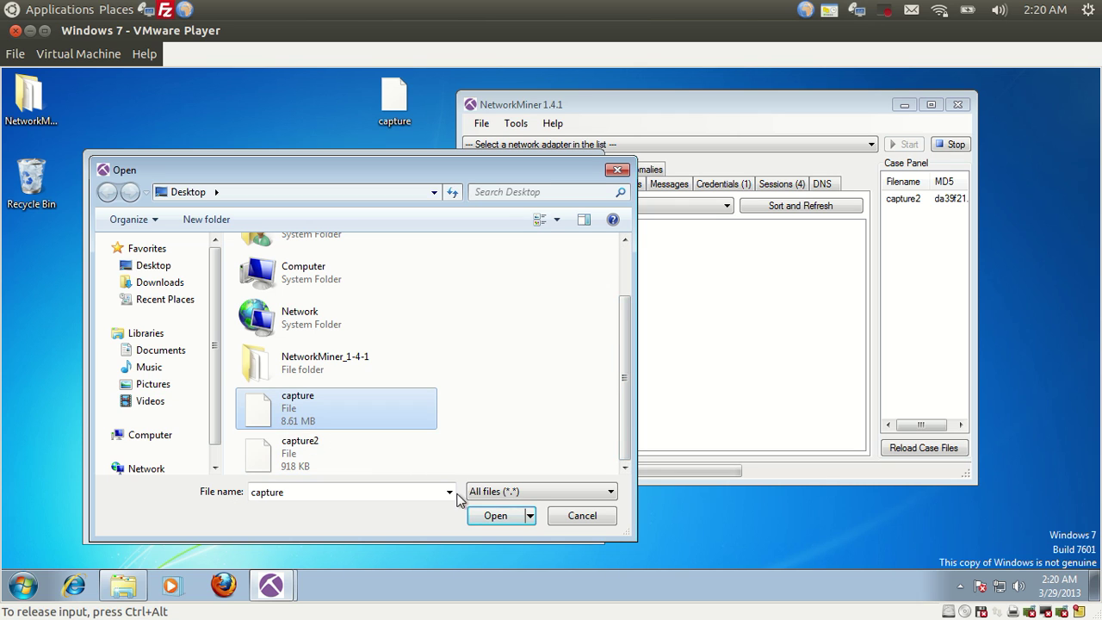
click(495, 515)
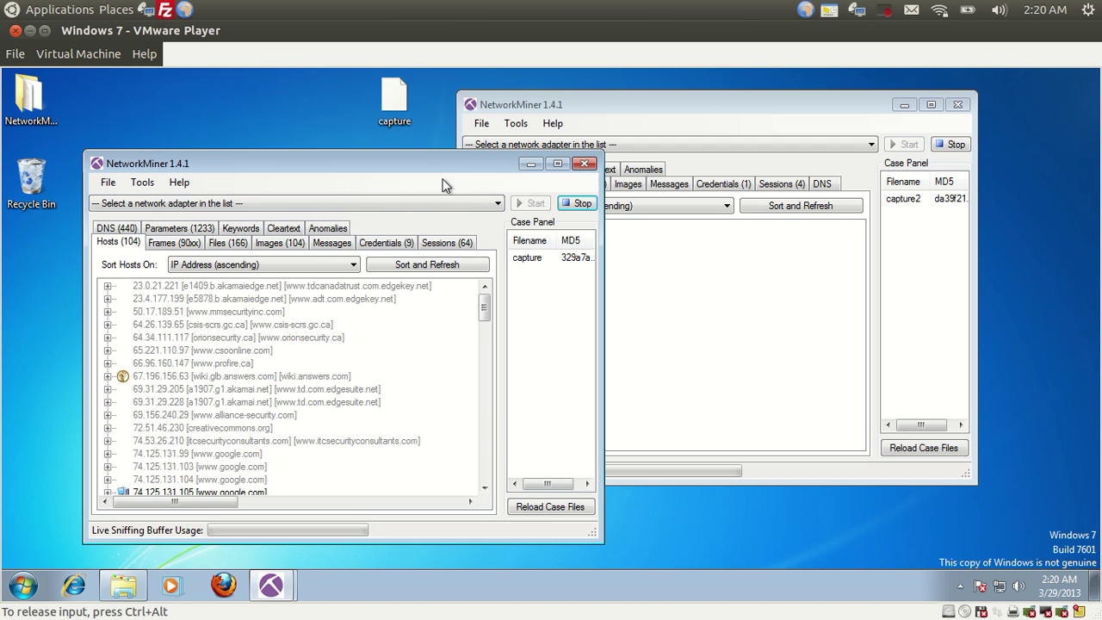
Arrange the two NetworkMiner windows side by side and check the details of host 178.18.19.251 in capture2
drag(439, 162, 351, 83)
drag(638, 110, 729, 97)
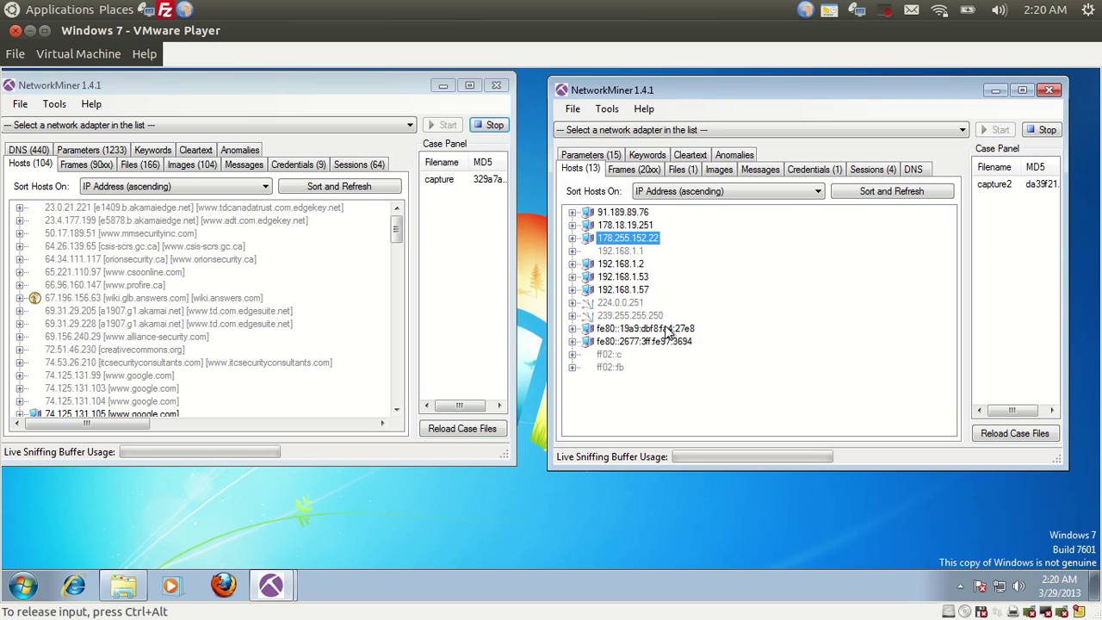
click(670, 383)
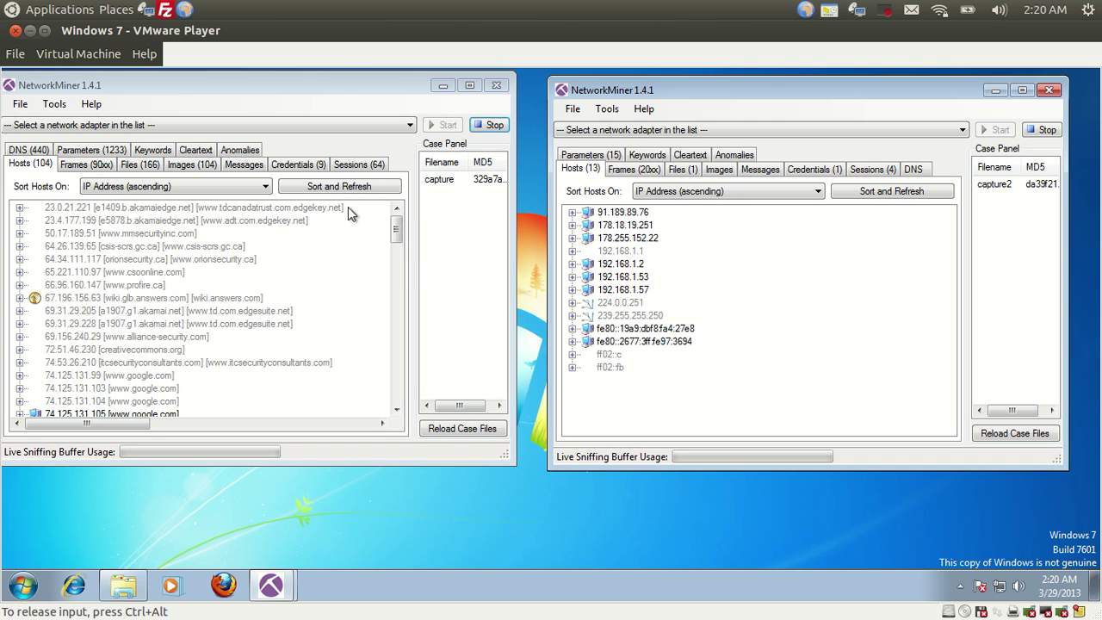
mouse_move(393, 234)
mouse_down()
mouse_move(399, 243)
mouse_move(398, 225)
mouse_up()
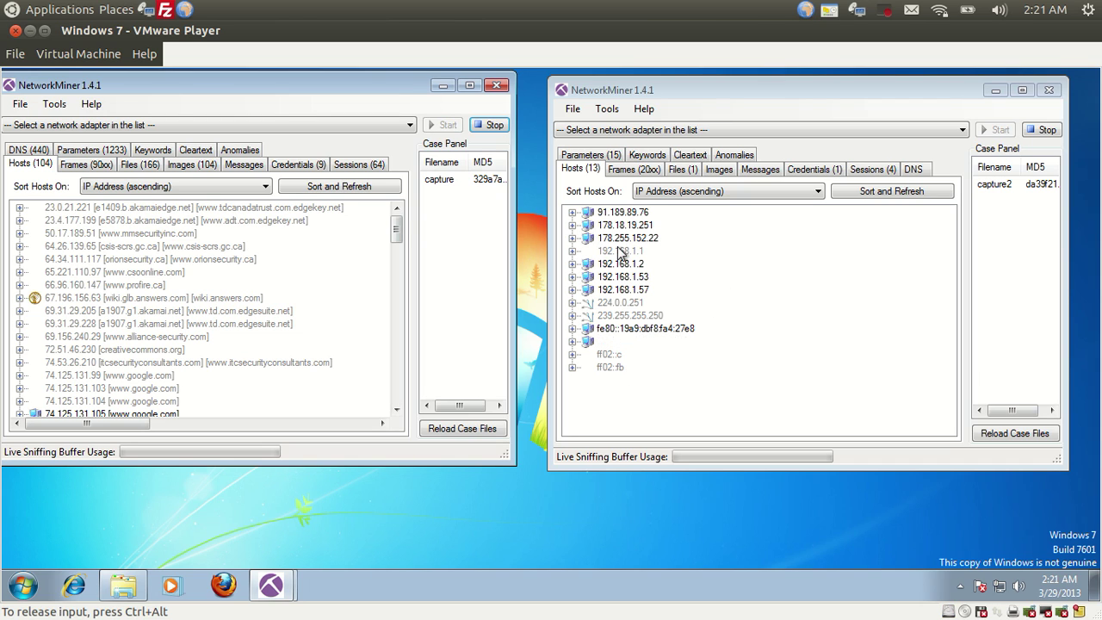
click(572, 226)
click(573, 226)
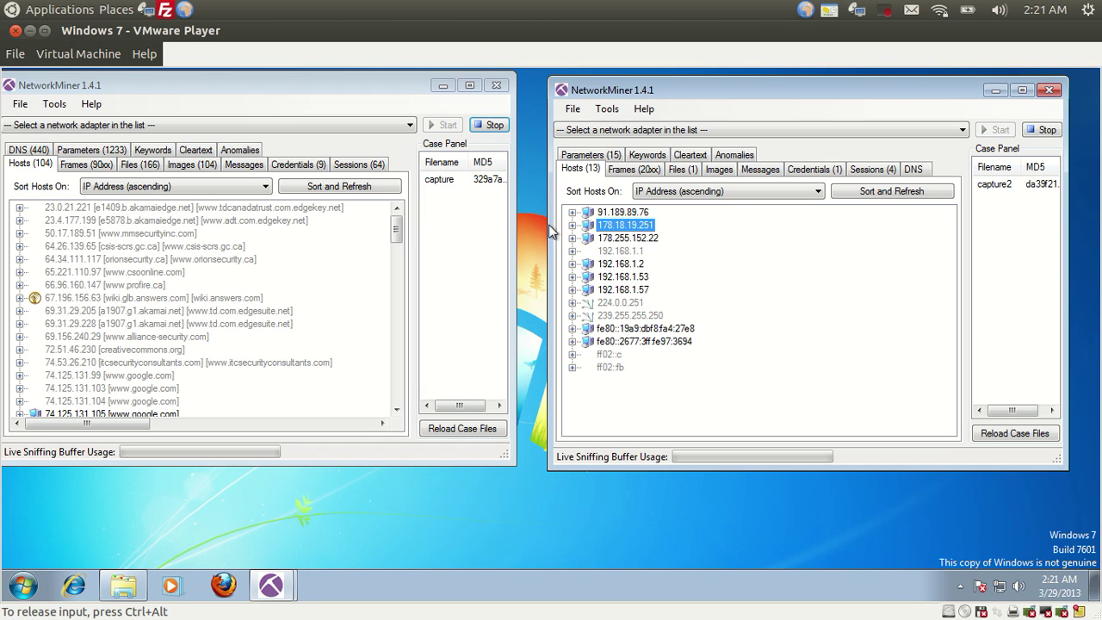
Look through the full host list of the unprotected capture, expanding the details of host 74.125.131.105
click(390, 234)
scroll(391, 247, down, 4)
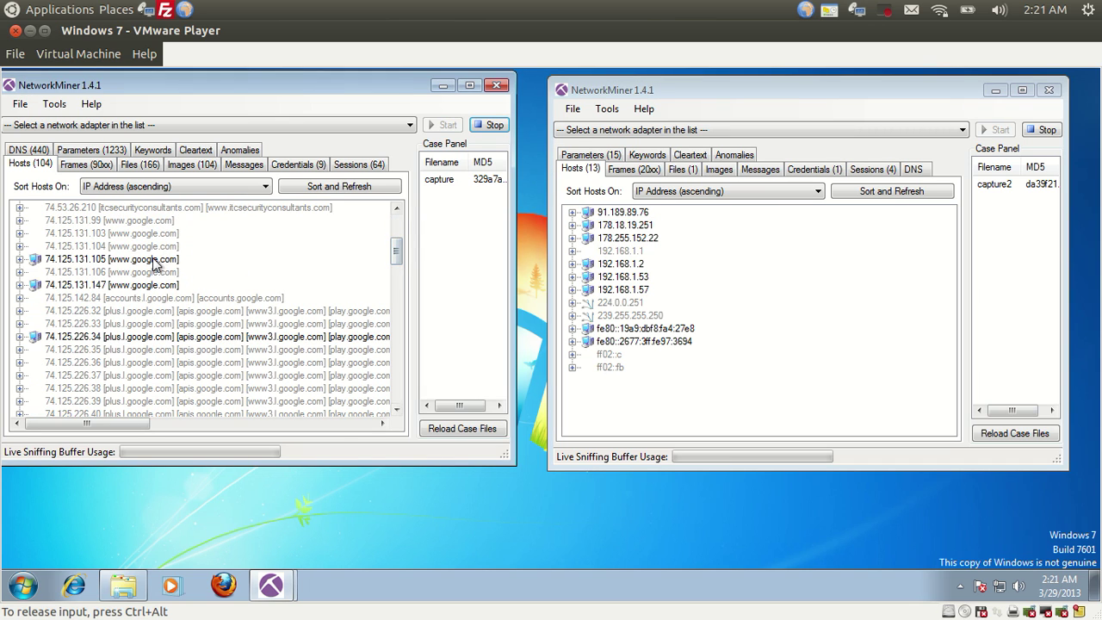
click(53, 261)
click(19, 259)
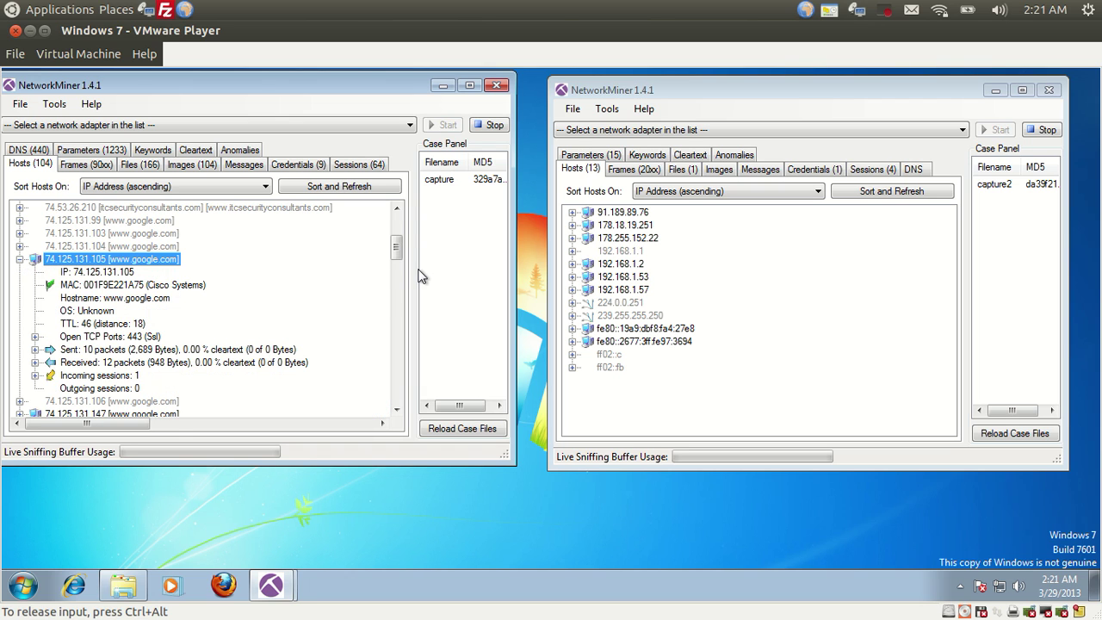
drag(396, 244, 395, 298)
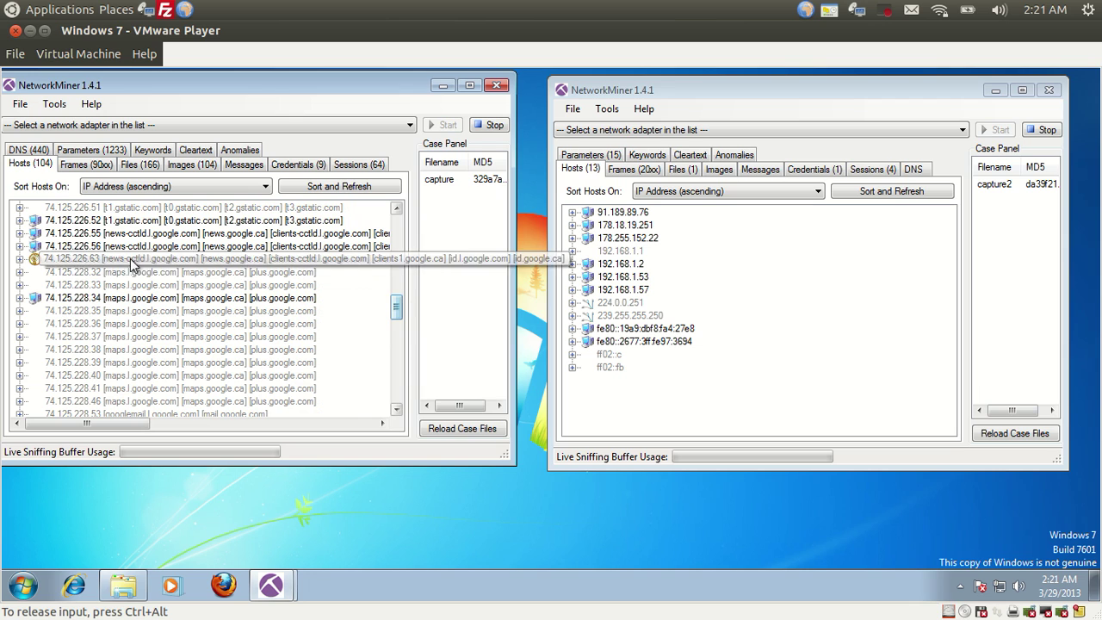
drag(398, 306, 395, 405)
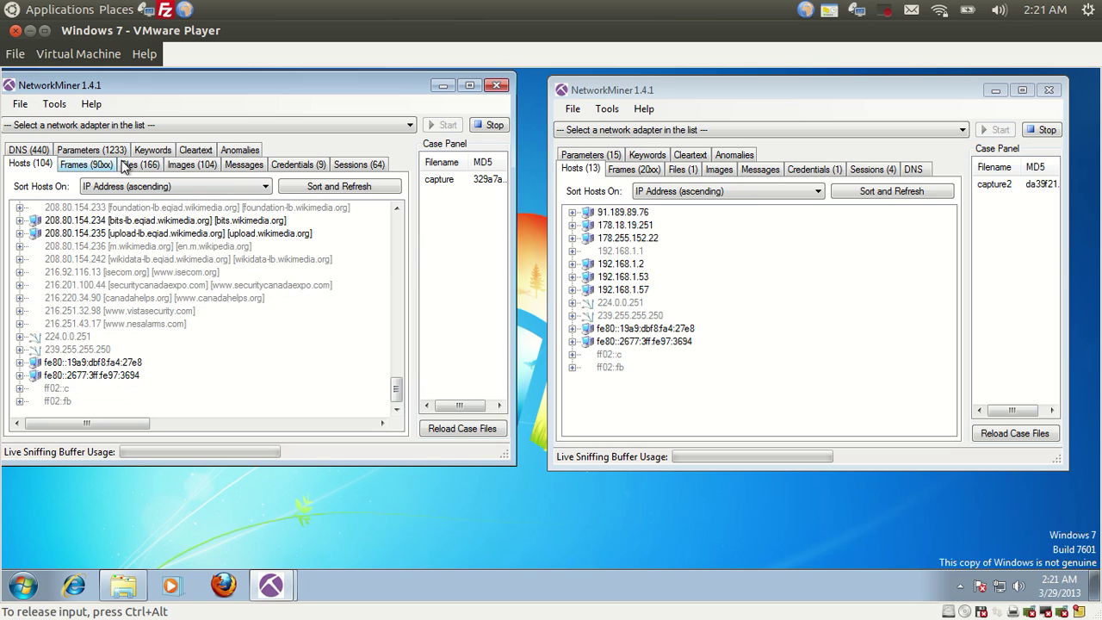
Compare the images extracted from capture and capture2, looking through all the thumbnails of the unprotected capture
click(188, 168)
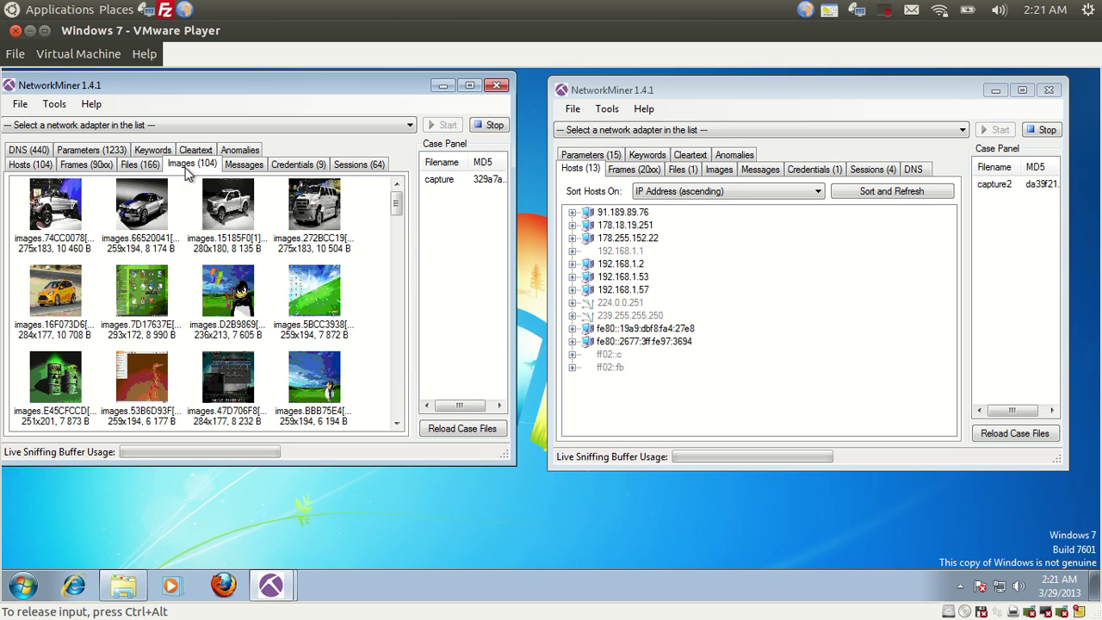
click(719, 171)
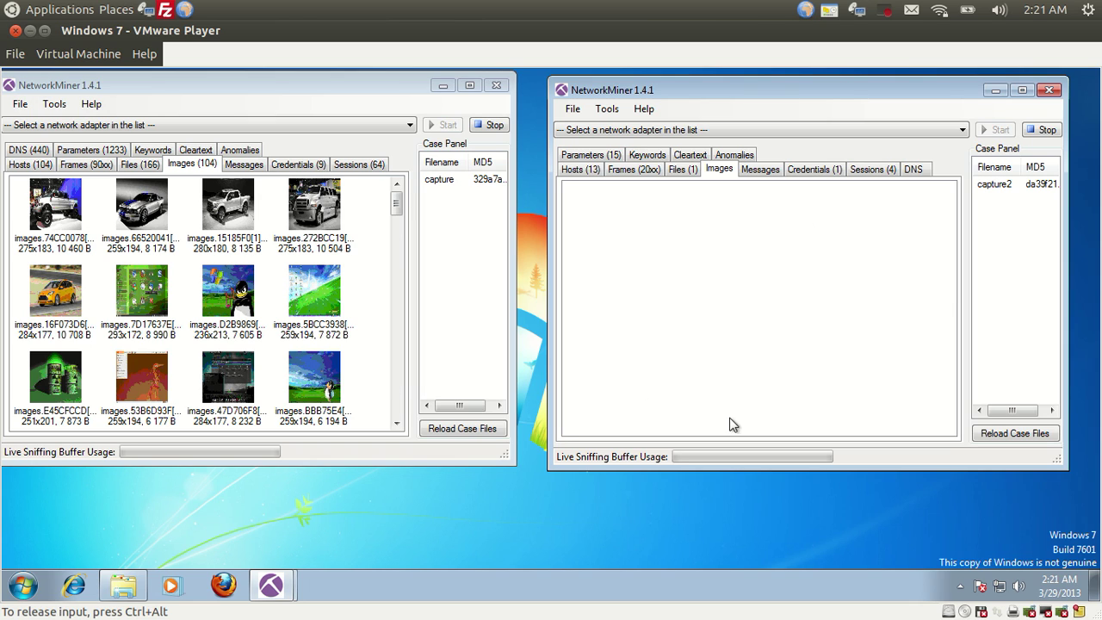
click(395, 239)
scroll(398, 265, down, 15)
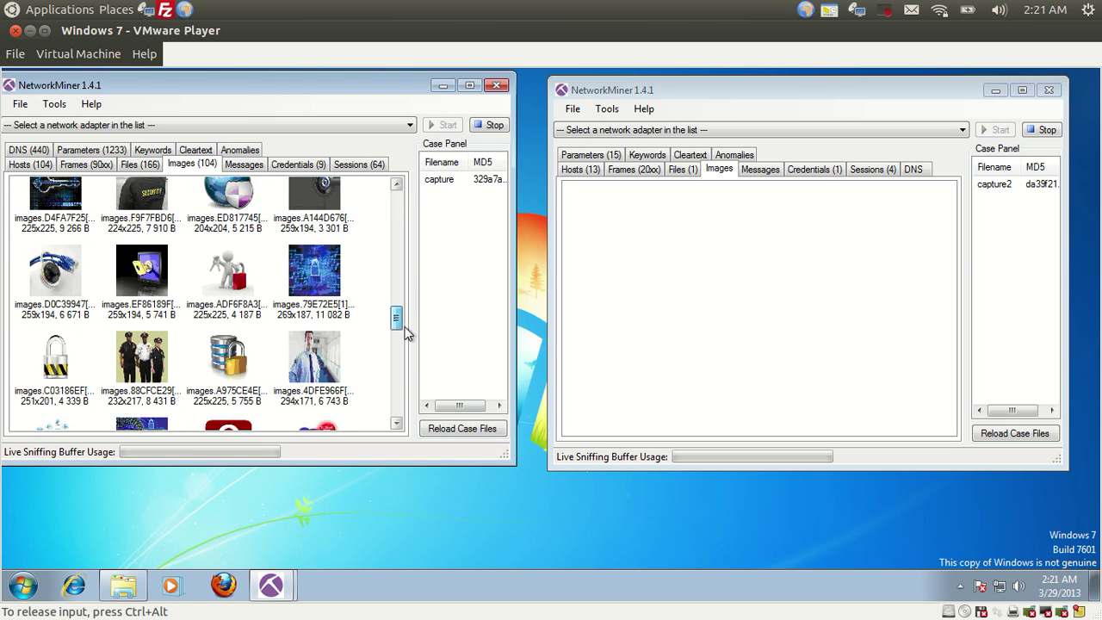
scroll(398, 411, down, 2)
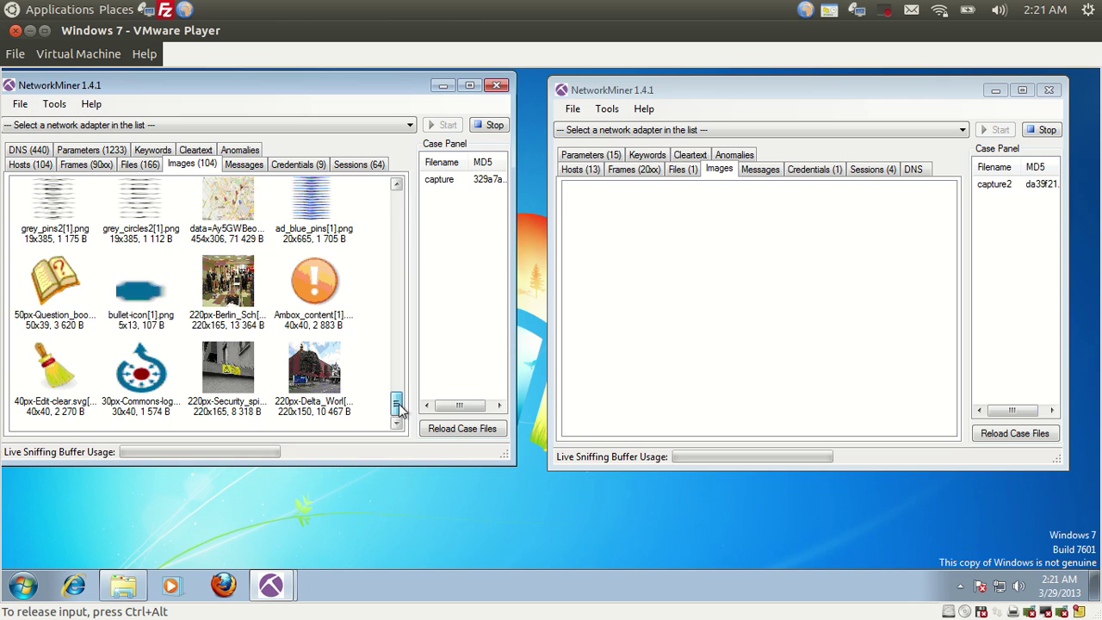
Check the credentials extracted from the unprotected capture, widening the Client column to read the full addresses
click(302, 165)
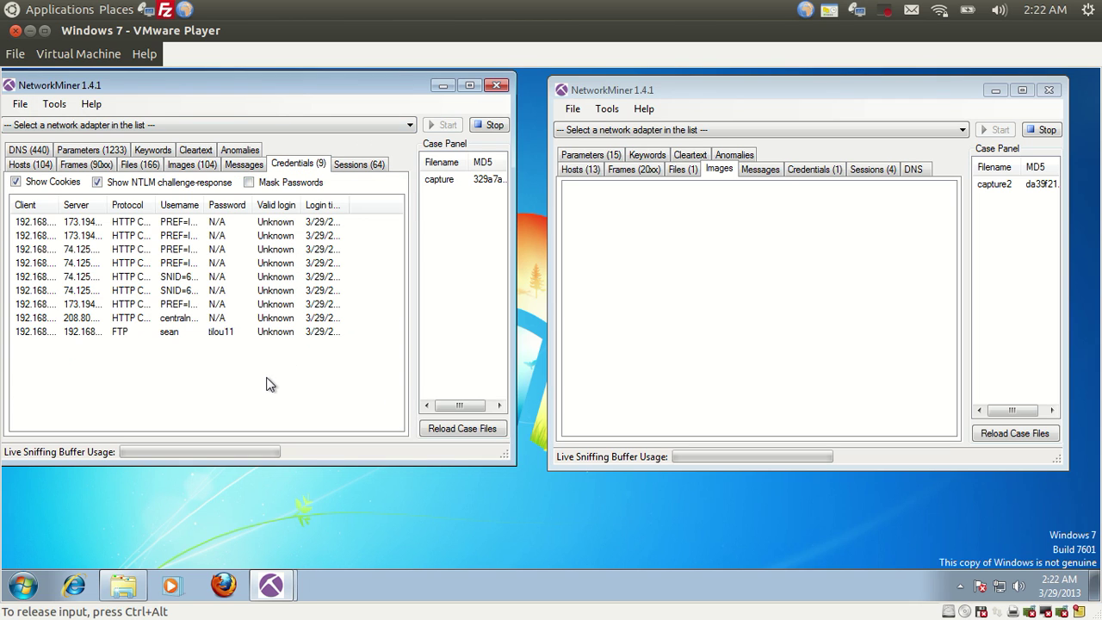
double_click(60, 205)
drag(114, 208, 96, 204)
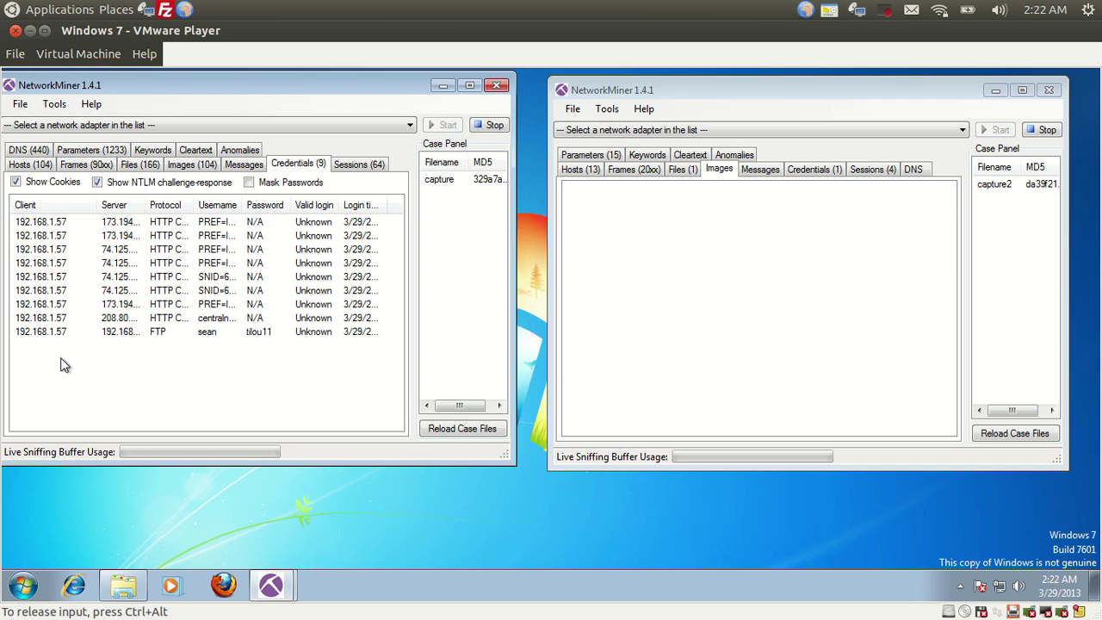